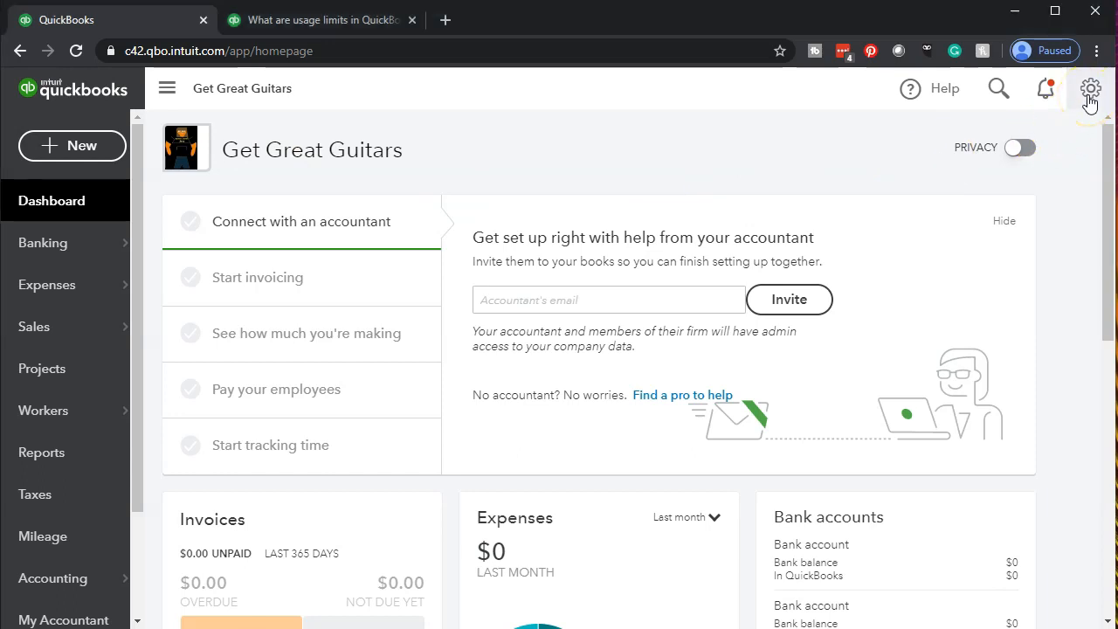
Step: Open the company's Account and Settings and show the usage limits of the current plan
left_click(1091, 90)
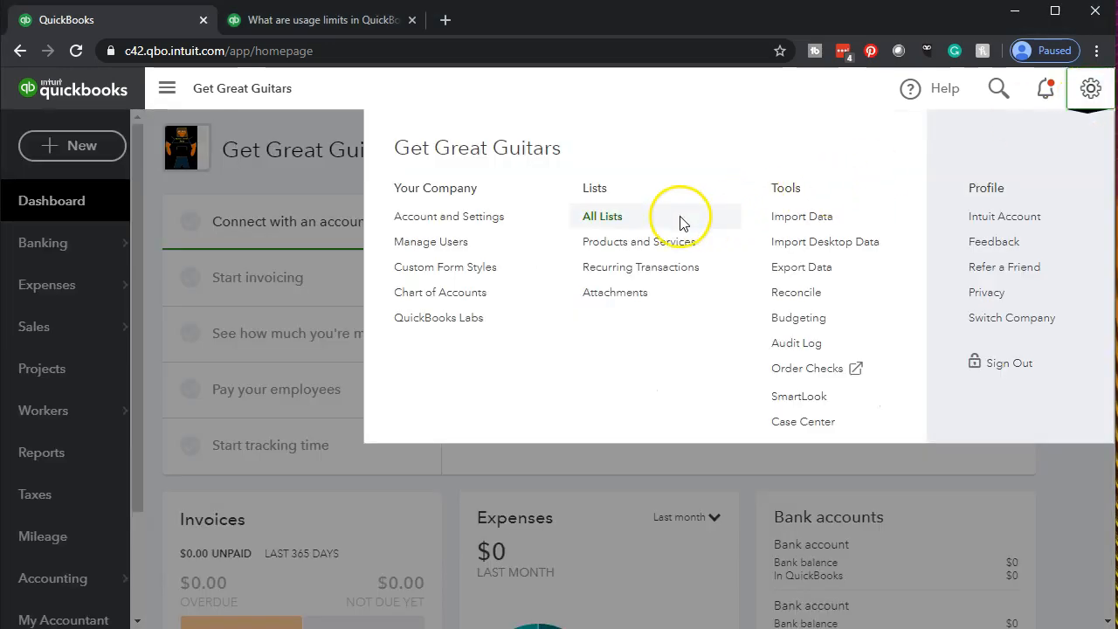
left_click(494, 218)
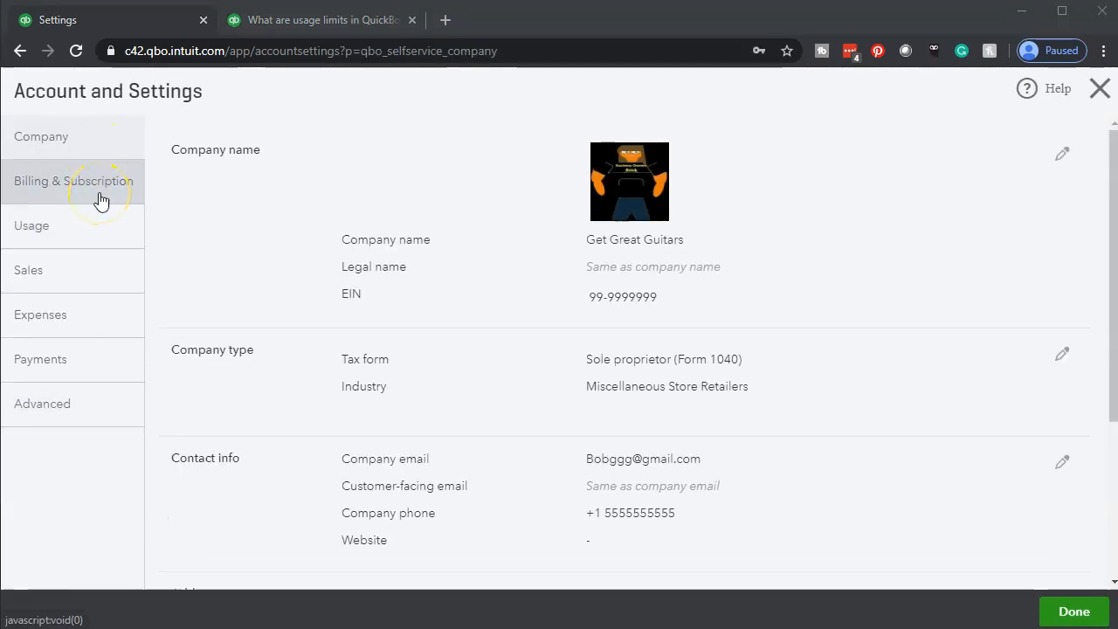
left_click(77, 251)
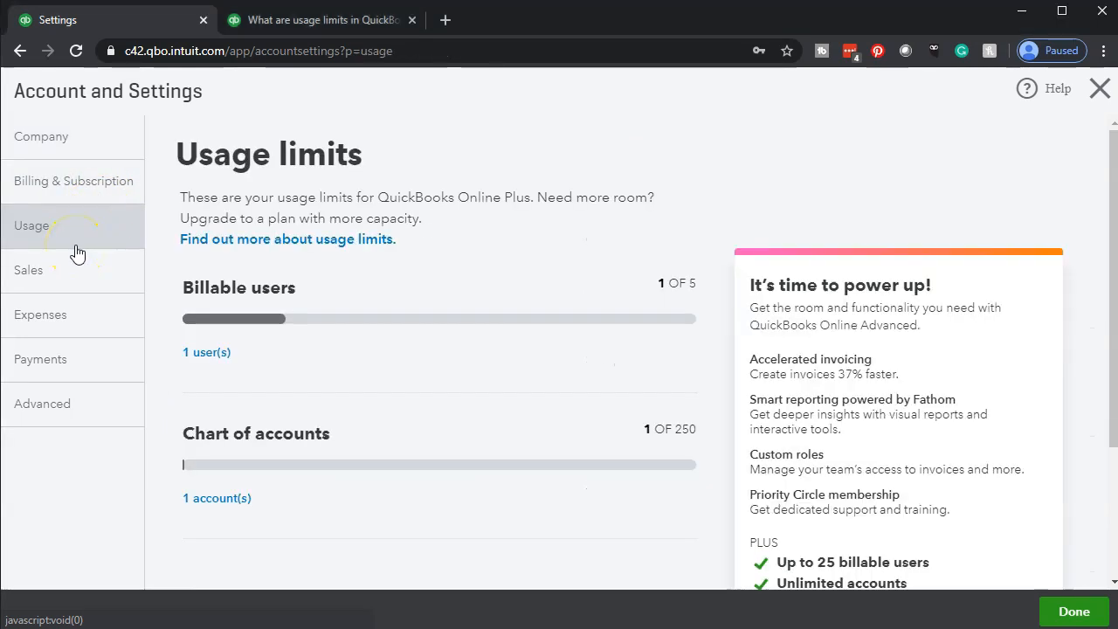
Step: Review the QuickBooks Online plan limits table in the support article about usage limits, and close the article
left_click(354, 239)
scroll(137, 350, "up", 1)
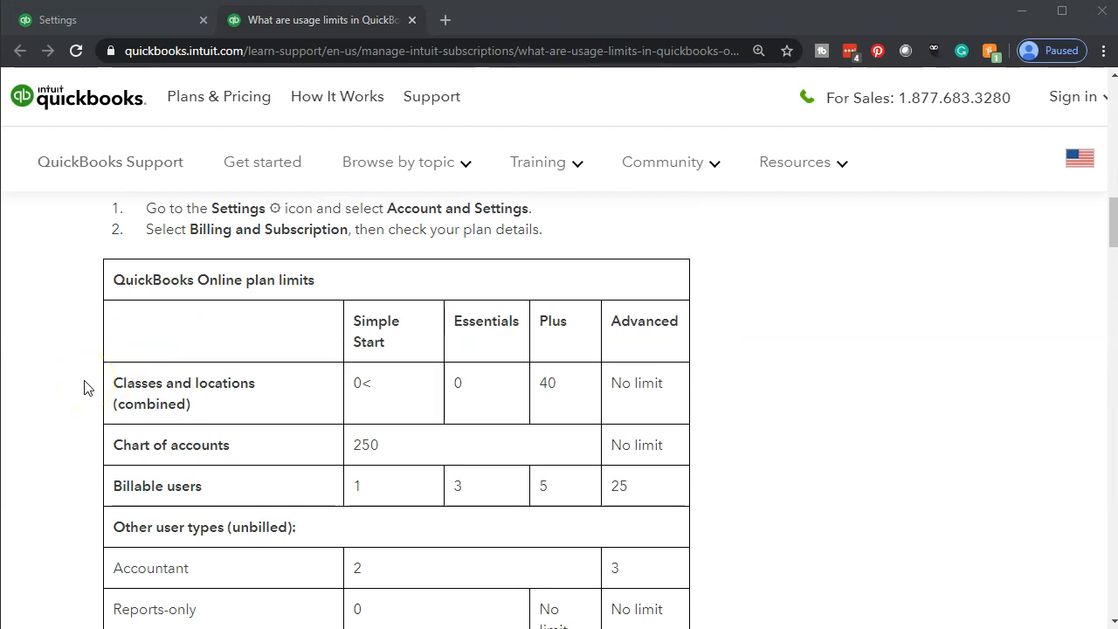
scroll(84, 388, "down", 1)
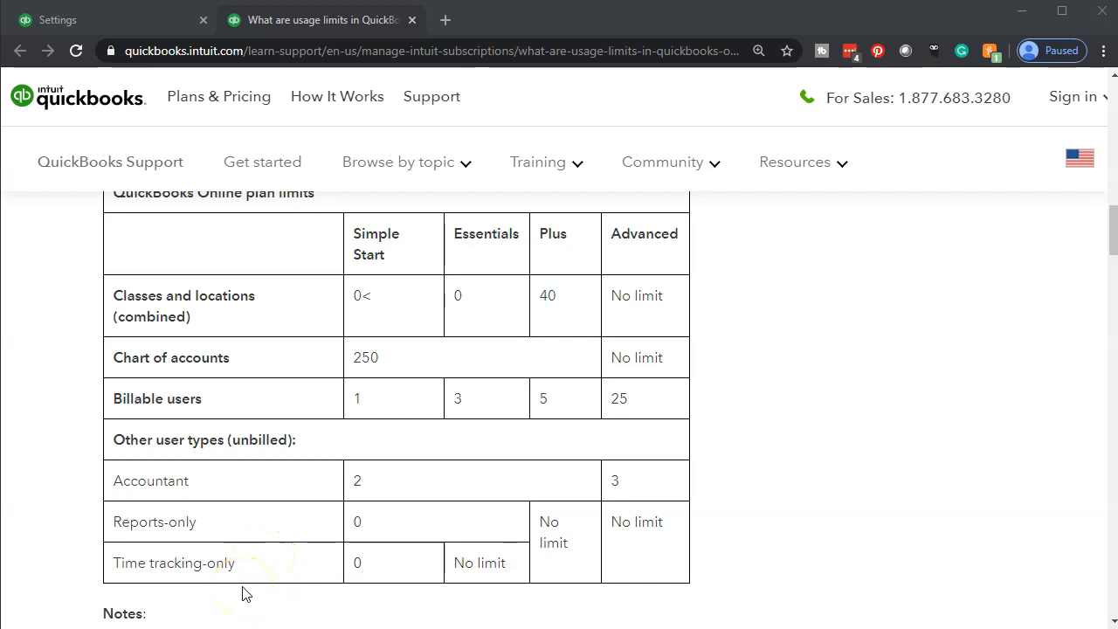
left_click(412, 19)
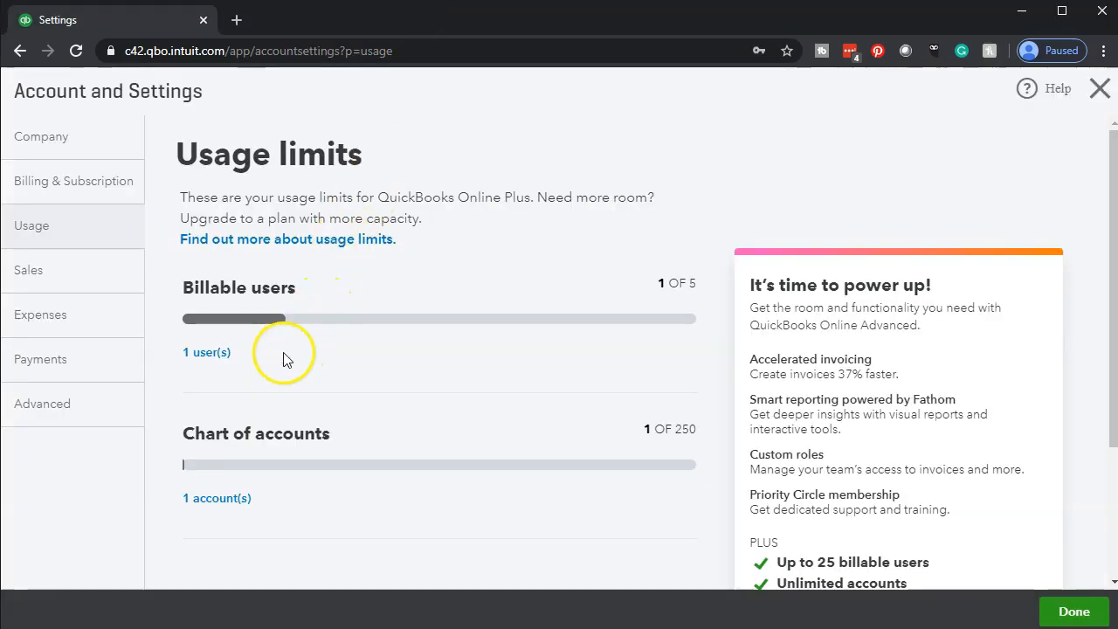
Step: From the Sales settings, open the form customization, view a new invoice style's design options, and exit without saving
left_click(61, 281)
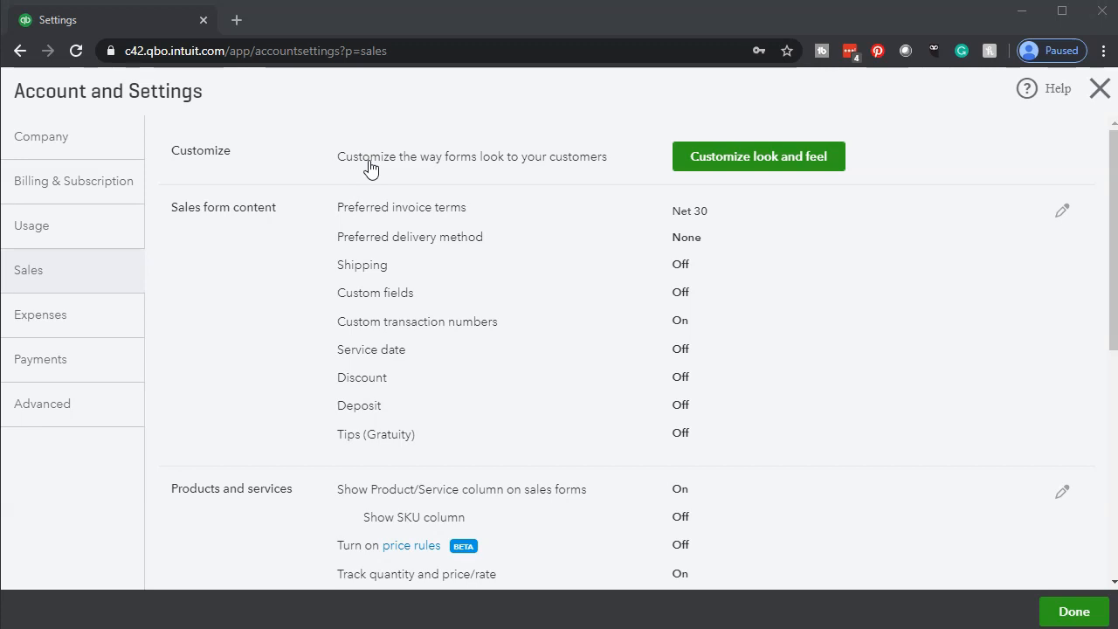
left_click(687, 171)
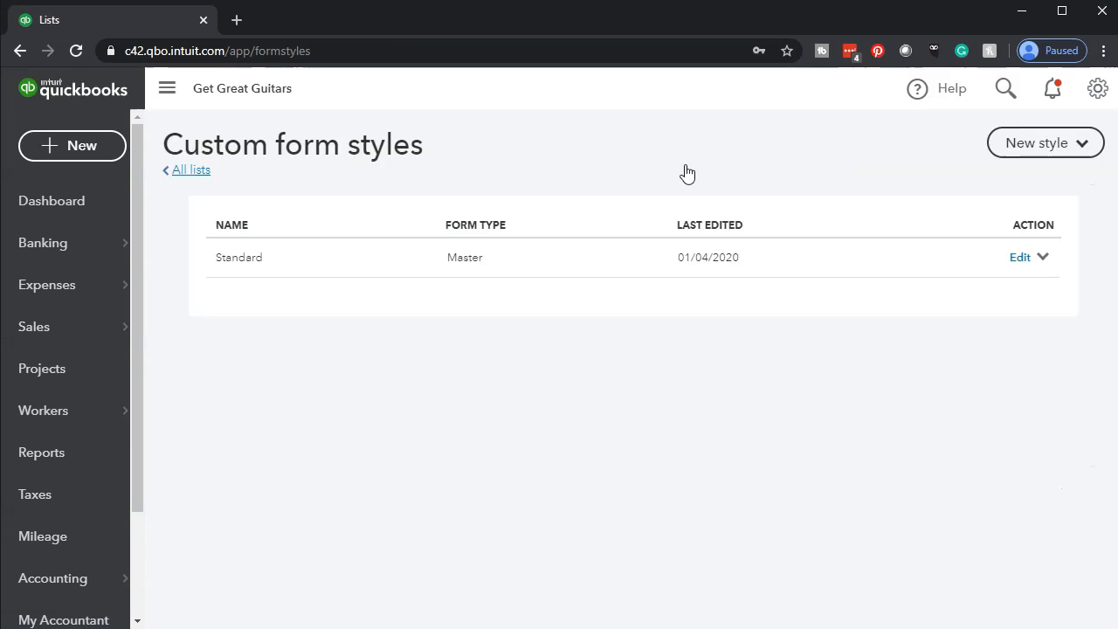
left_click(1029, 146)
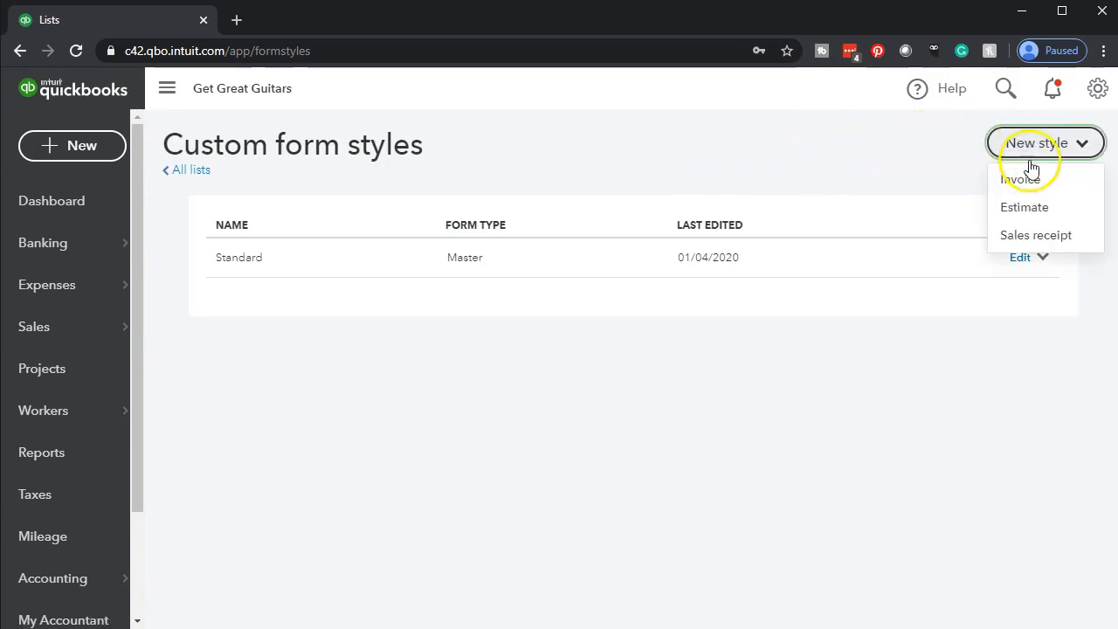
left_click(1029, 180)
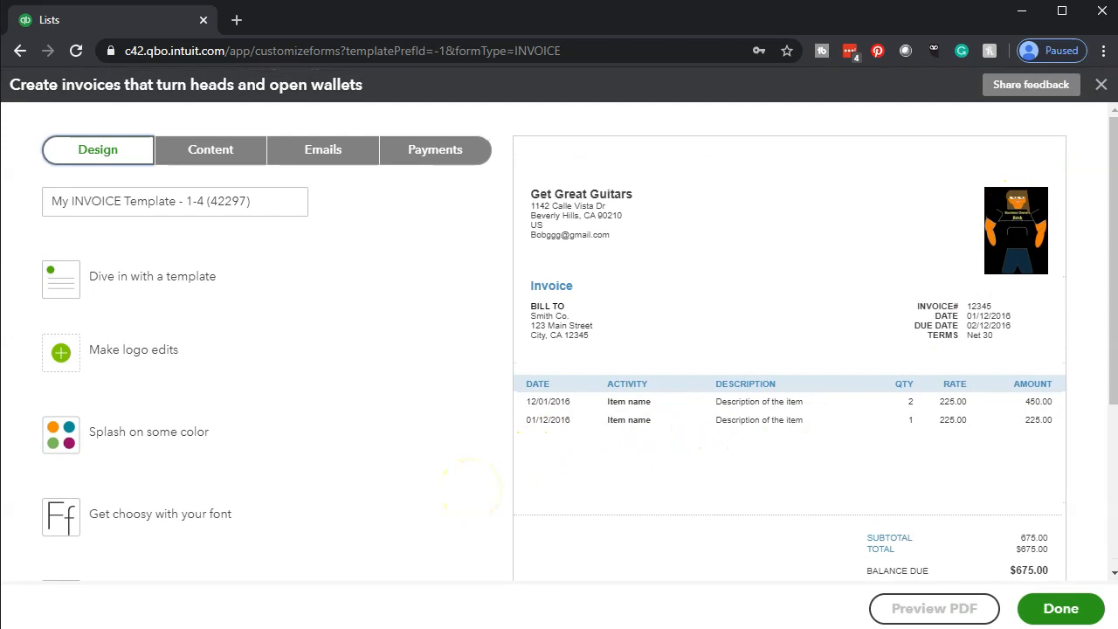
left_click(1101, 85)
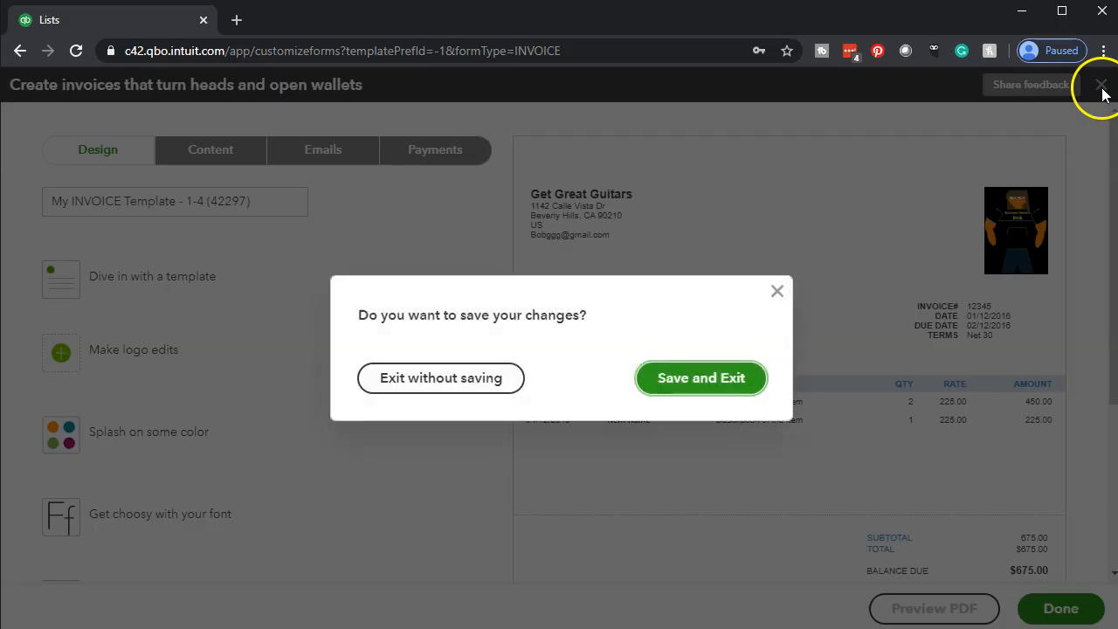
left_click(474, 396)
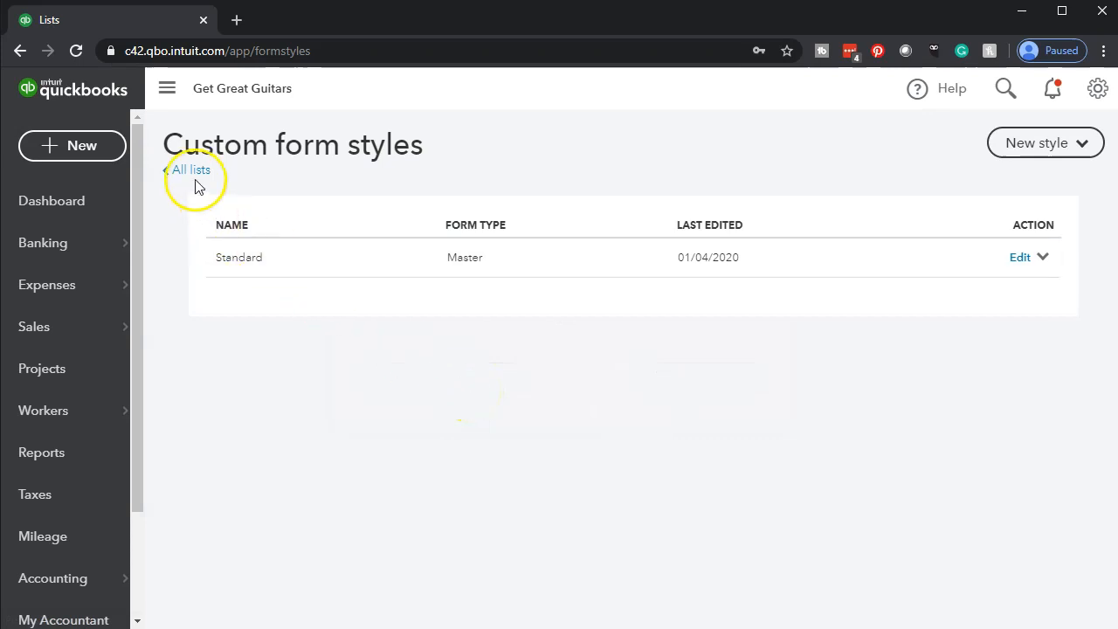
Step: Return to the Sales section of Account and Settings and open Sales form content for editing
left_click(193, 171)
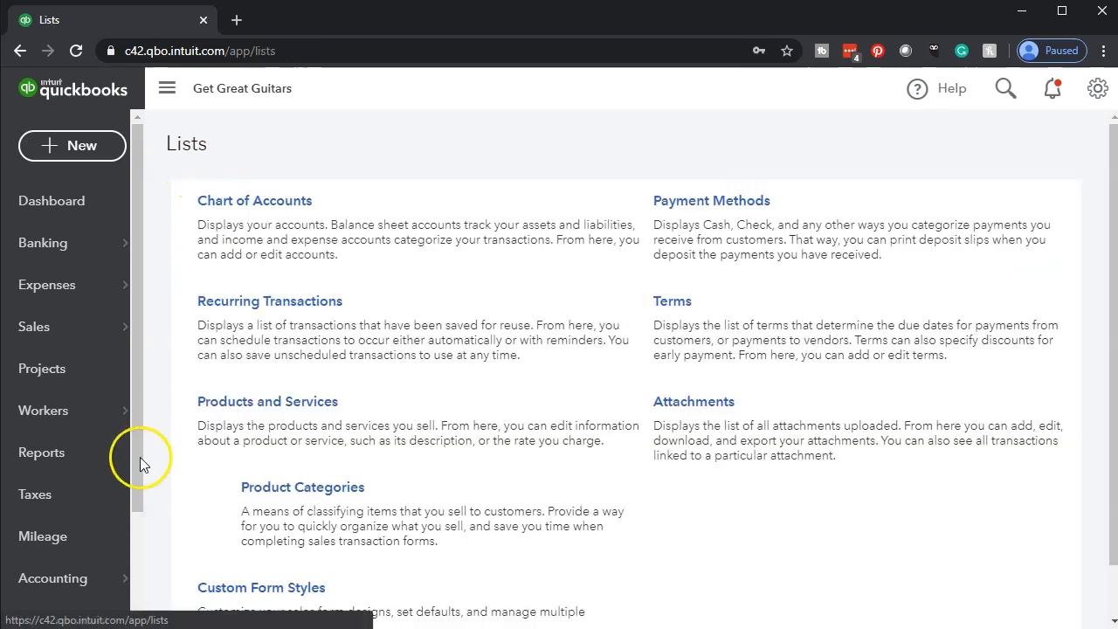
left_click(1101, 94)
left_click(507, 221)
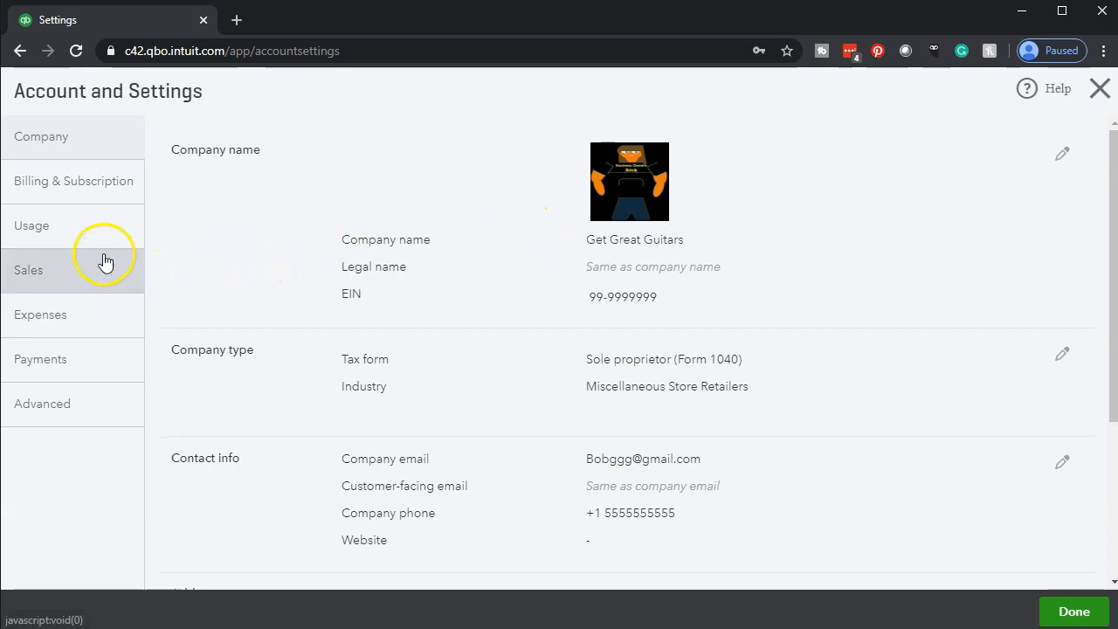
left_click(77, 288)
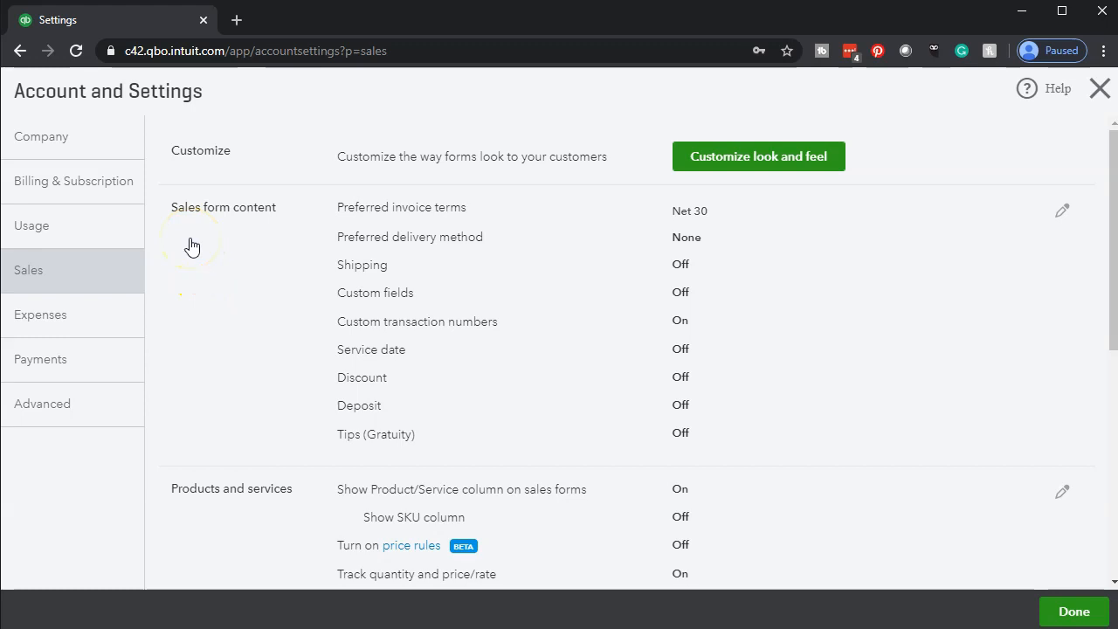
left_click(1064, 215)
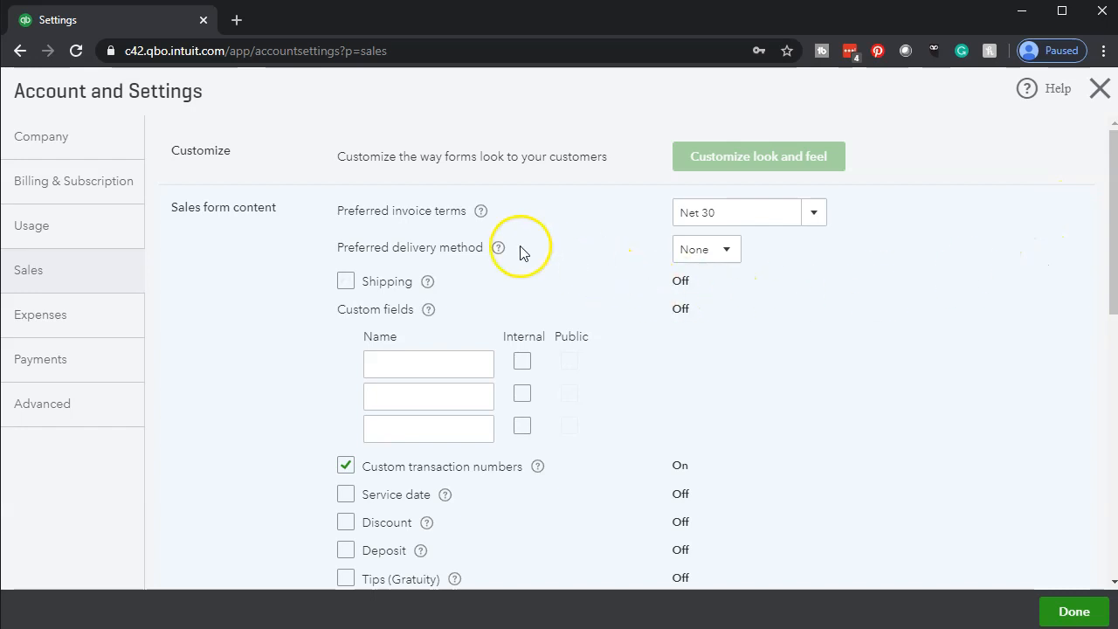
Step: Read the help for preferred invoice terms and view the preferred delivery method options, leaving None selected
left_click(480, 215)
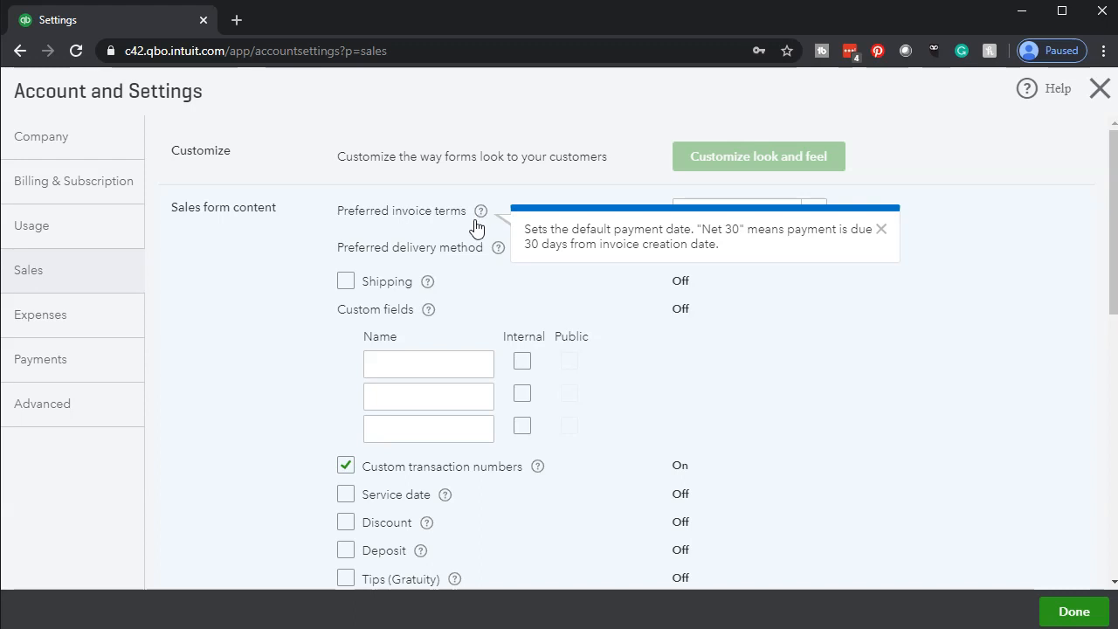
left_click(521, 284)
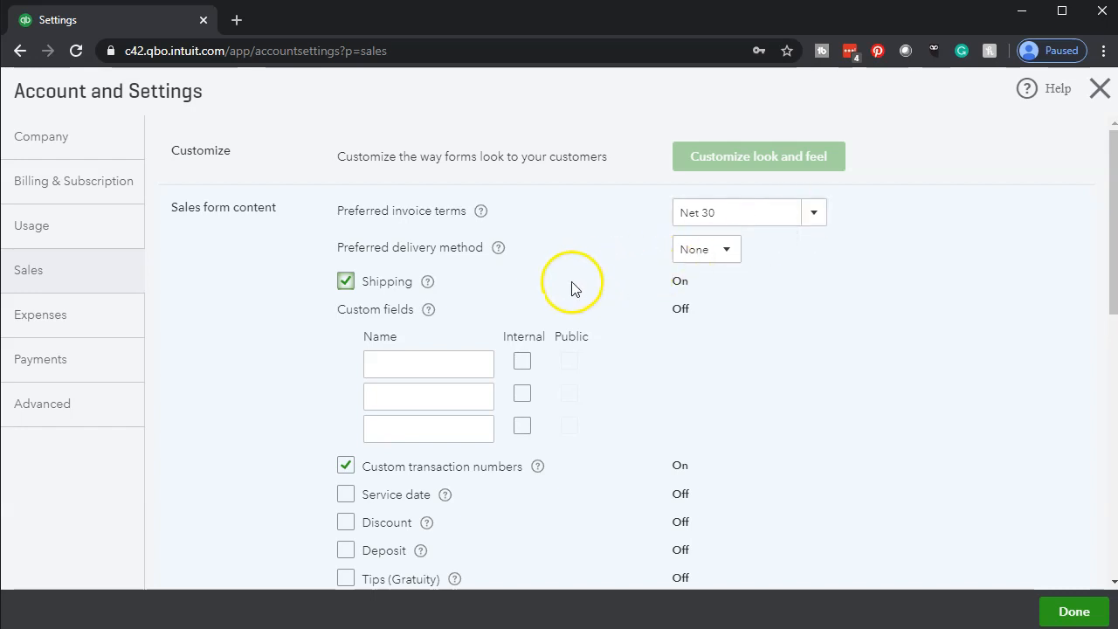
left_click(731, 253)
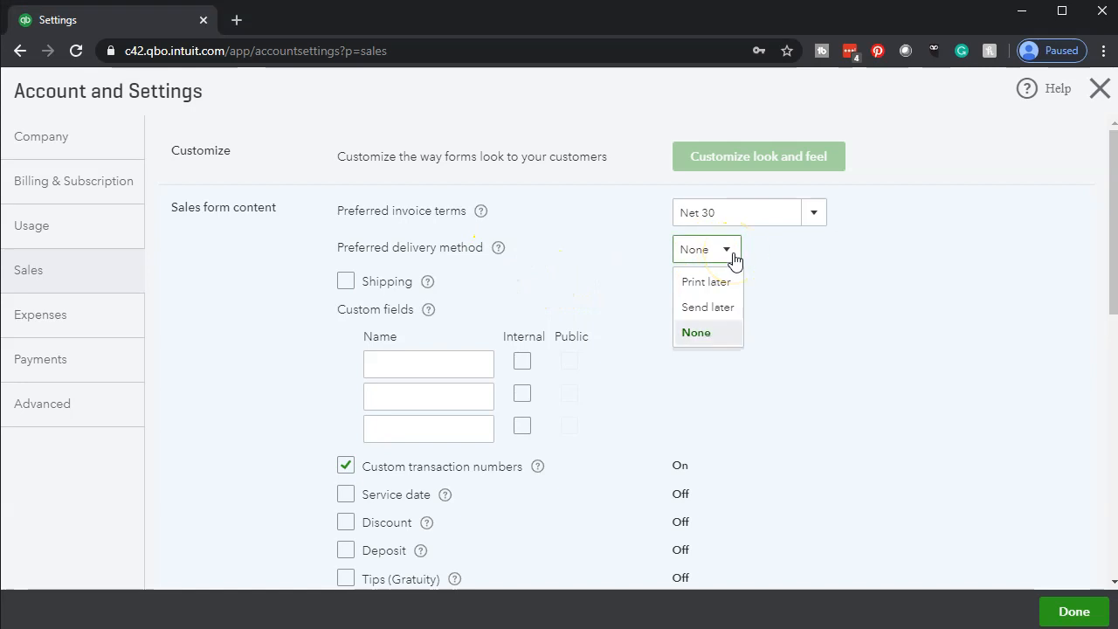
left_click(771, 297)
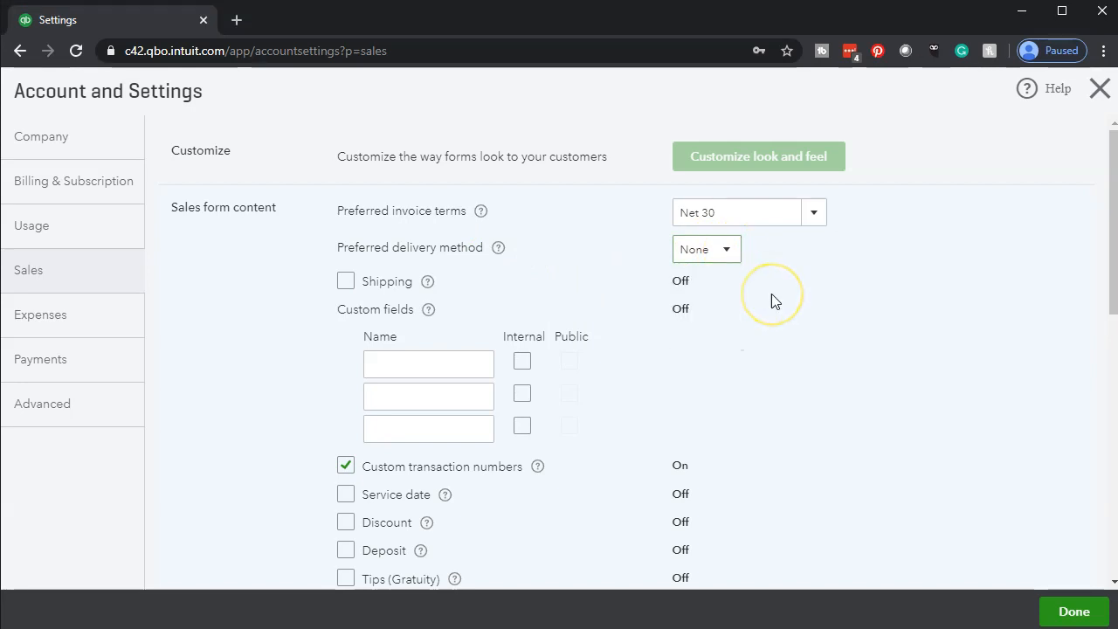
Step: Read the help explanations for the Shipping and Custom fields options in Sales form content
left_click(429, 282)
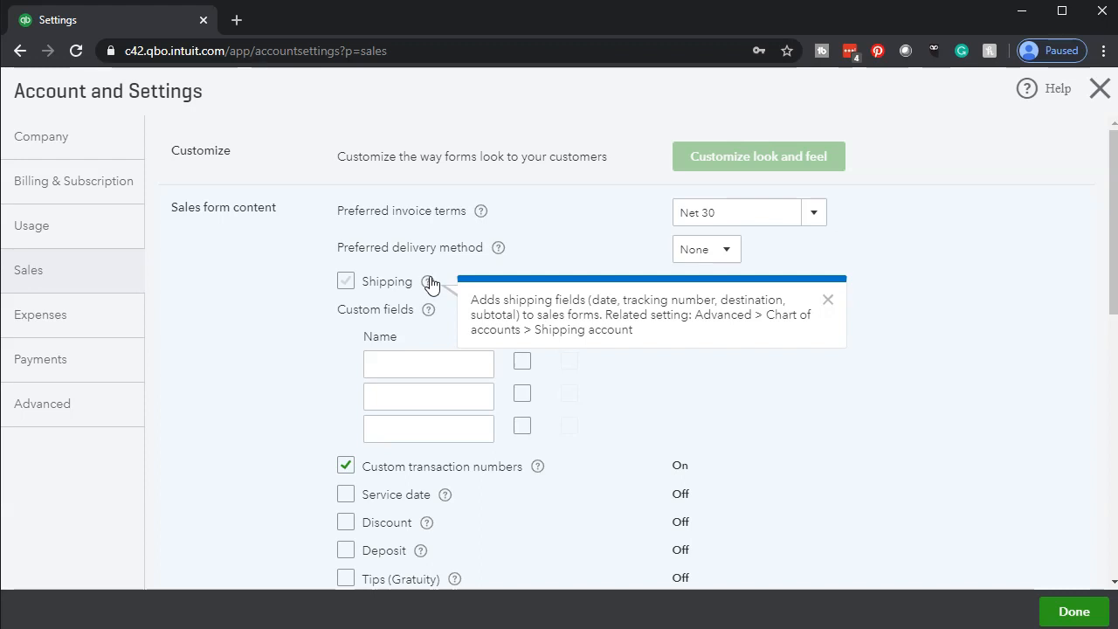
left_click(295, 304)
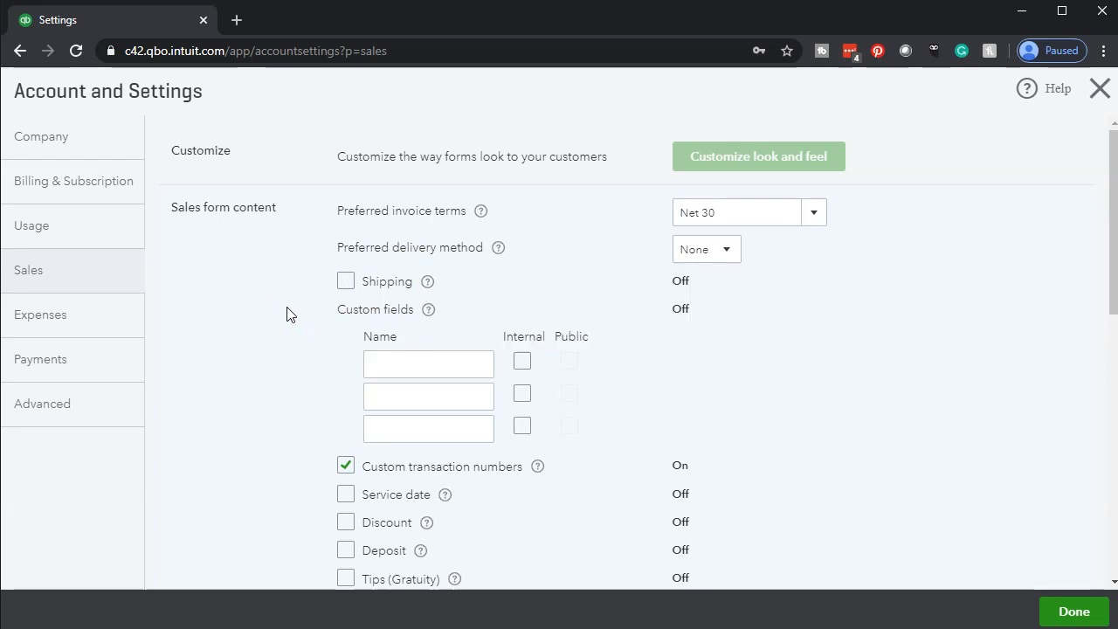
left_click(428, 312)
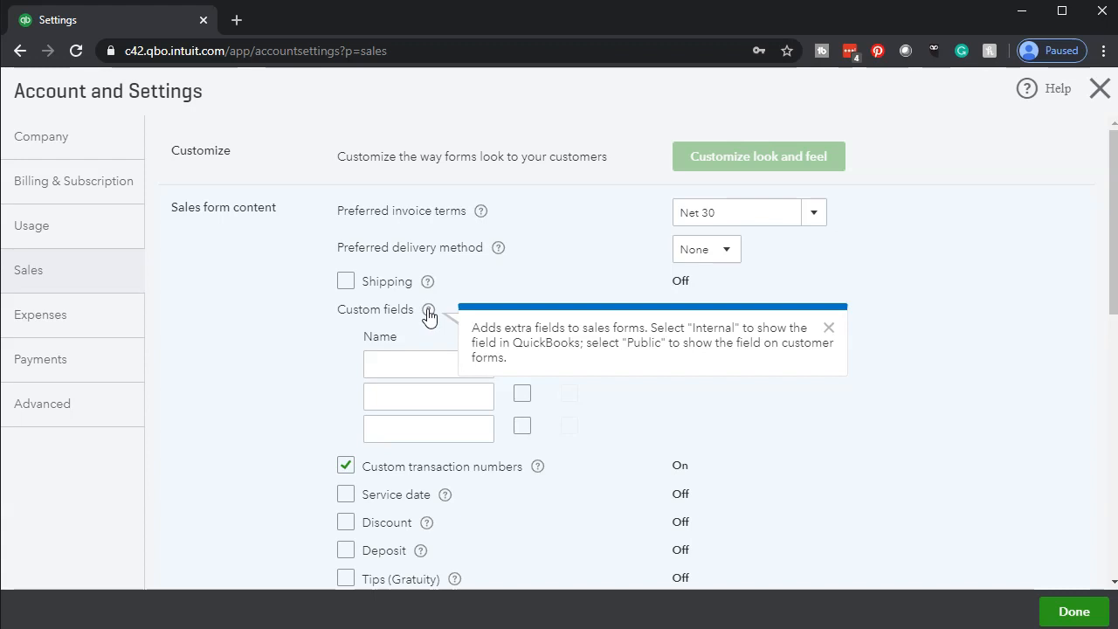
scroll(236, 367, "down", 1)
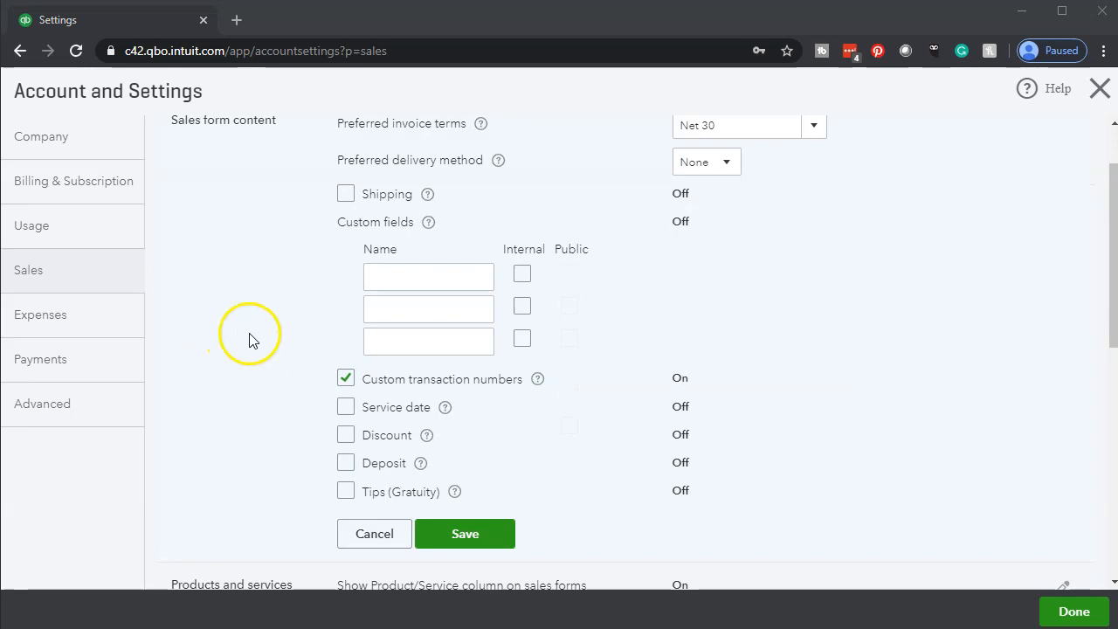
left_click(369, 277)
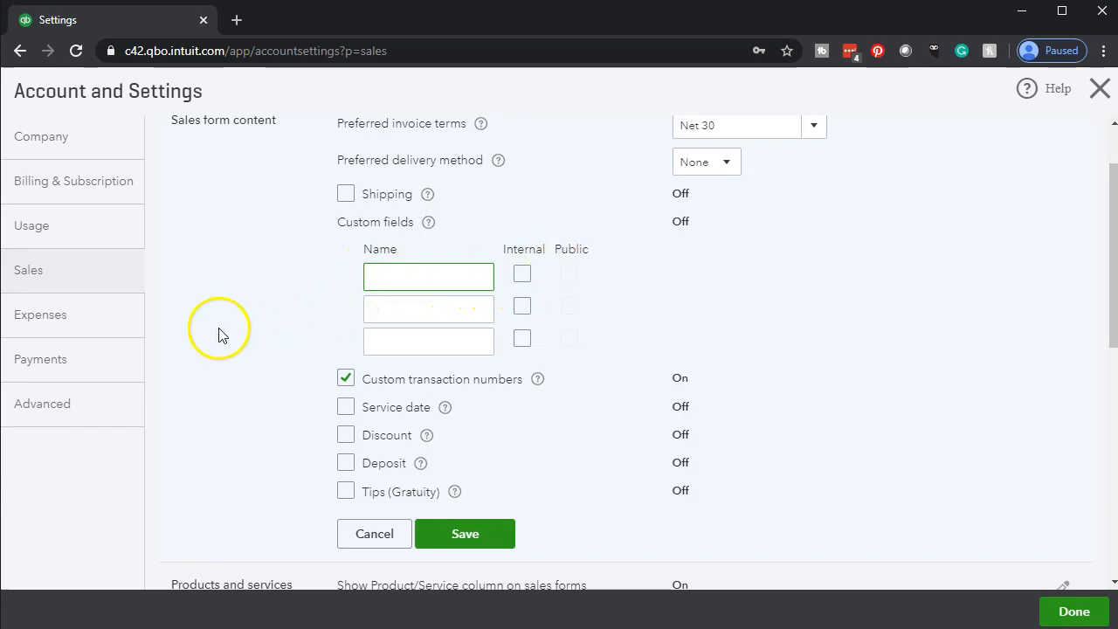
Step: Read the help explanations for the Custom transaction numbers and Service date options
scroll(238, 329, "down", 1)
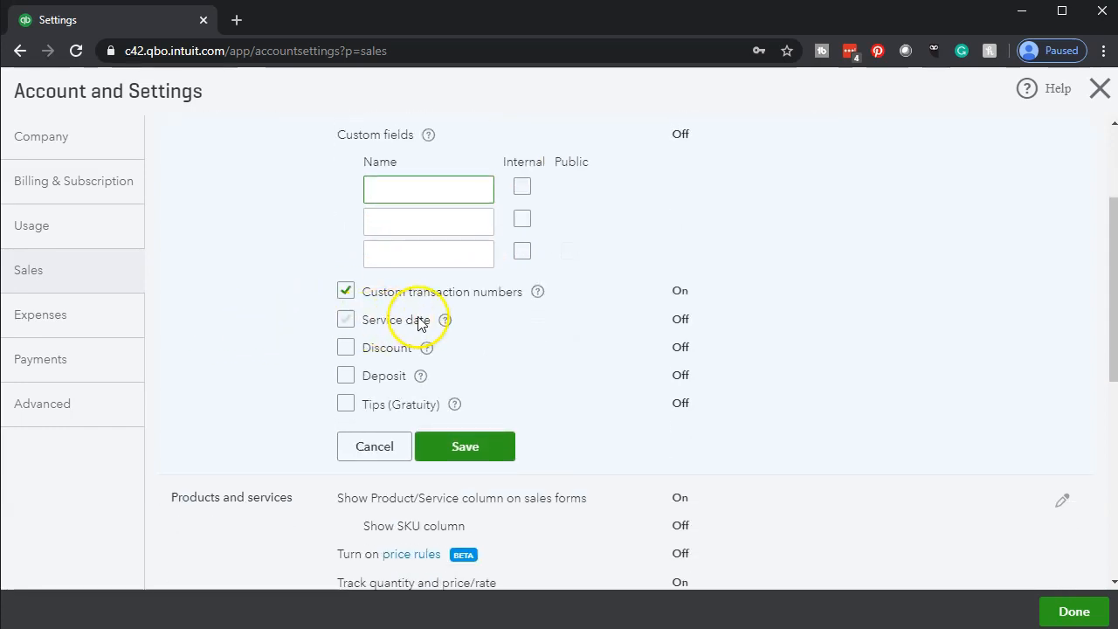
left_click(537, 294)
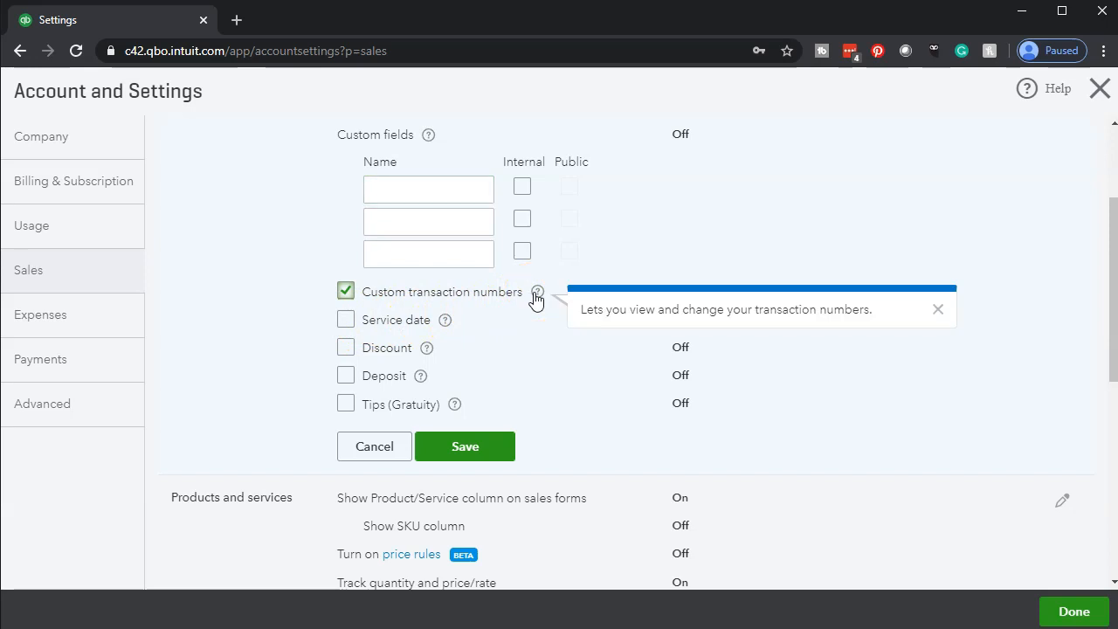
left_click(446, 321)
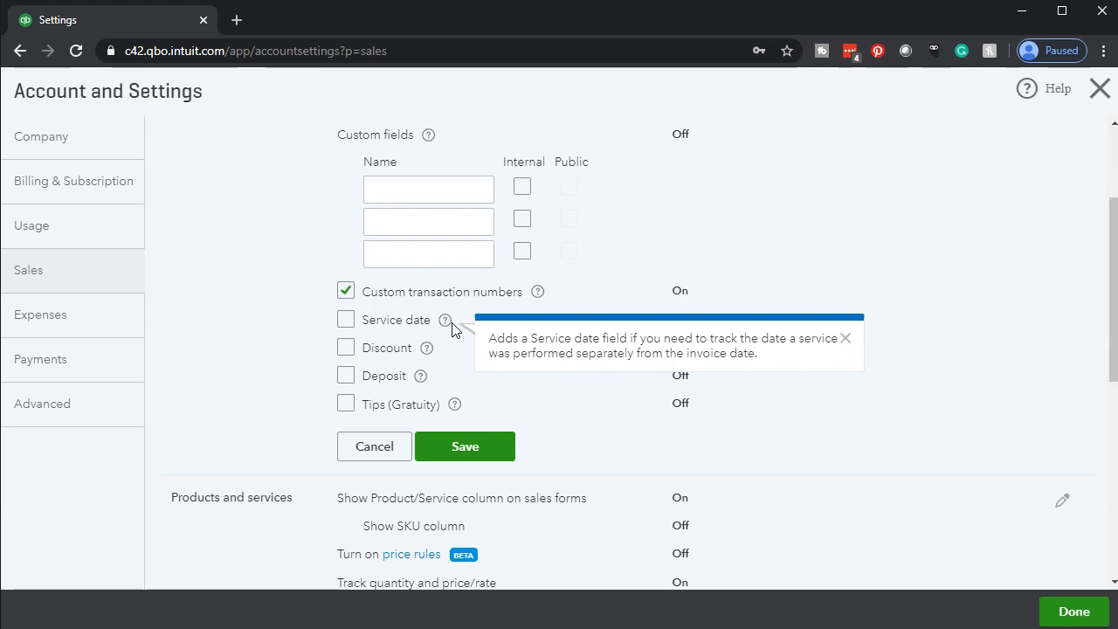
left_click(454, 338)
left_click(281, 353)
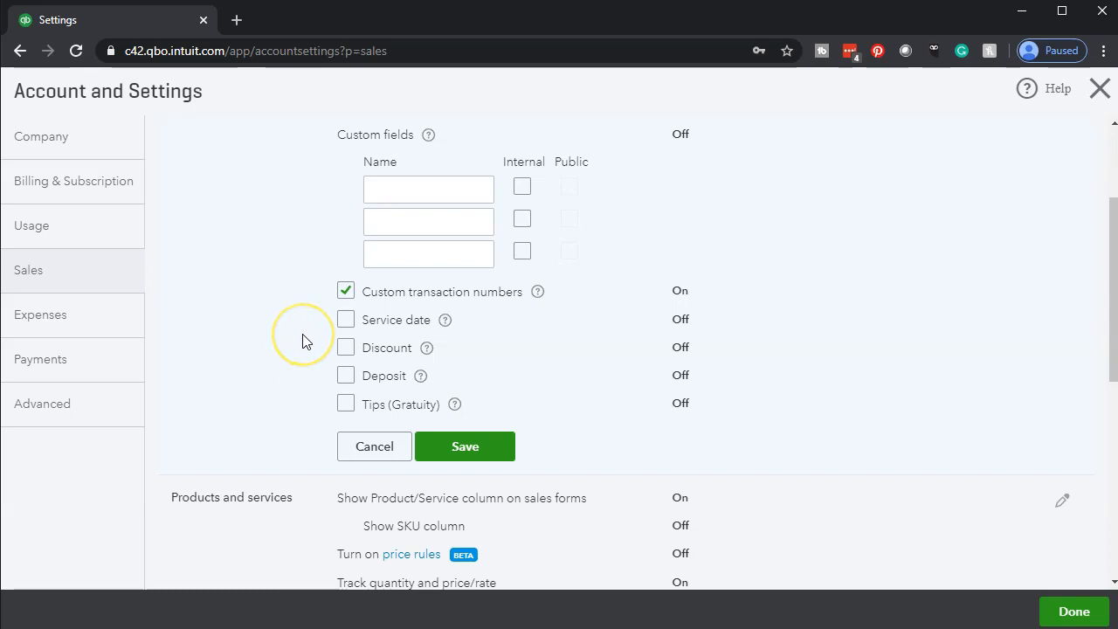
Step: Read the help explanations for the Discount, Deposit and Tips (Gratuity) options
left_click(427, 349)
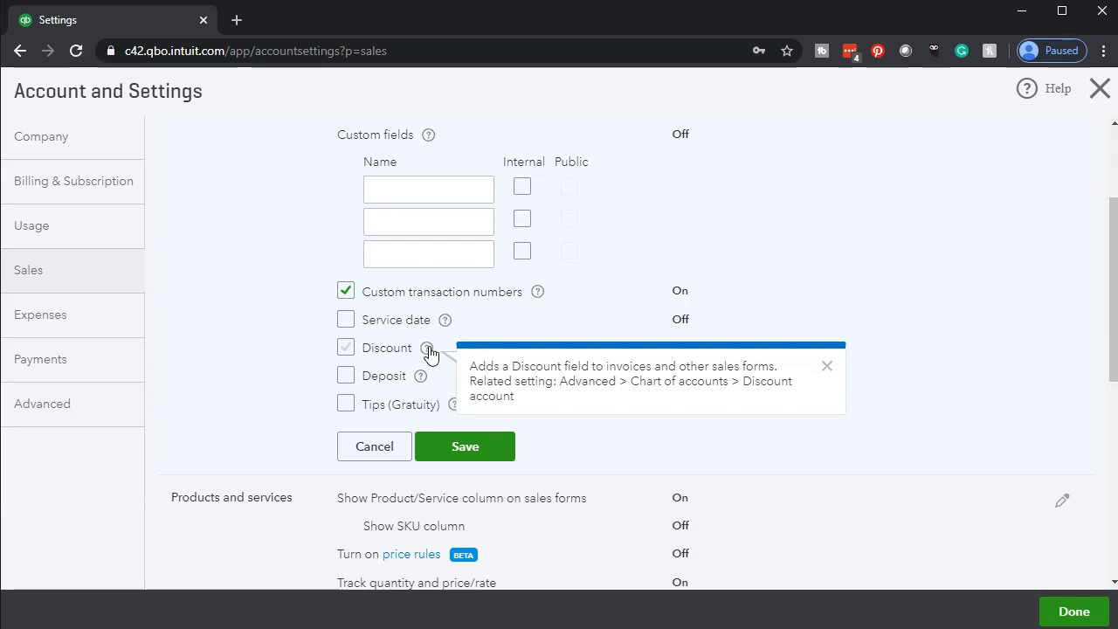
left_click(420, 377)
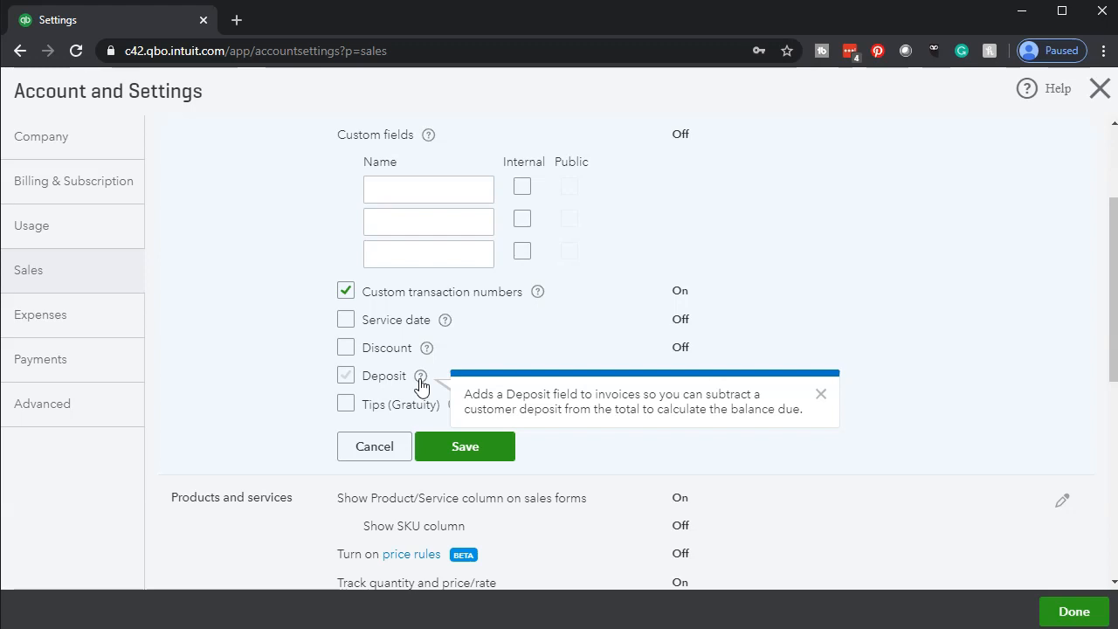
left_click(362, 378)
left_click(244, 408)
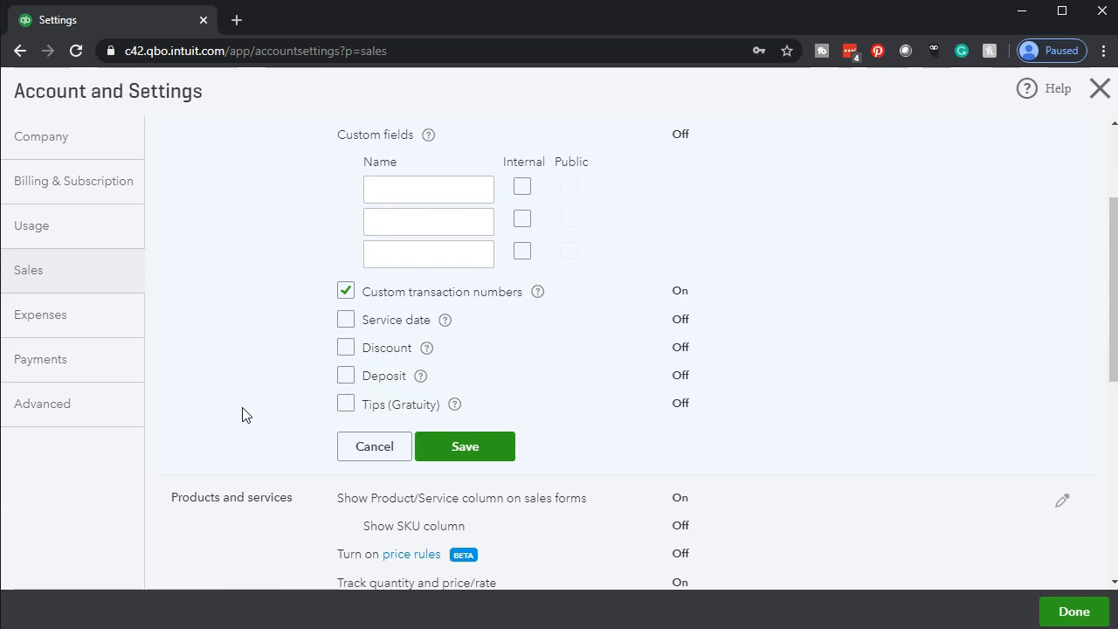
left_click(456, 406)
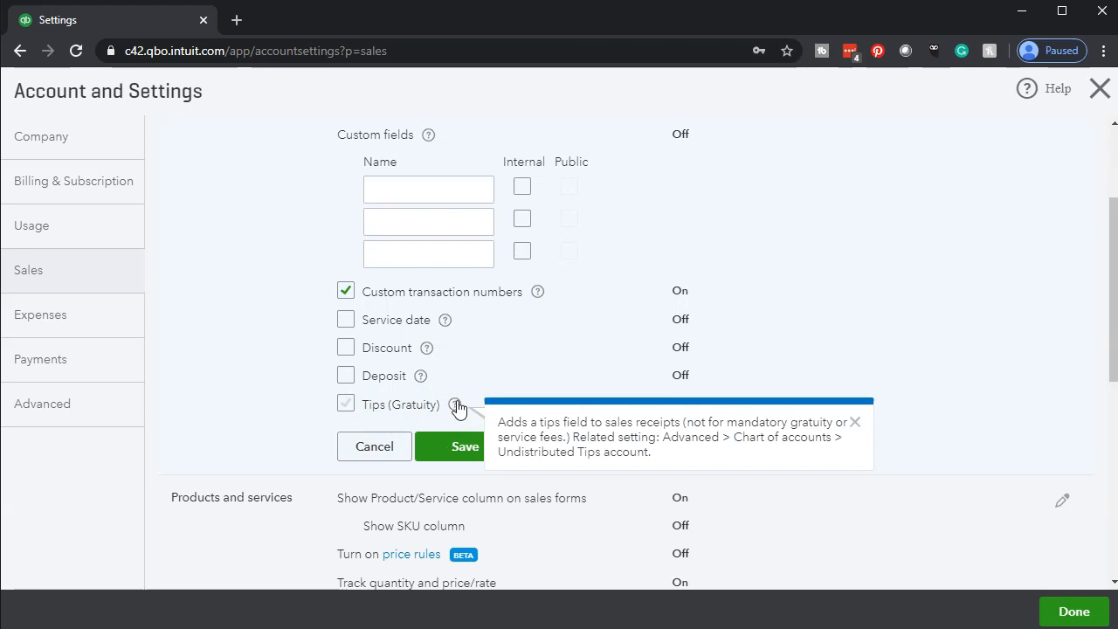
left_click(229, 414)
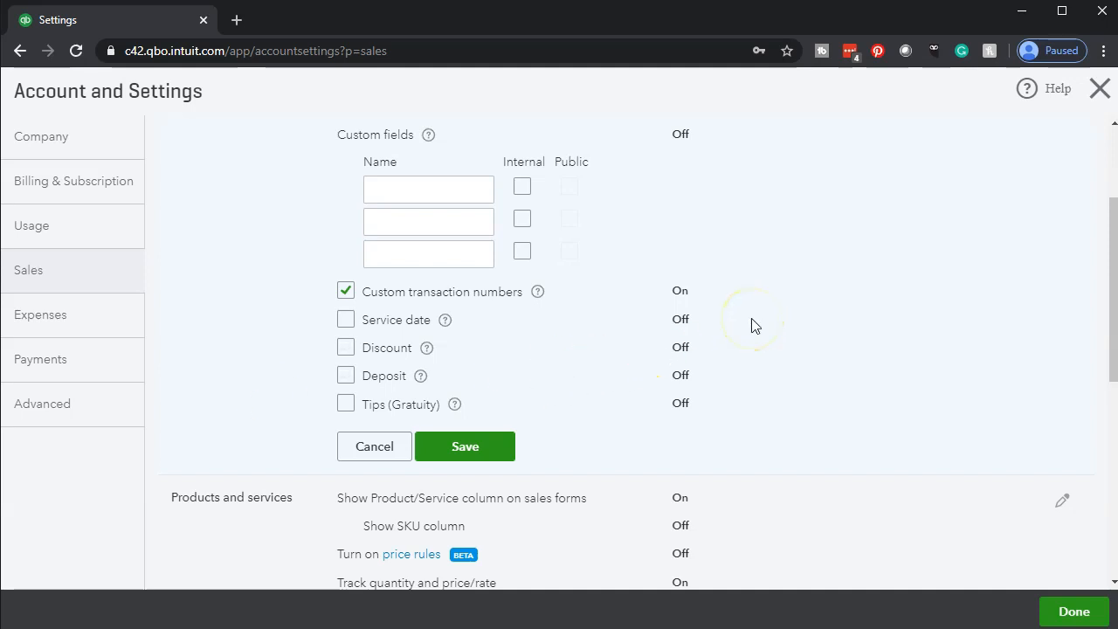
scroll(756, 326, "down", 1)
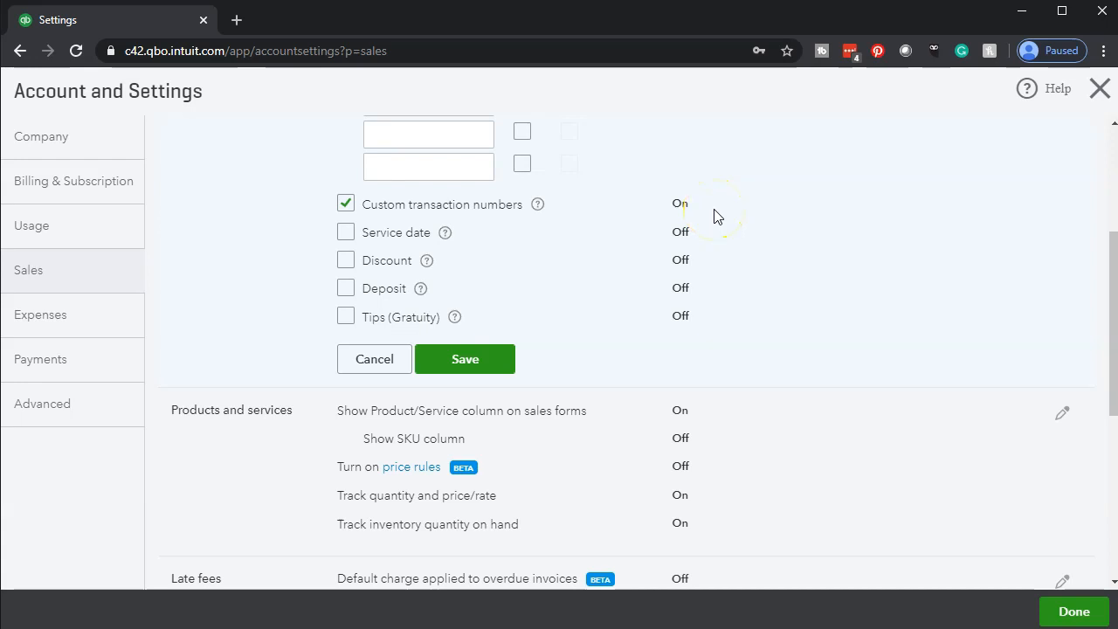
Step: Save the sales form content settings, then review the Products and services options and save that section
left_click(504, 355)
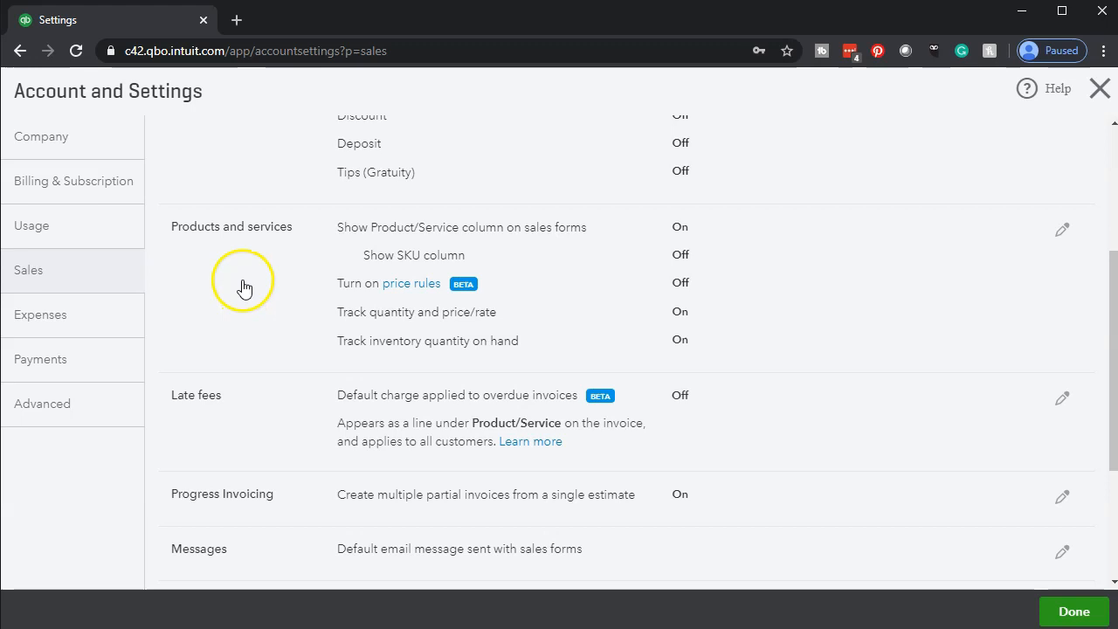
left_click(1062, 232)
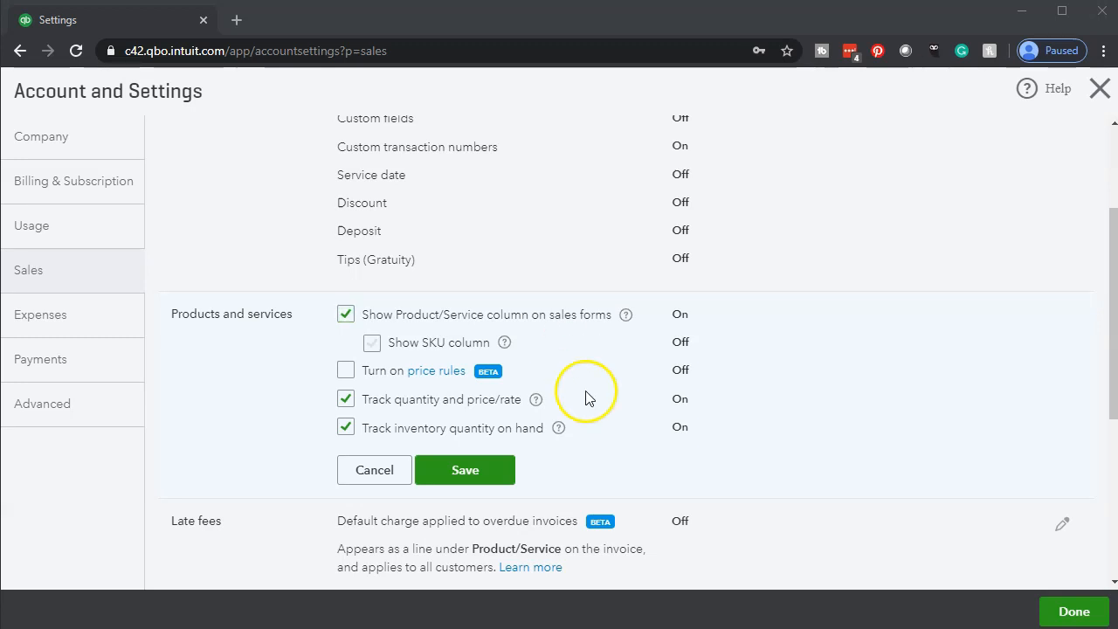
scroll(590, 417, "down", 1)
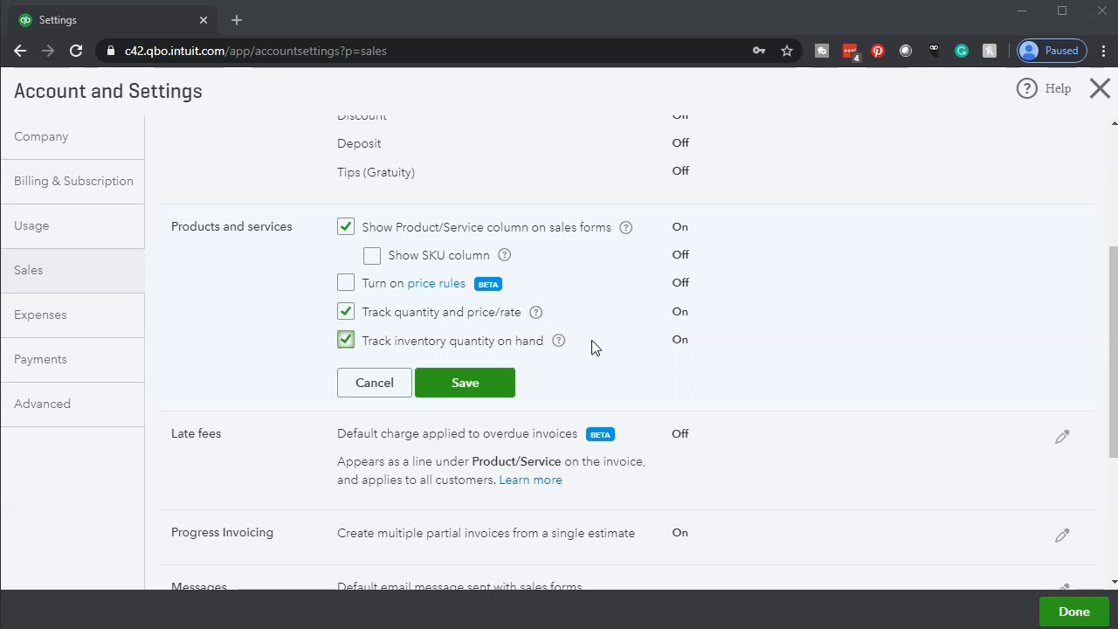
left_click(498, 394)
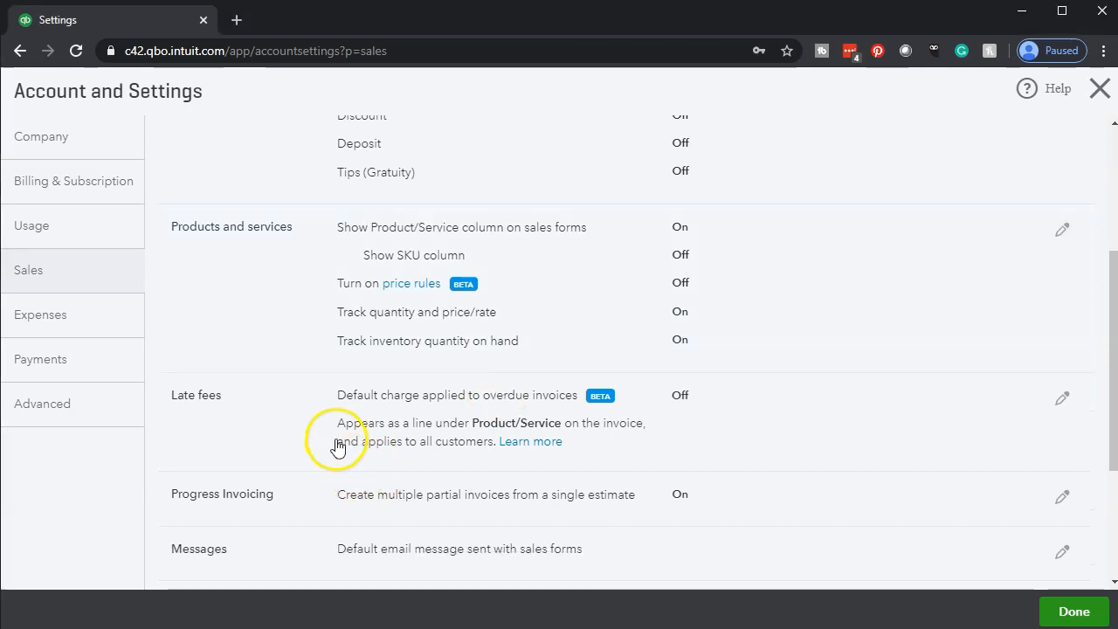
Step: Review the Late fees default charge and the Progress Invoicing option for multiple partial invoices, saving each section
left_click(1063, 402)
scroll(864, 412, "down", 2)
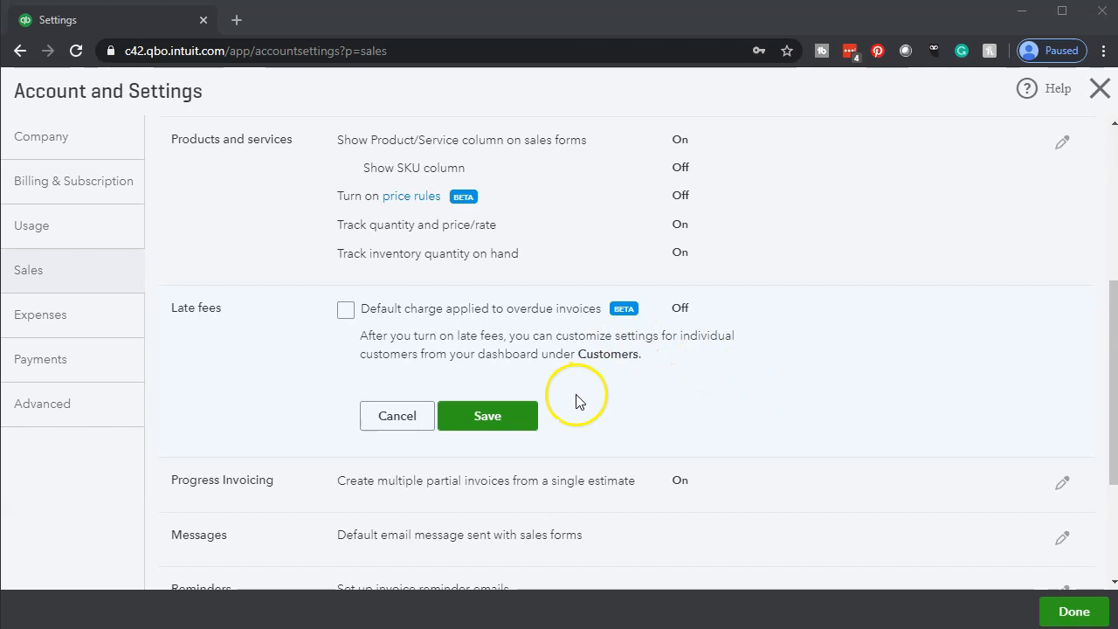
left_click(523, 417)
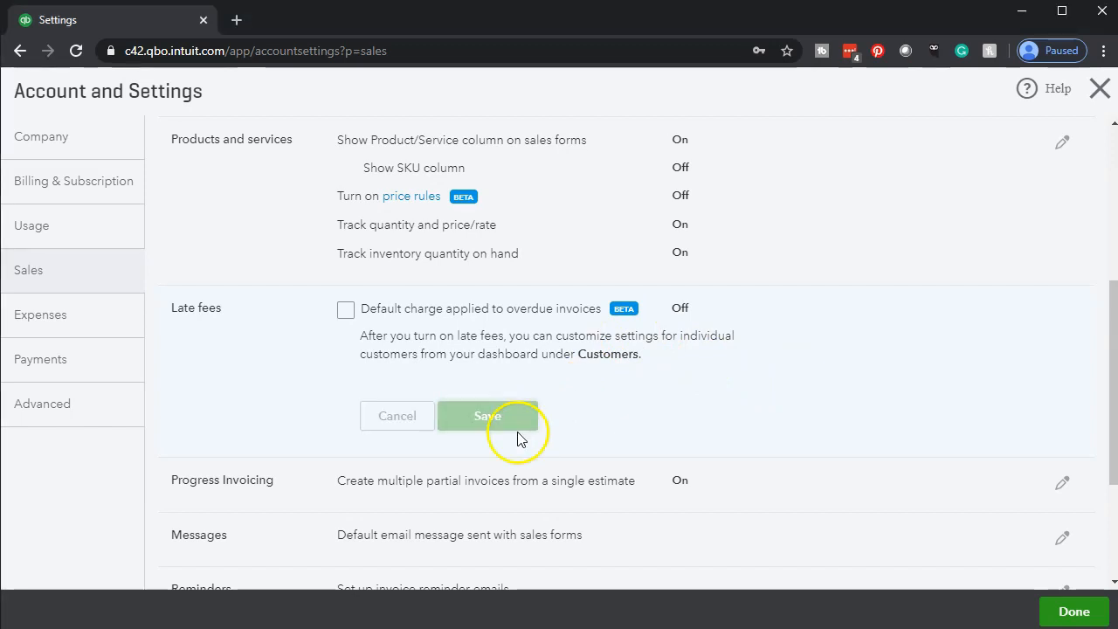
scroll(250, 428, "down", 1)
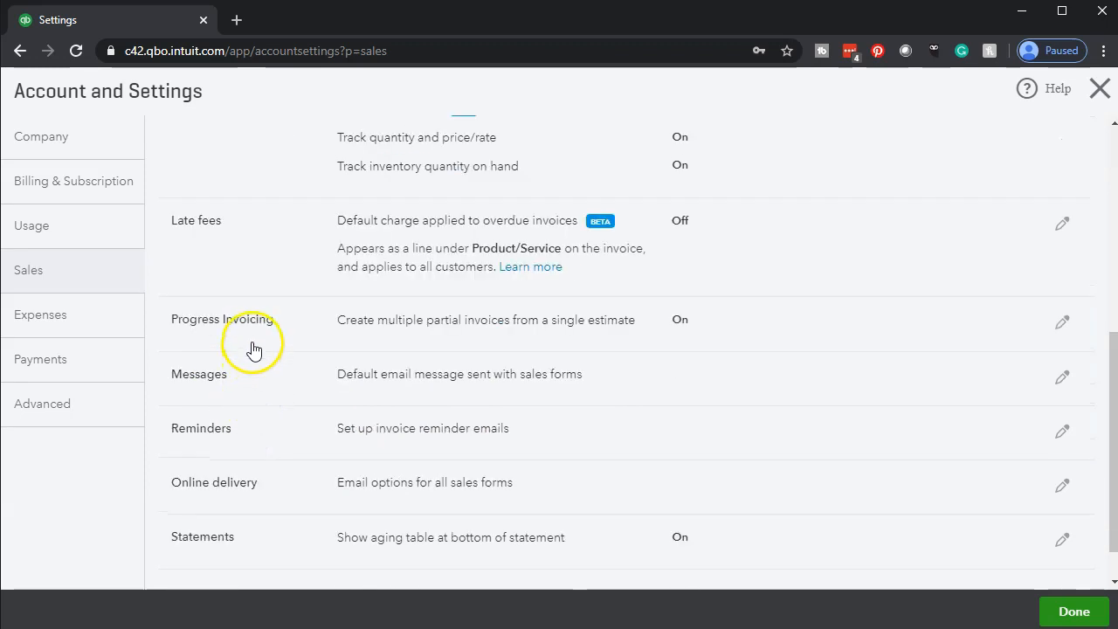
left_click(1060, 329)
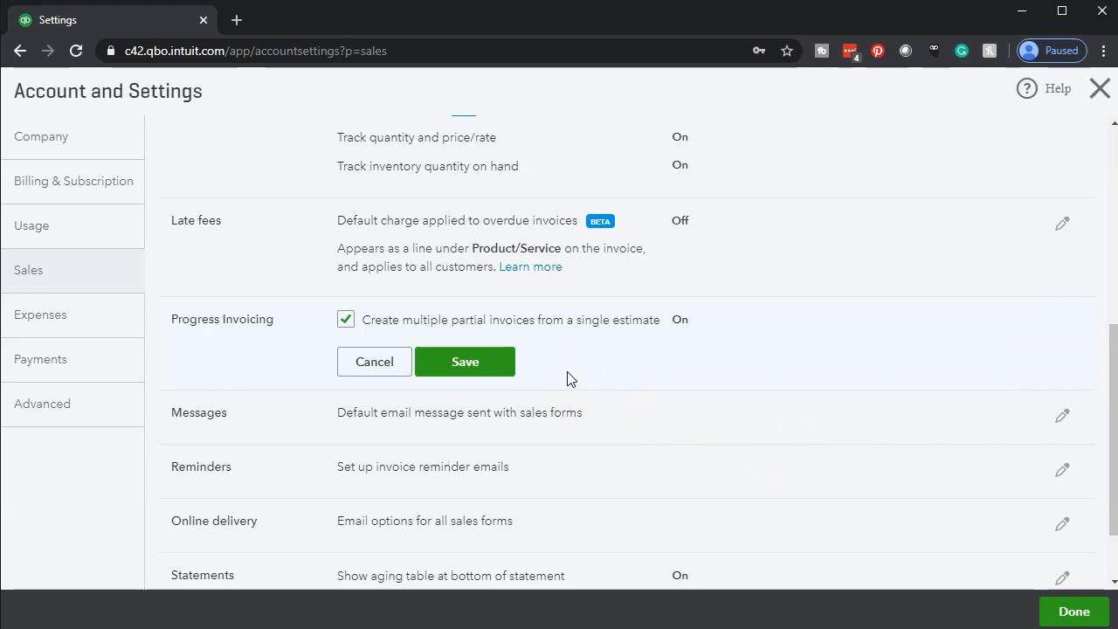
left_click(511, 381)
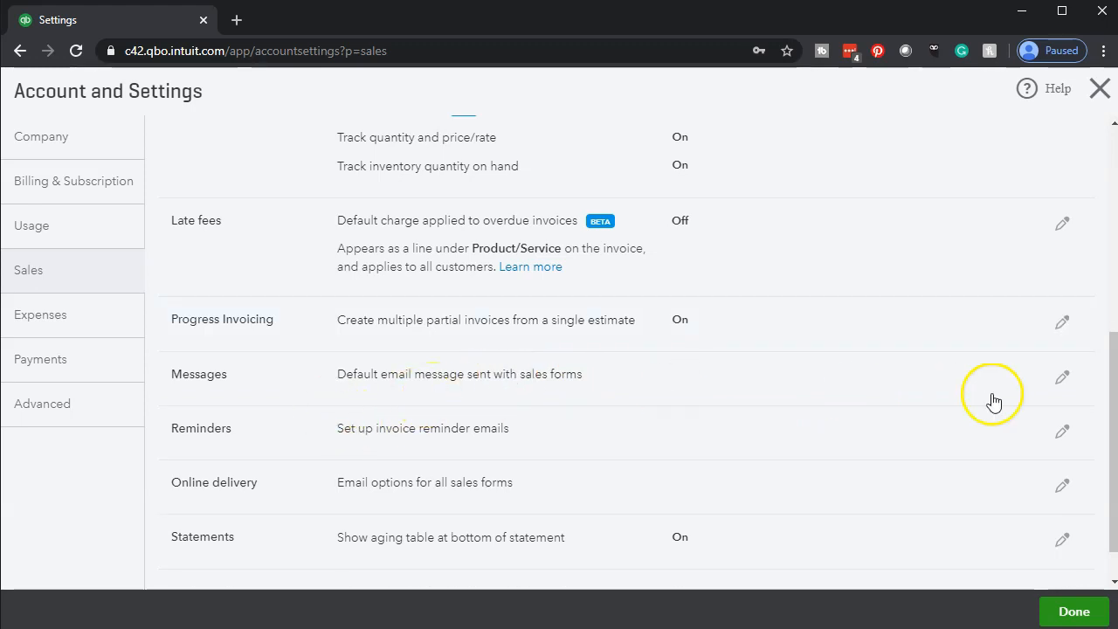
Step: Review the default email message settings for sales forms, including the sales form types, invoice message text and copy address options
left_click(1063, 378)
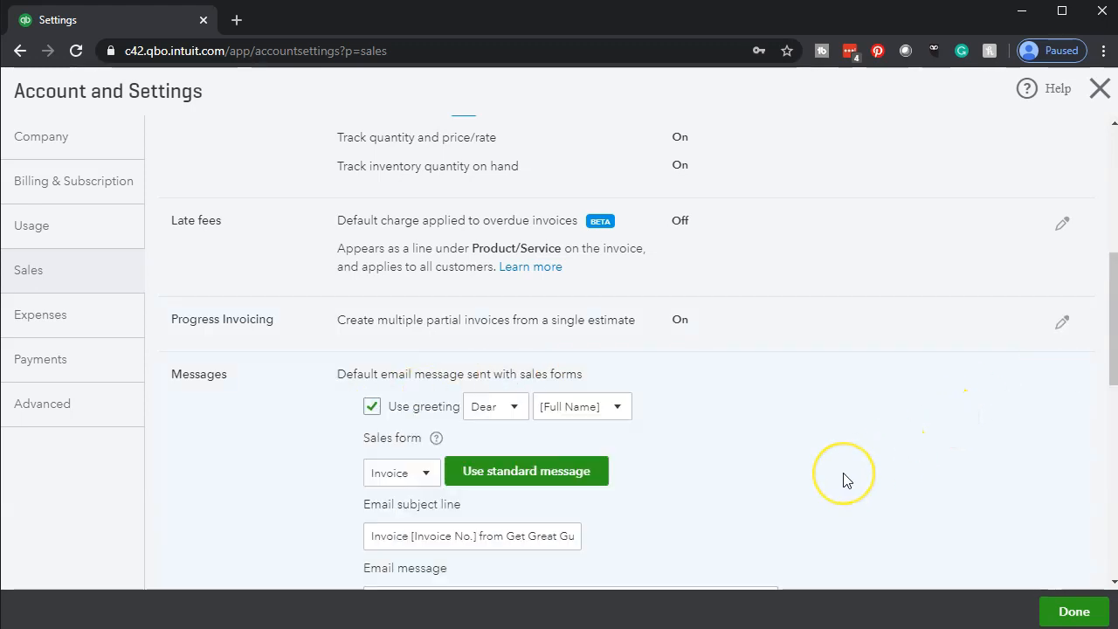
scroll(845, 479, "down", 1)
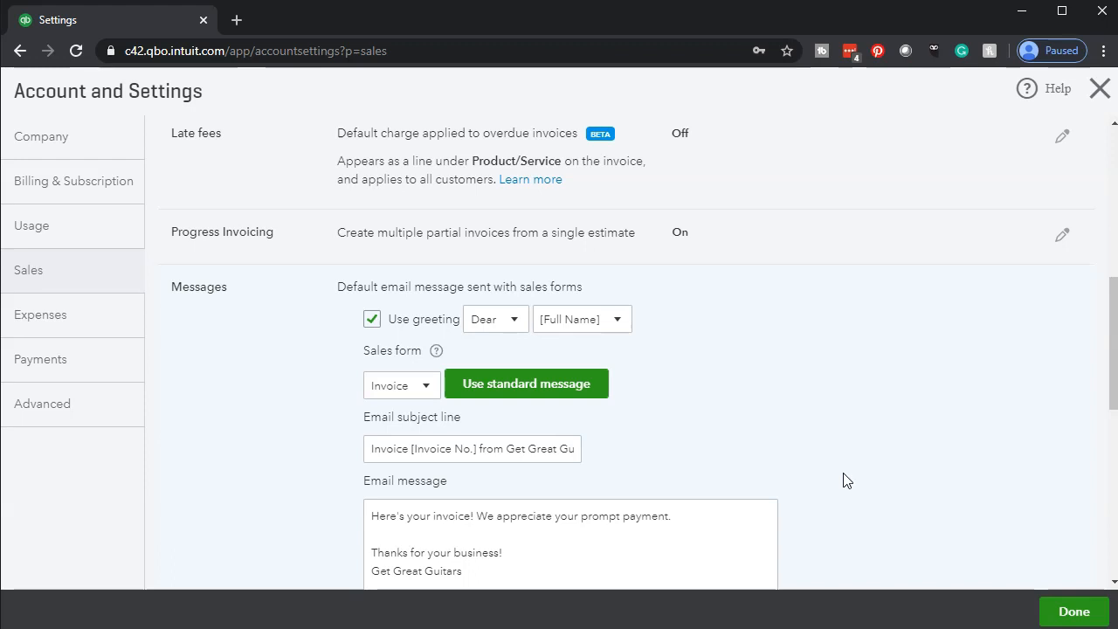
scroll(846, 479, "down", 1)
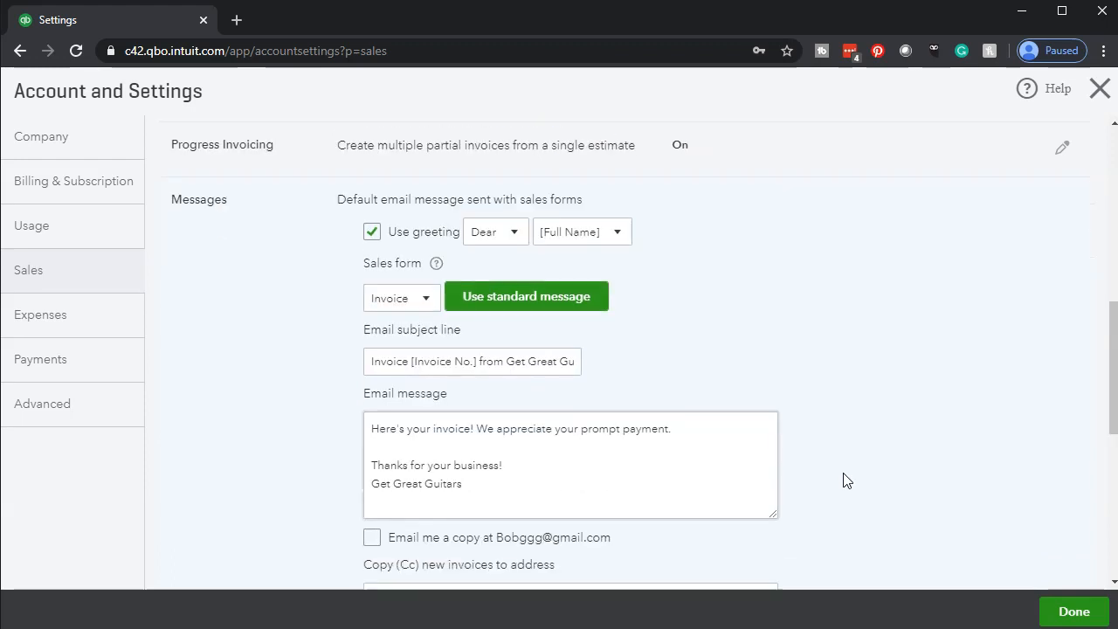
left_click(428, 302)
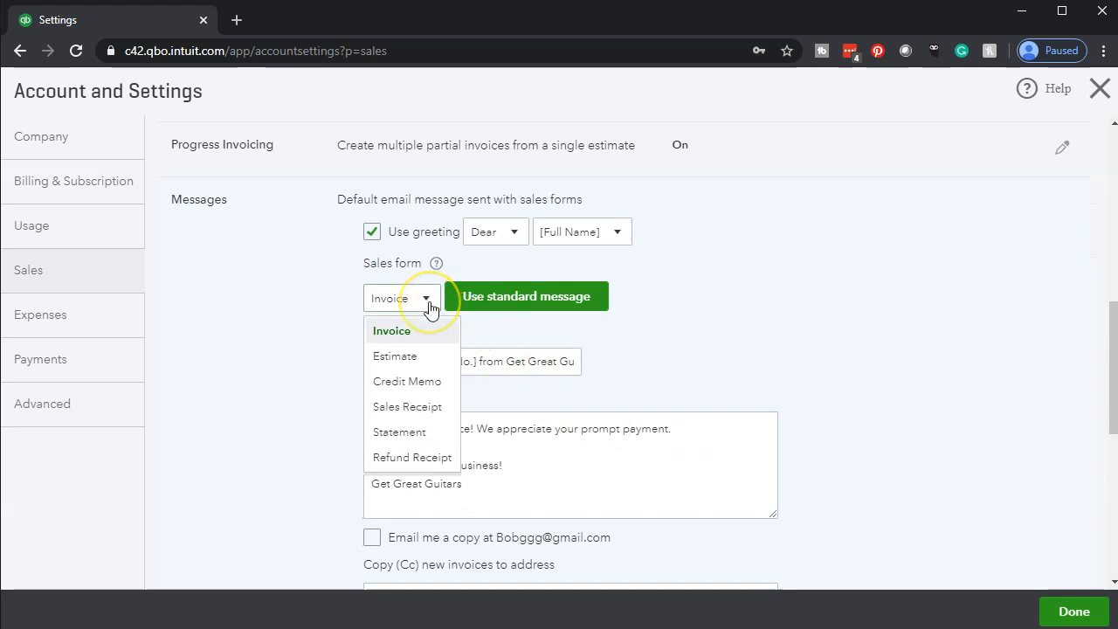
left_click(428, 304)
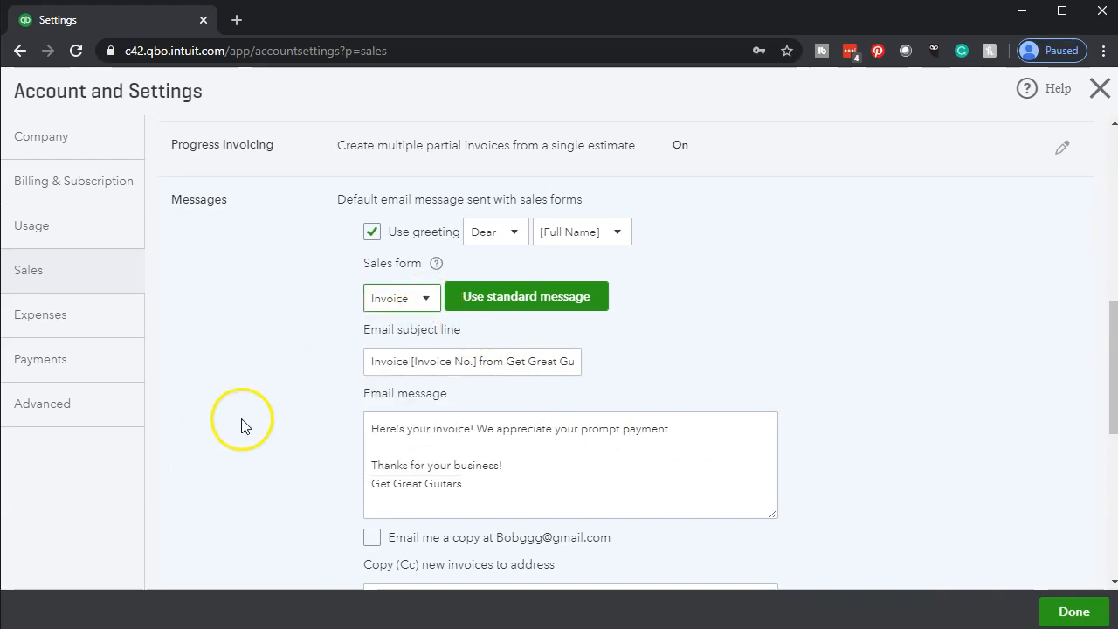
scroll(242, 424, "down", 1)
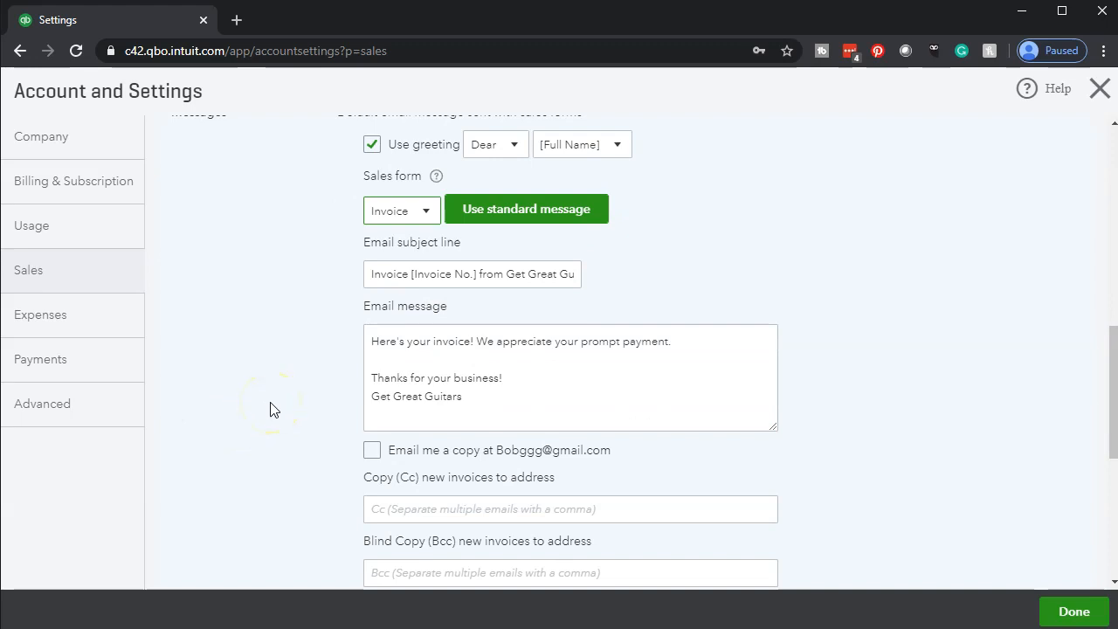
scroll(270, 409, "down", 1)
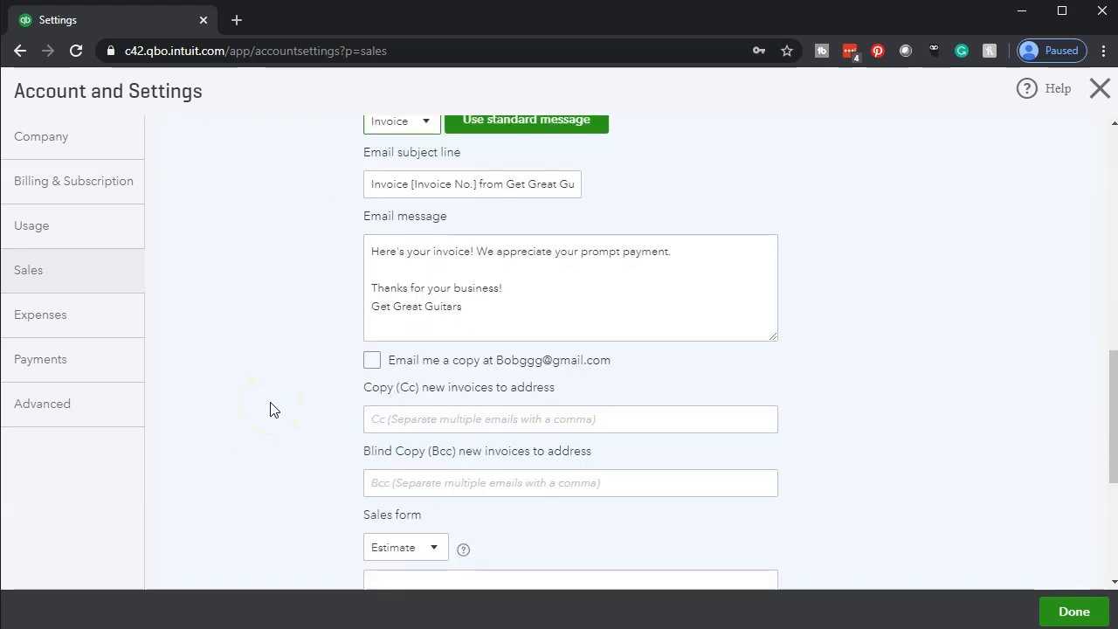
scroll(270, 409, "down", 1)
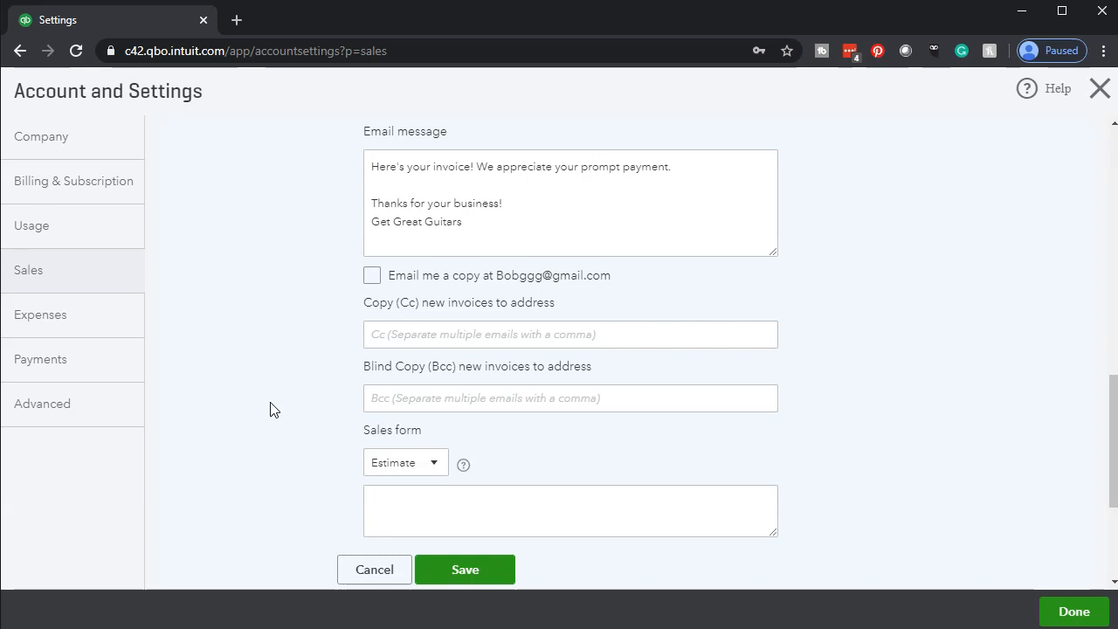
scroll(355, 495, "up", 3)
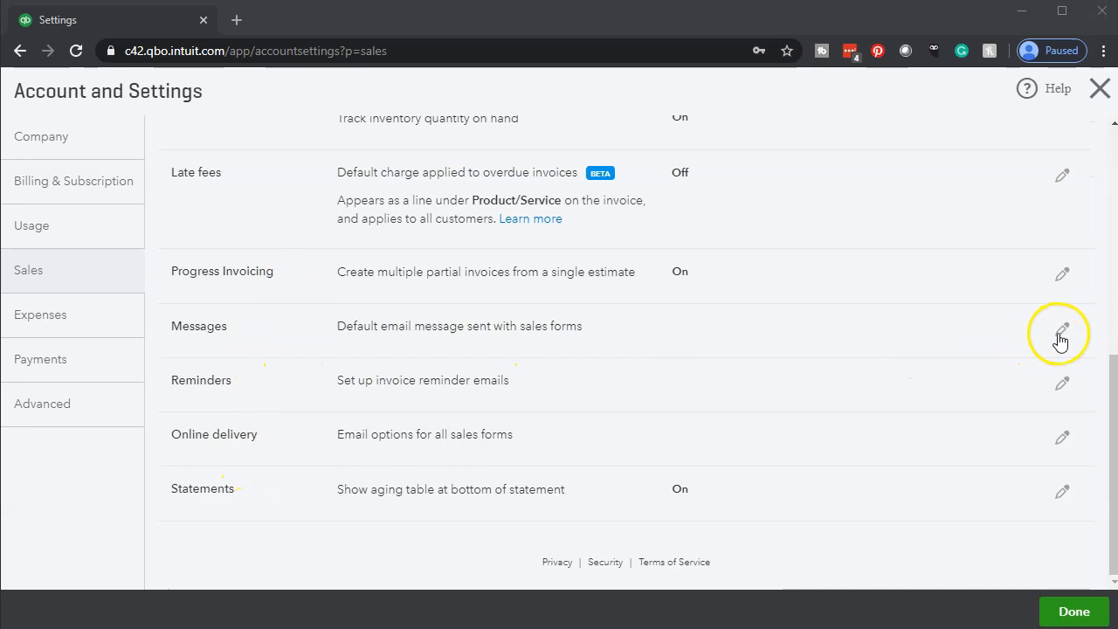
Step: Review the invoice reminder email's greeting, subject line and message text, and save the Reminders section
left_click(1064, 389)
scroll(873, 486, "up", 2)
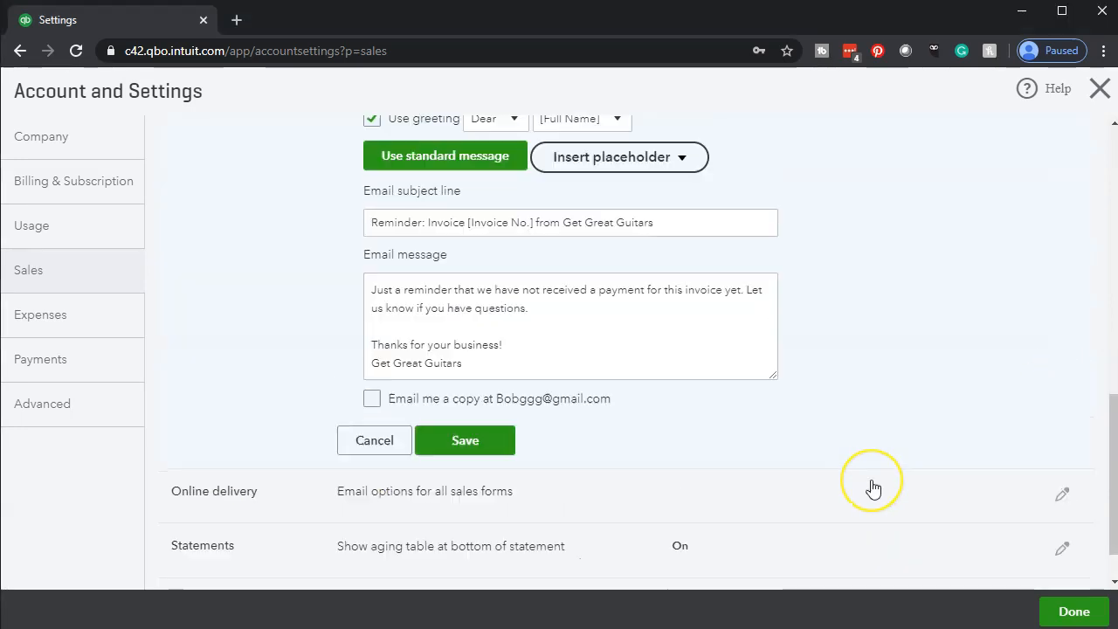
scroll(873, 487, "up", 2)
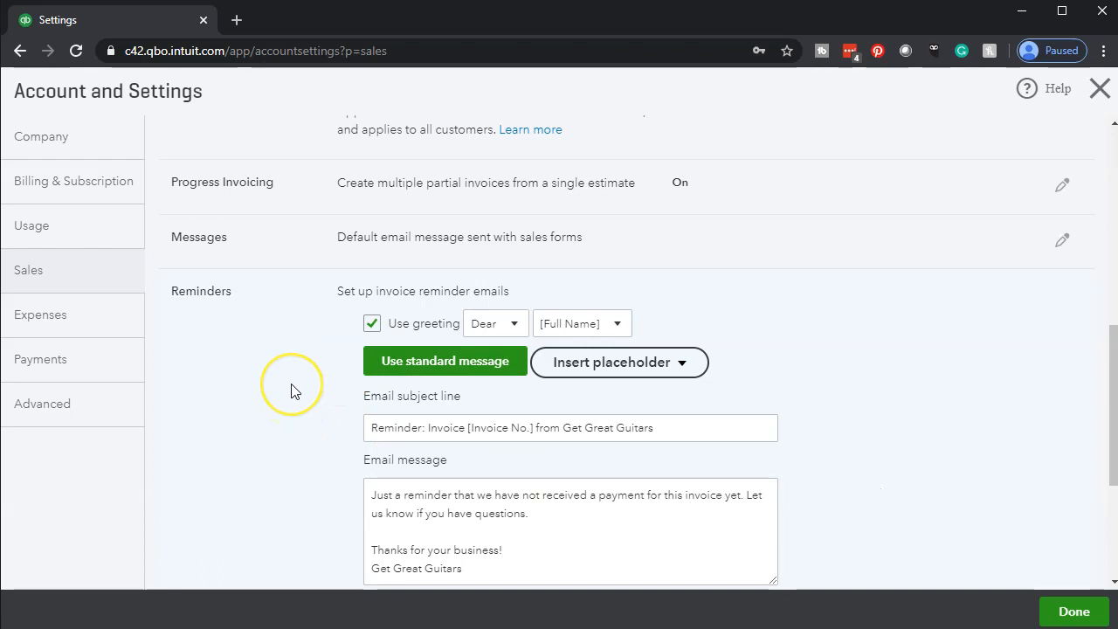
scroll(291, 391, "down", 1)
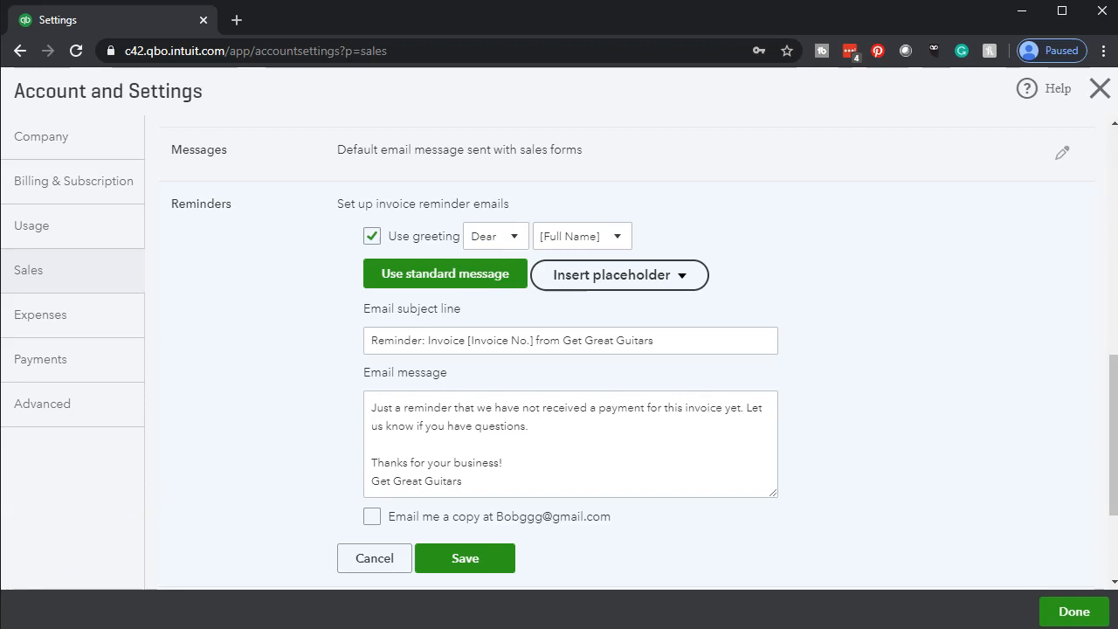
left_click(425, 495)
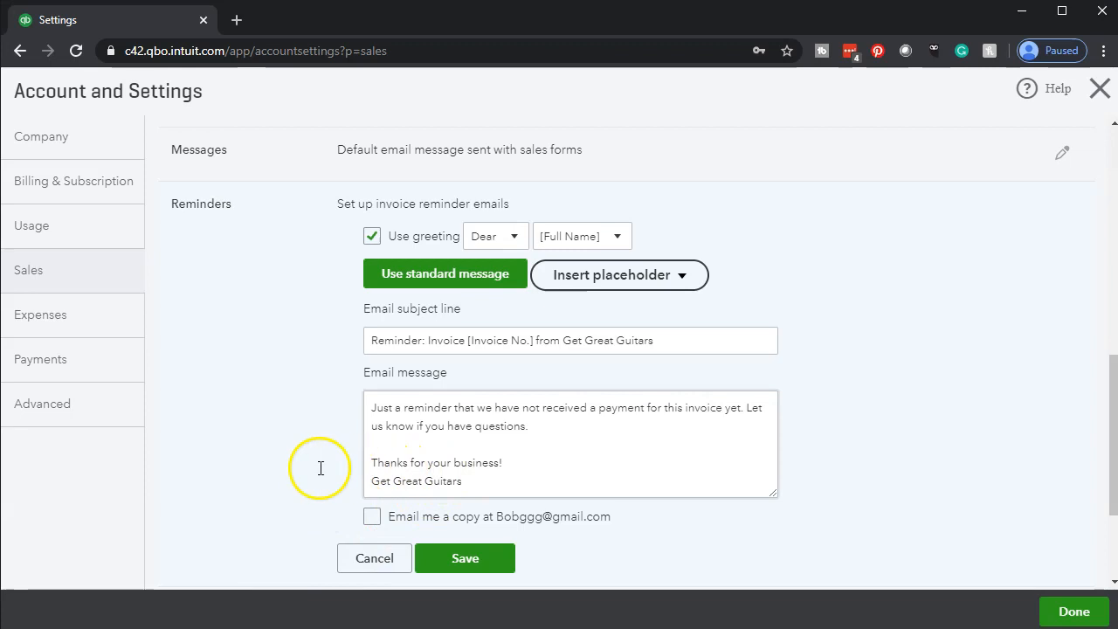
key("ctrl+a")
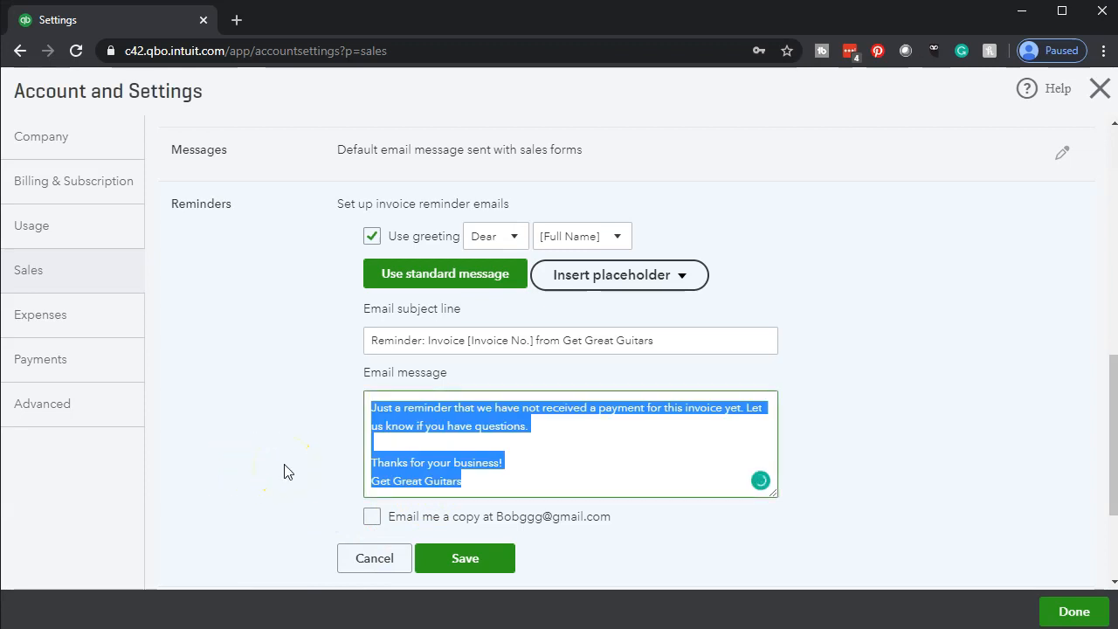
scroll(284, 472, "down", 1)
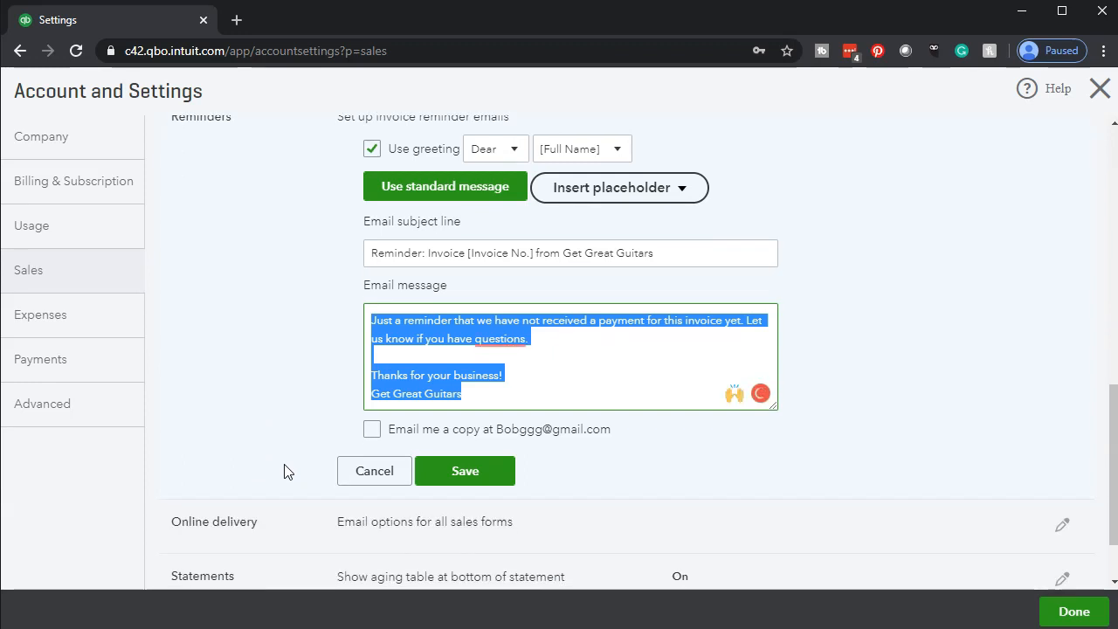
left_click(461, 475)
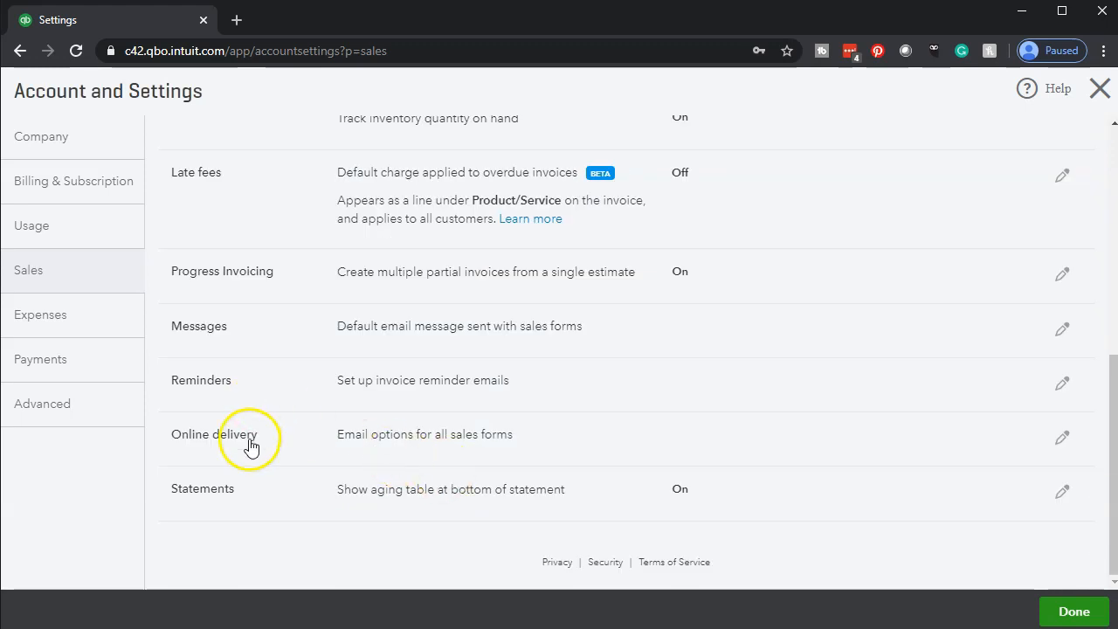
Step: Review the Online delivery email options and the Statements listing and aging table options, saving both sections
left_click(1063, 436)
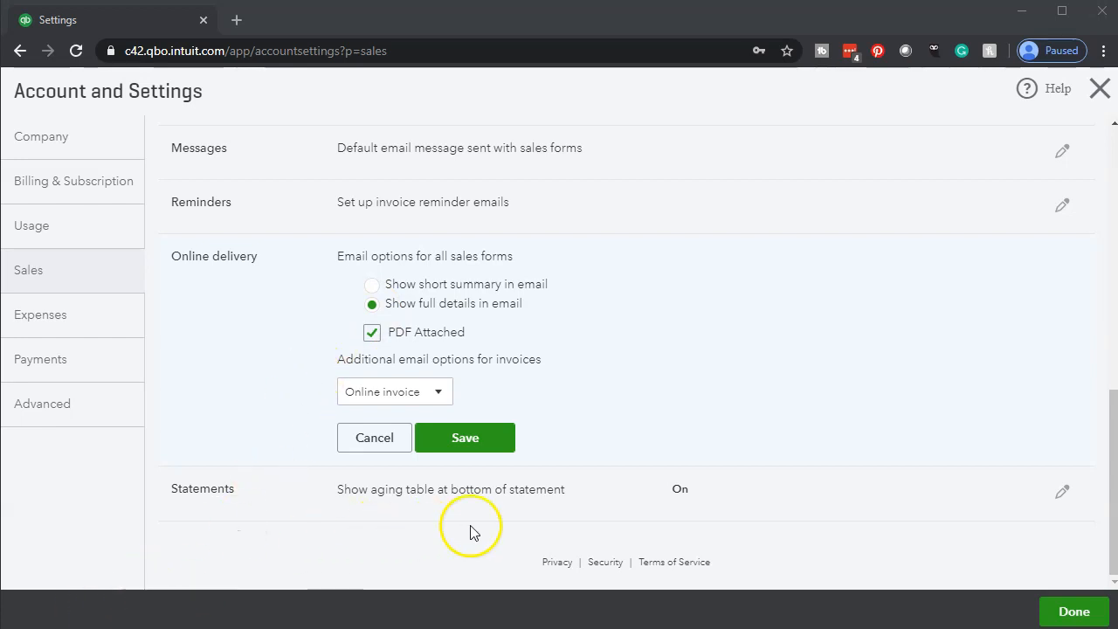
left_click(520, 439)
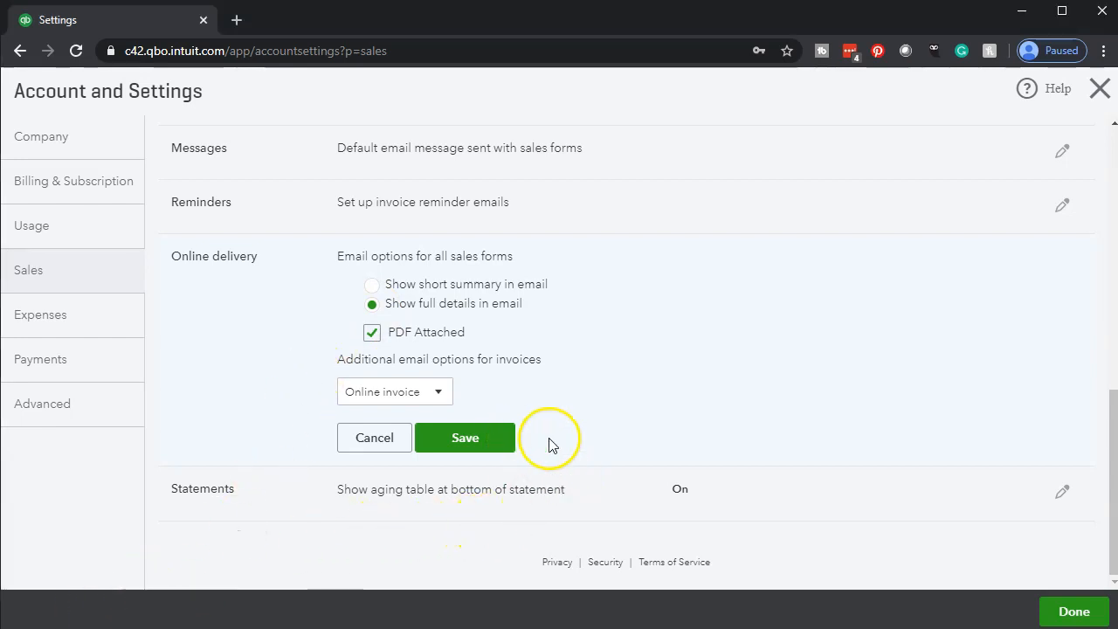
left_click(501, 442)
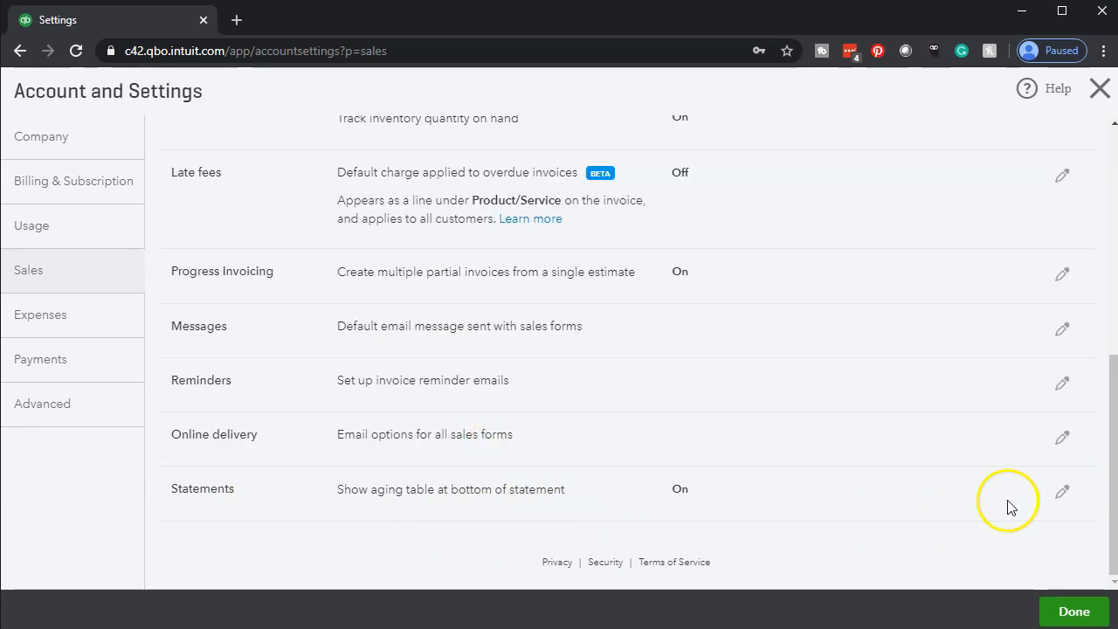
left_click(1062, 492)
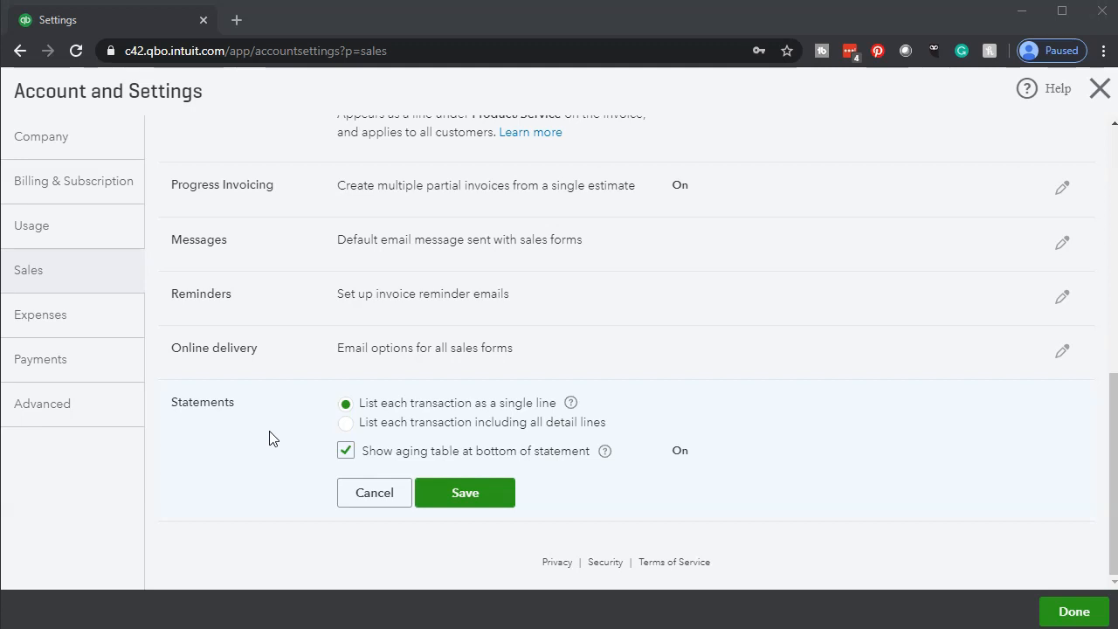
left_click(494, 502)
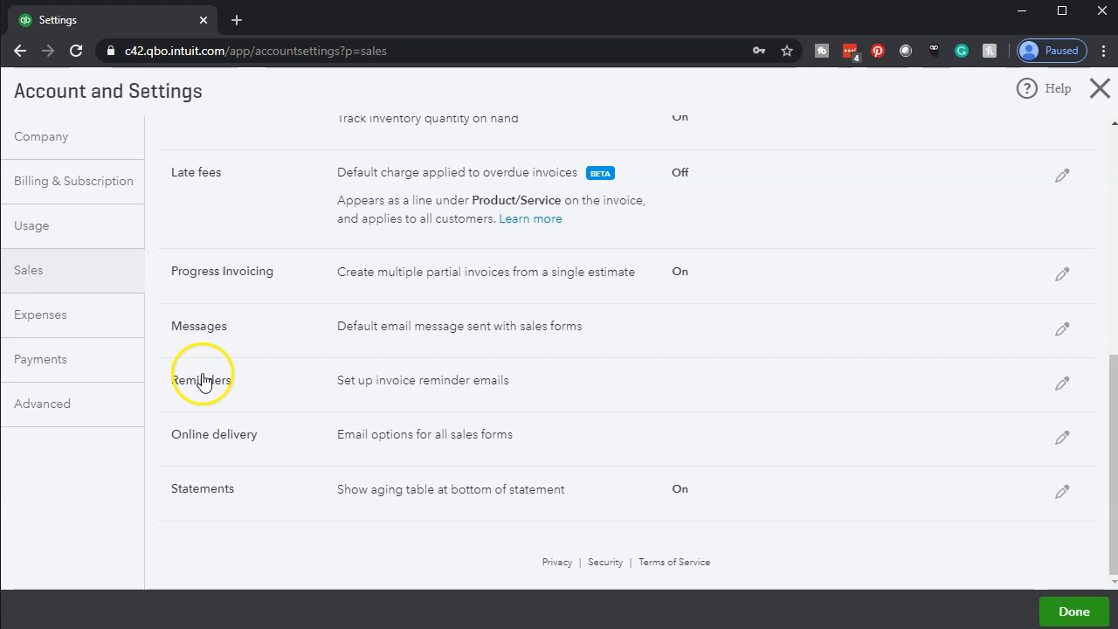
Step: Open the company's Expenses settings and review the Bills and expenses options, including customer tracking, billable items and default payment terms
left_click(87, 332)
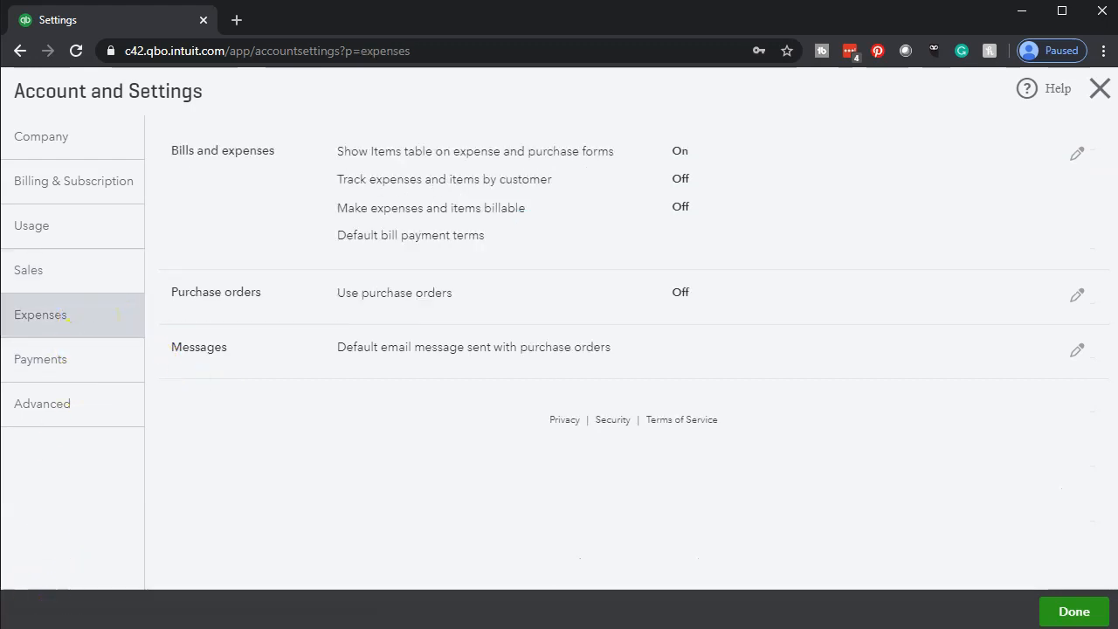
left_click(1071, 175)
left_click(422, 225)
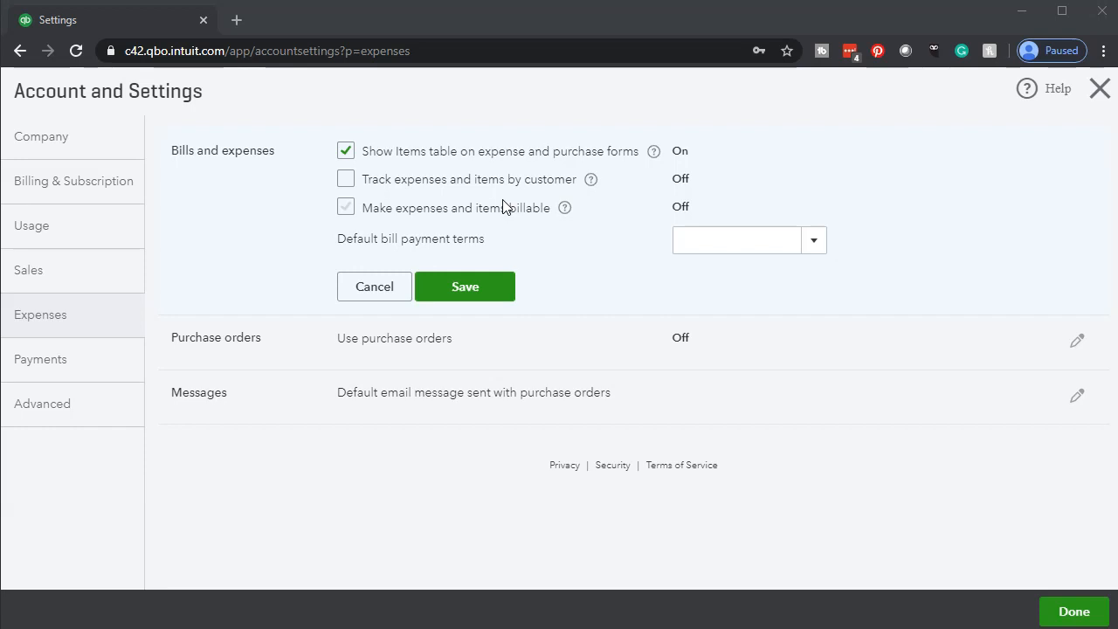
Step: Close the account settings and start a new bill form
left_click(1099, 94)
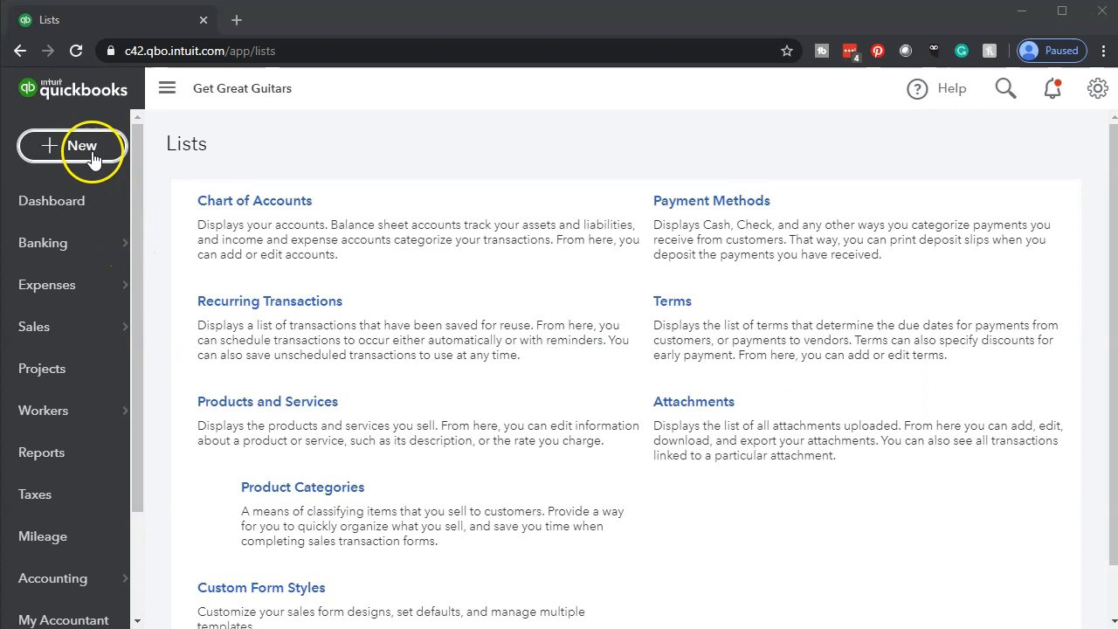
left_click(92, 153)
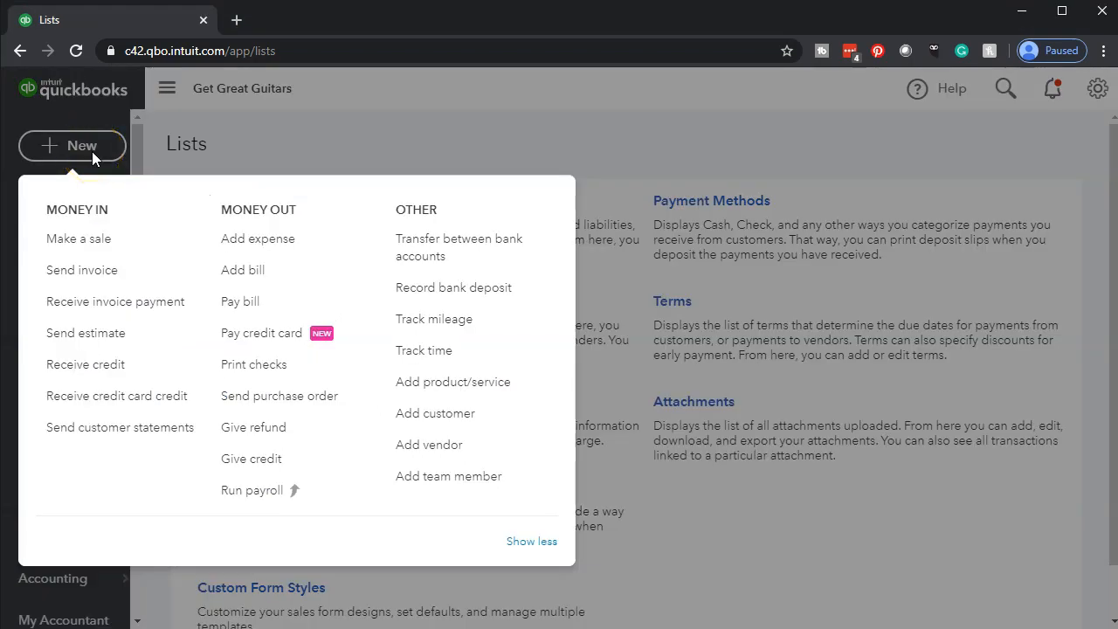
left_click(273, 285)
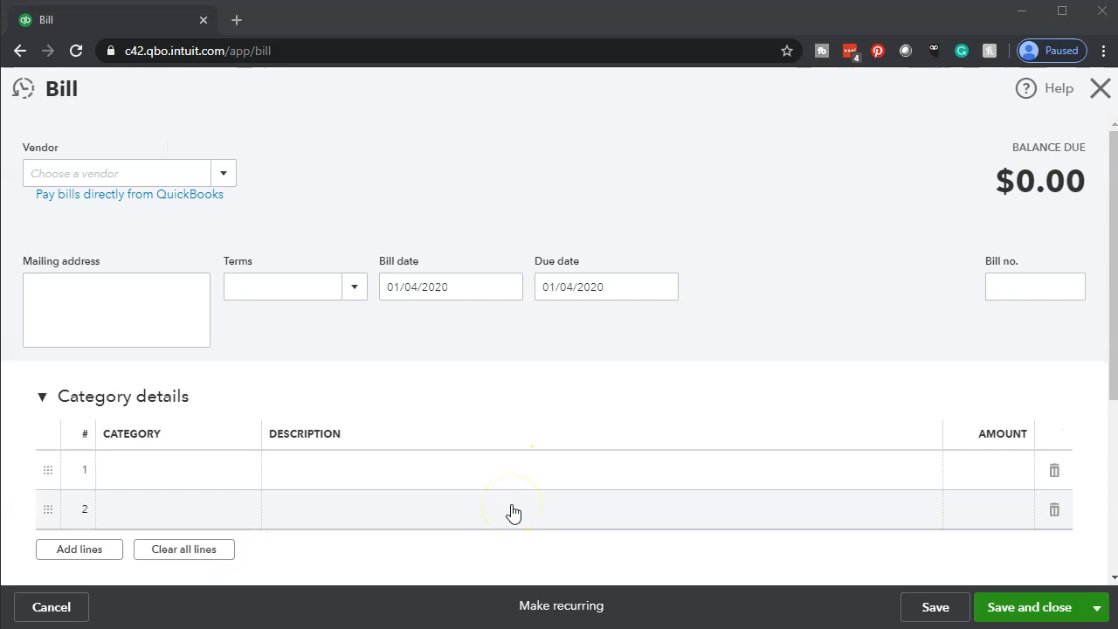
Step: Duplicate the bill page in a second browser tab, close the blank bill there and open the company's Expenses settings
right_click(137, 17)
left_click(187, 76)
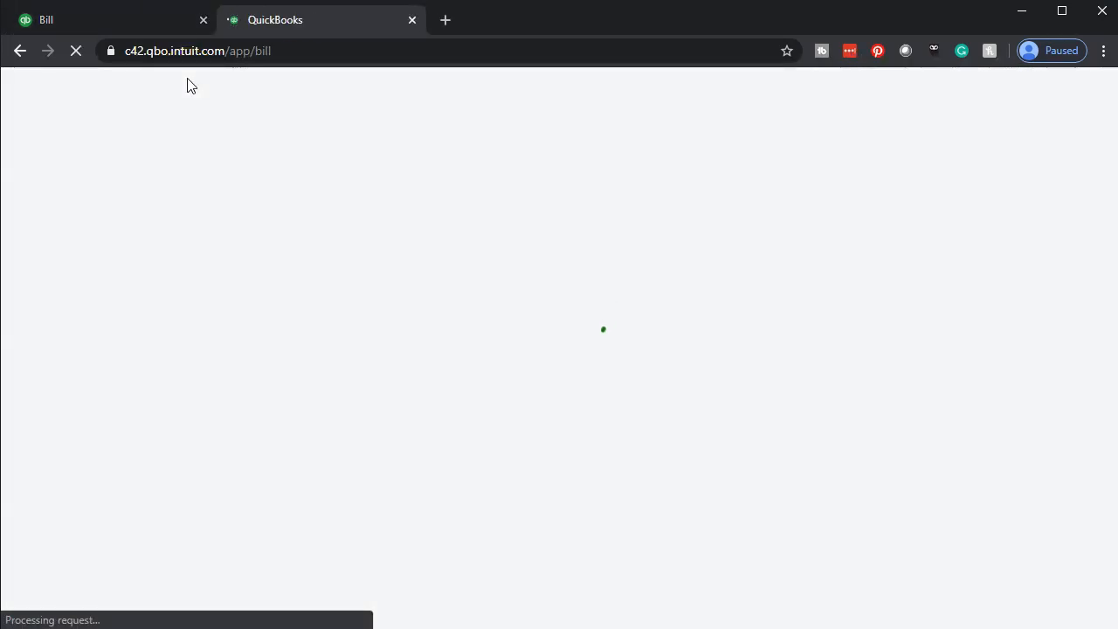
left_click(248, 449)
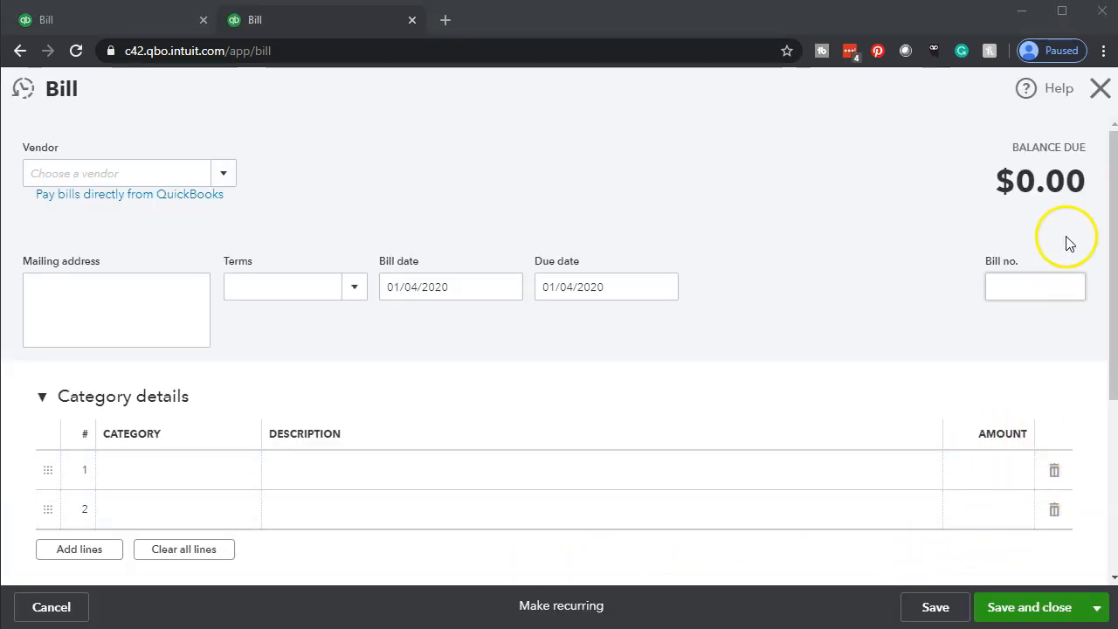
left_click(1102, 98)
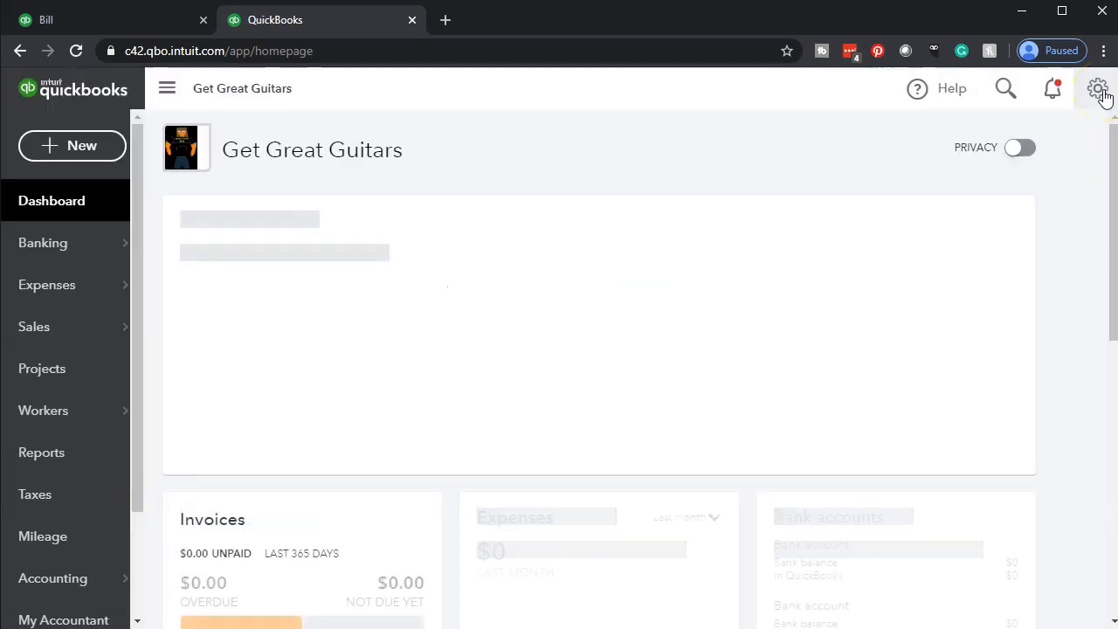
left_click(1103, 95)
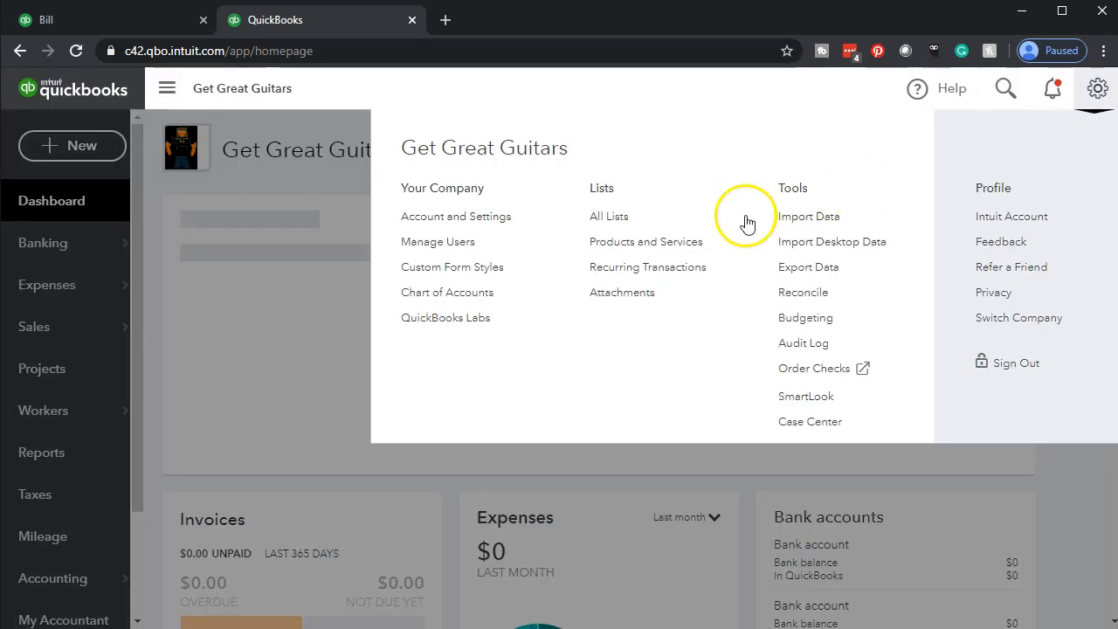
left_click(456, 221)
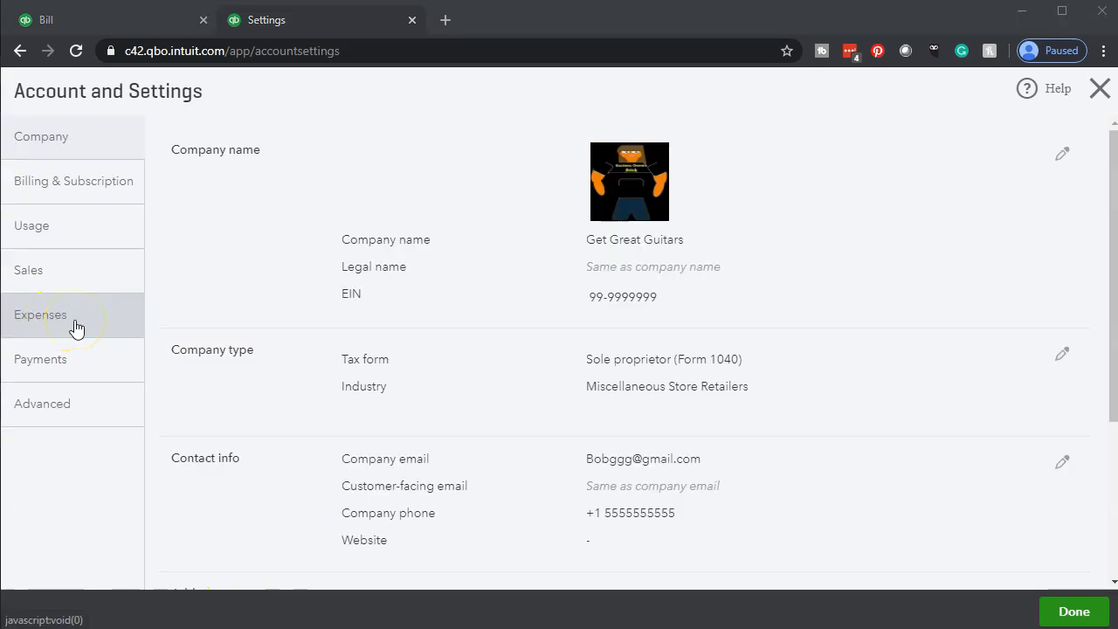
left_click(76, 327)
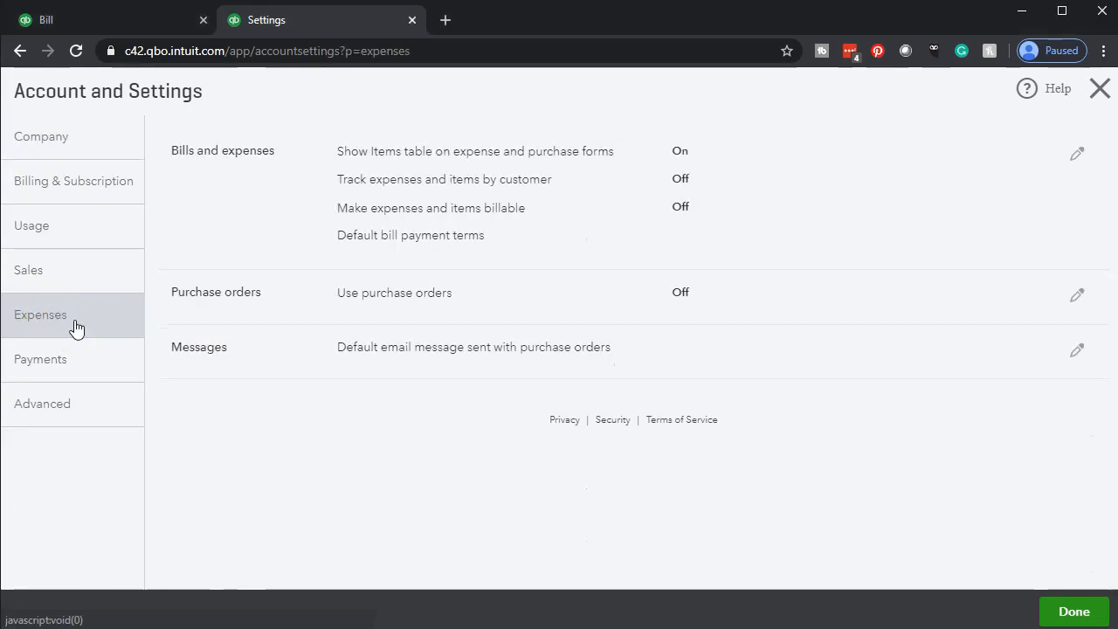
Step: Turn on Track expenses and items by customer in the Bills and expenses section and save it
left_click(1080, 161)
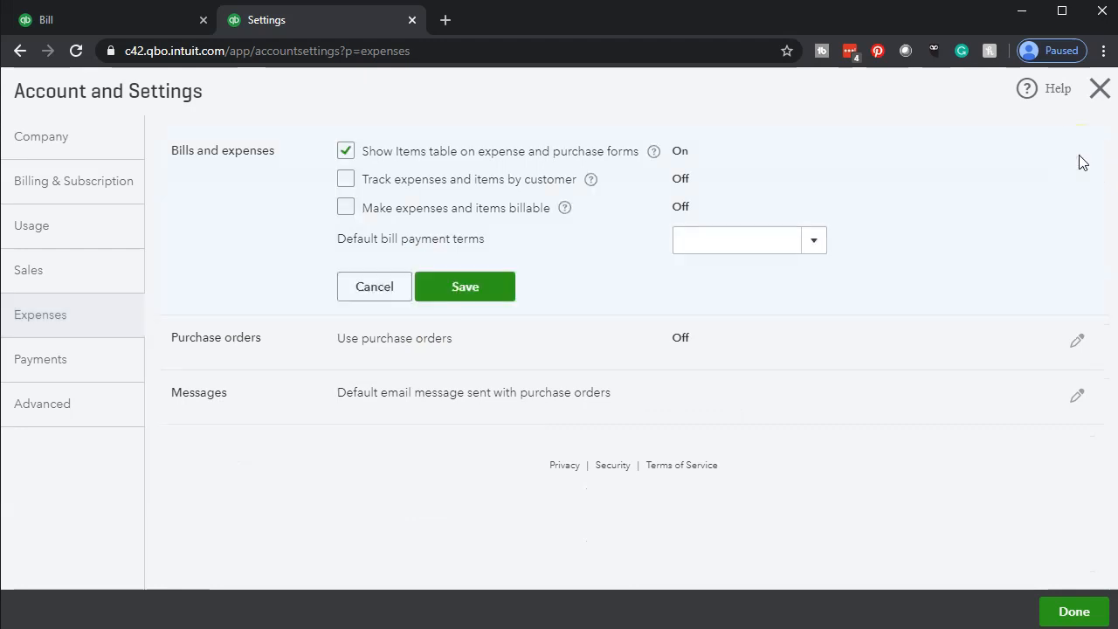
left_click(346, 185)
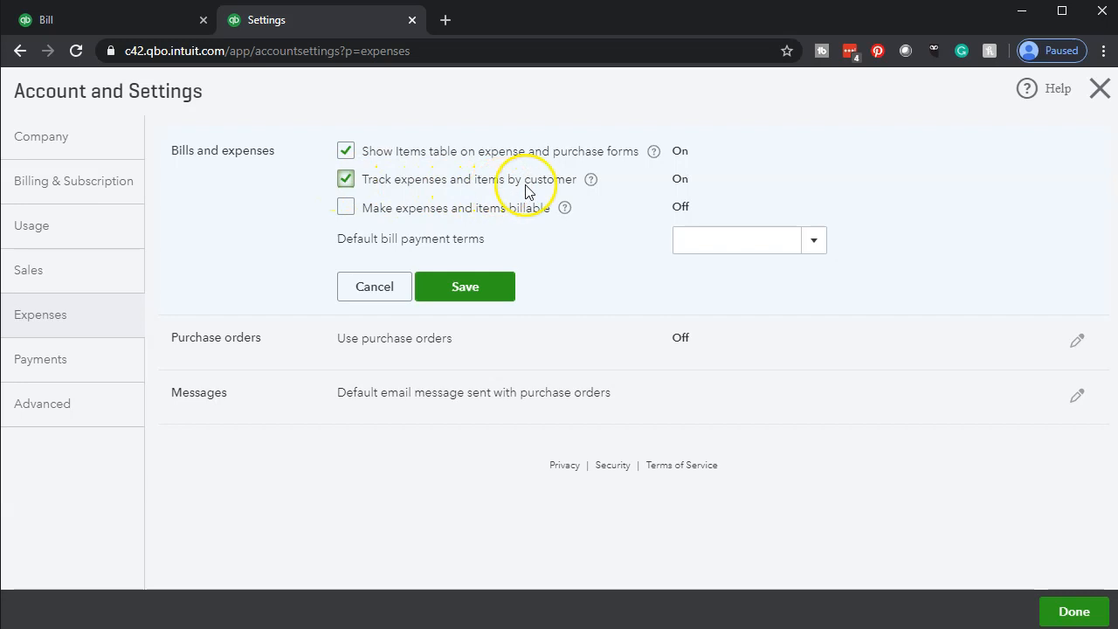
left_click(499, 287)
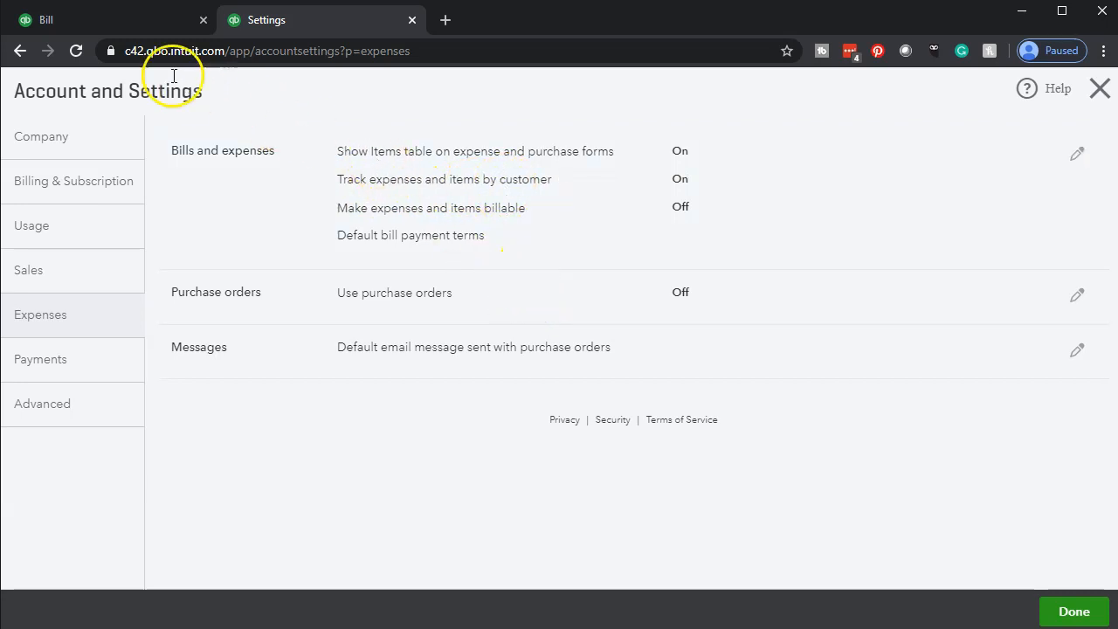
Step: Close the outdated blank bill and start a new one to check its Category details table for customer tracking
left_click(116, 27)
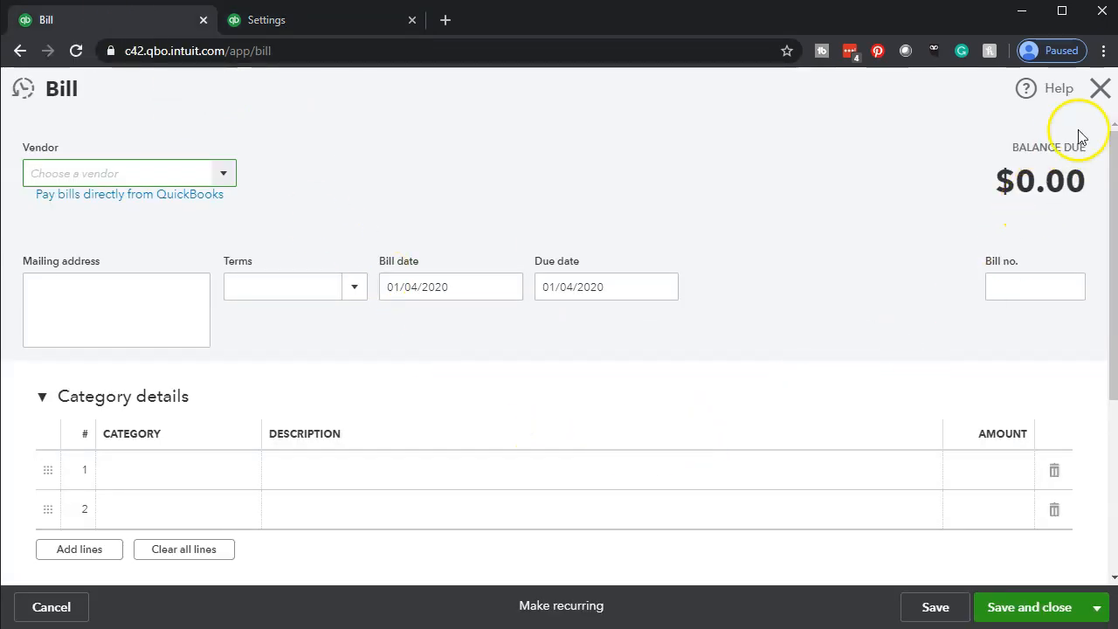
left_click(1100, 89)
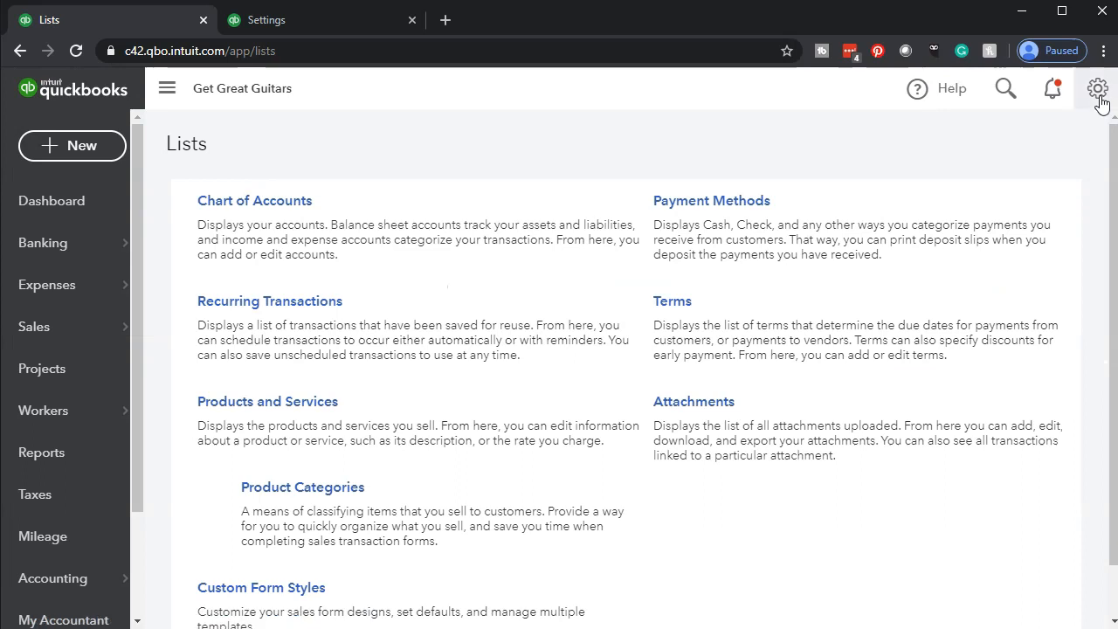
left_click(85, 147)
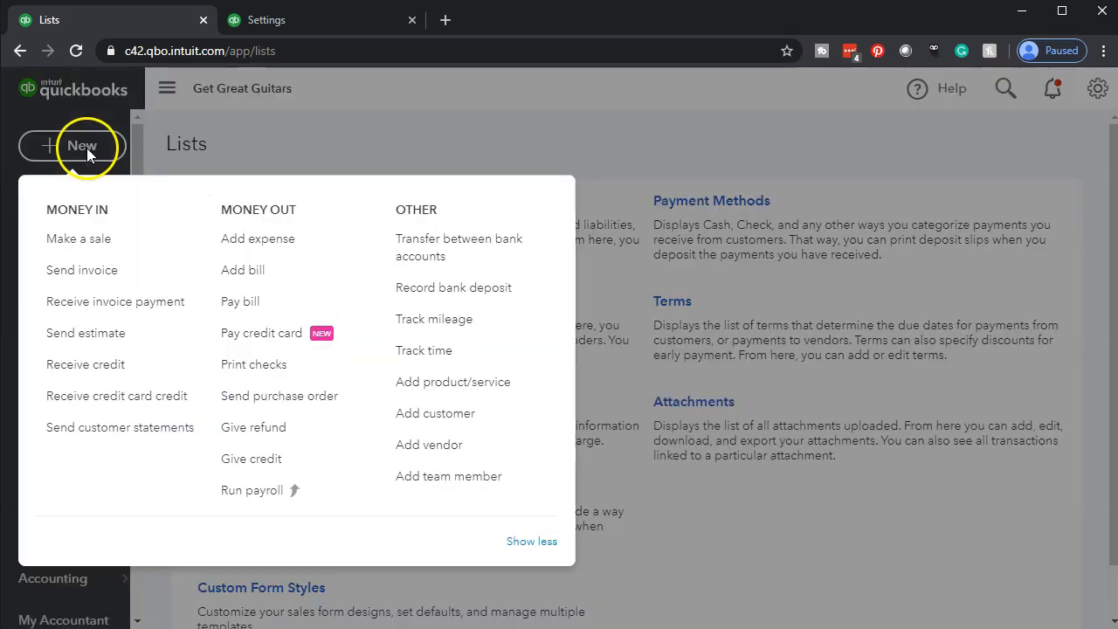
left_click(219, 289)
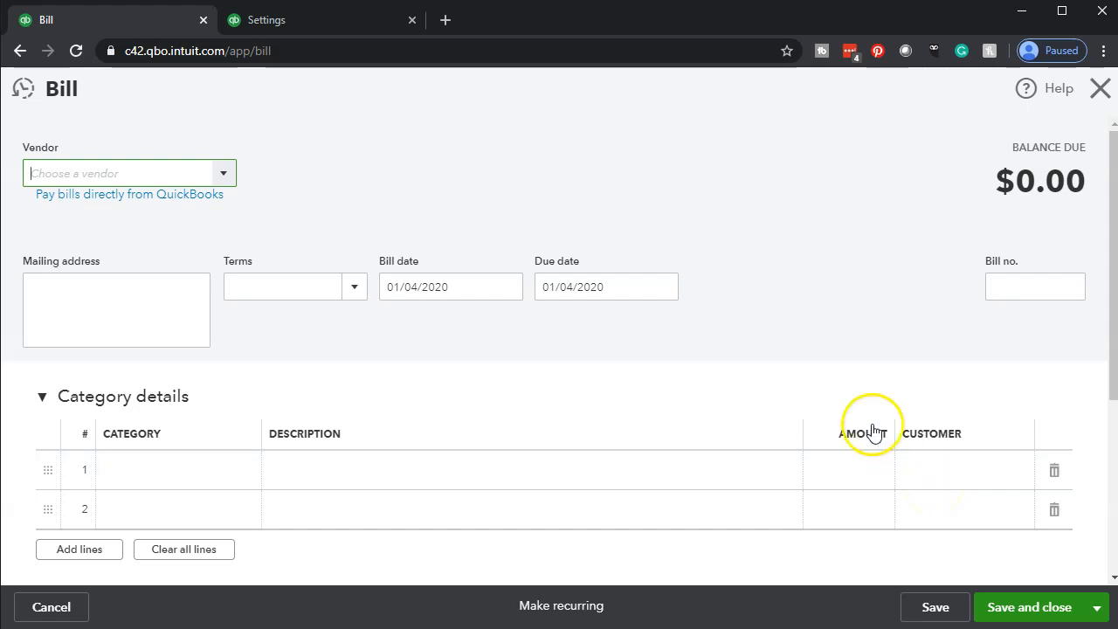
Step: Return to the Expenses settings, turn on Make expenses and items billable, and save the Bills and expenses section
left_click(346, 24)
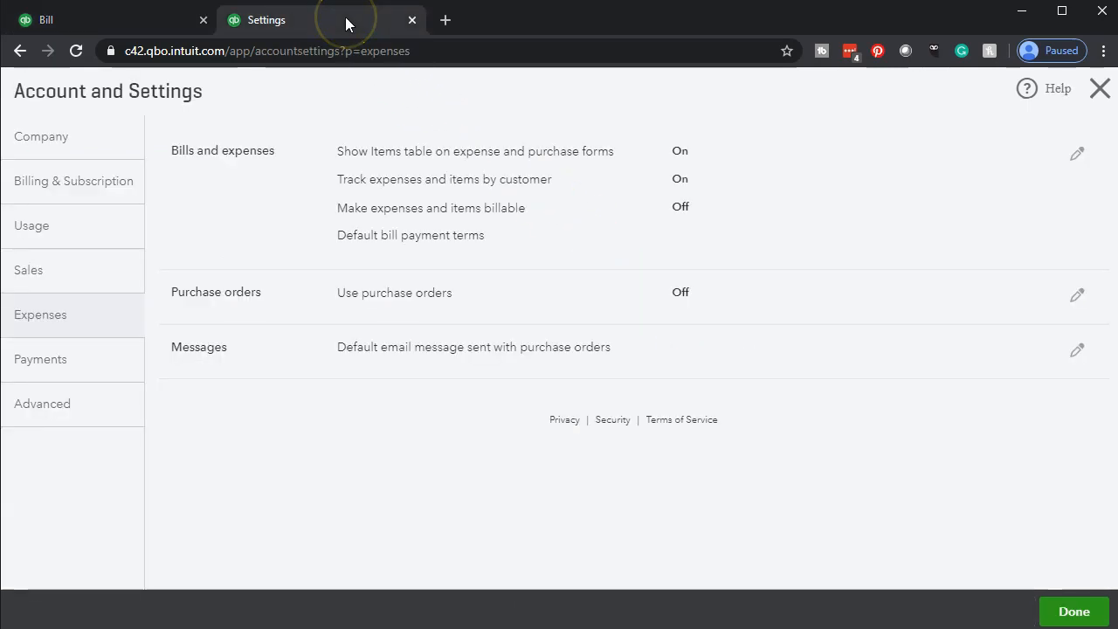
left_click(1080, 157)
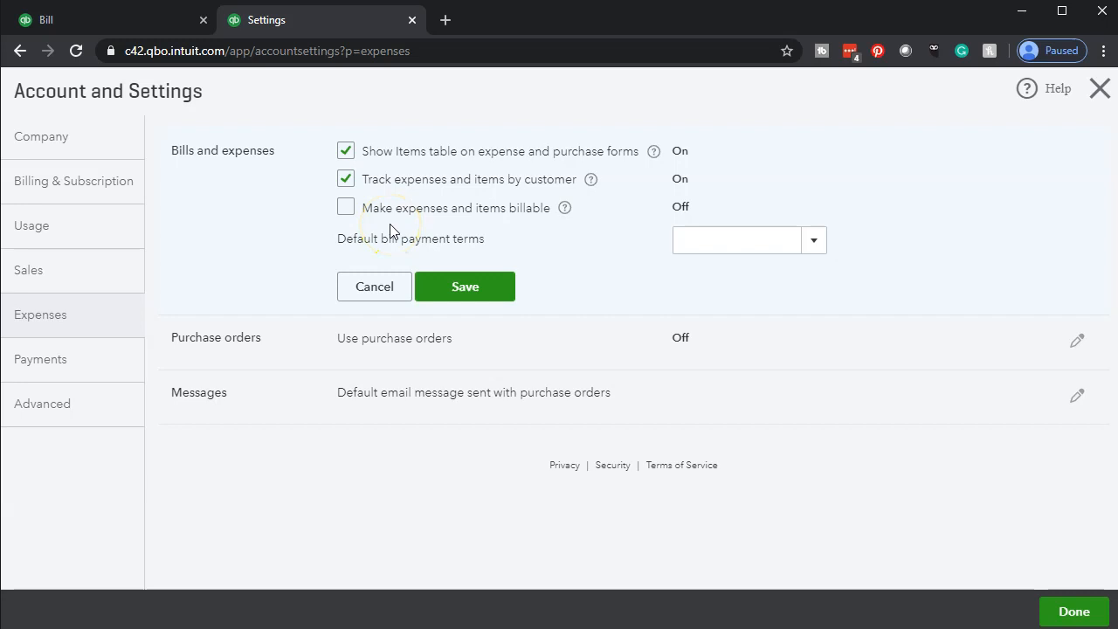
left_click(346, 208)
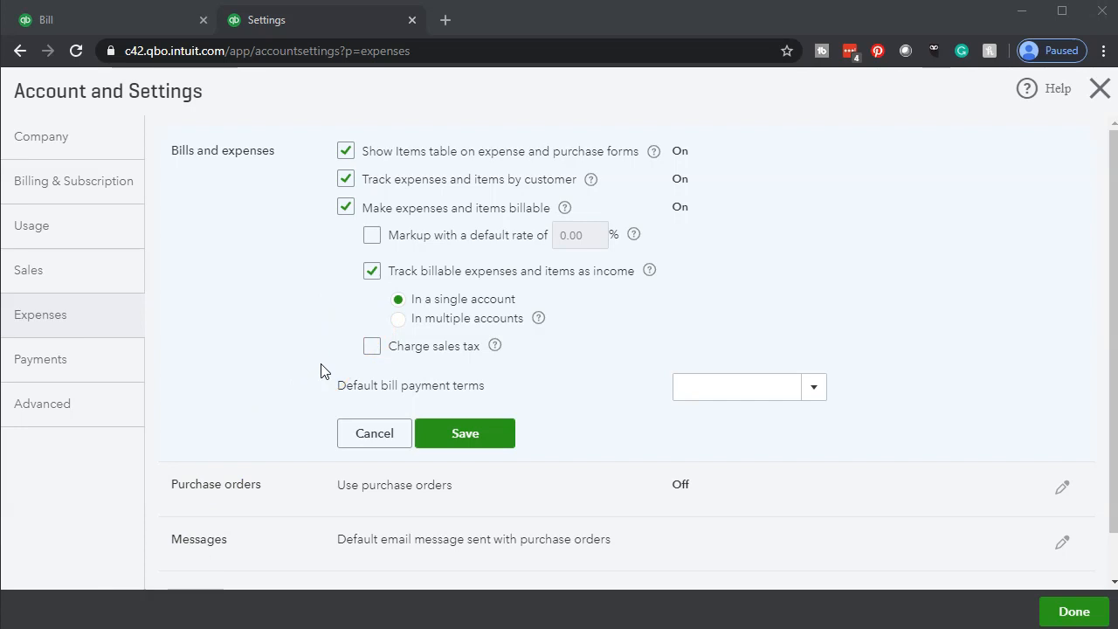
left_click(494, 442)
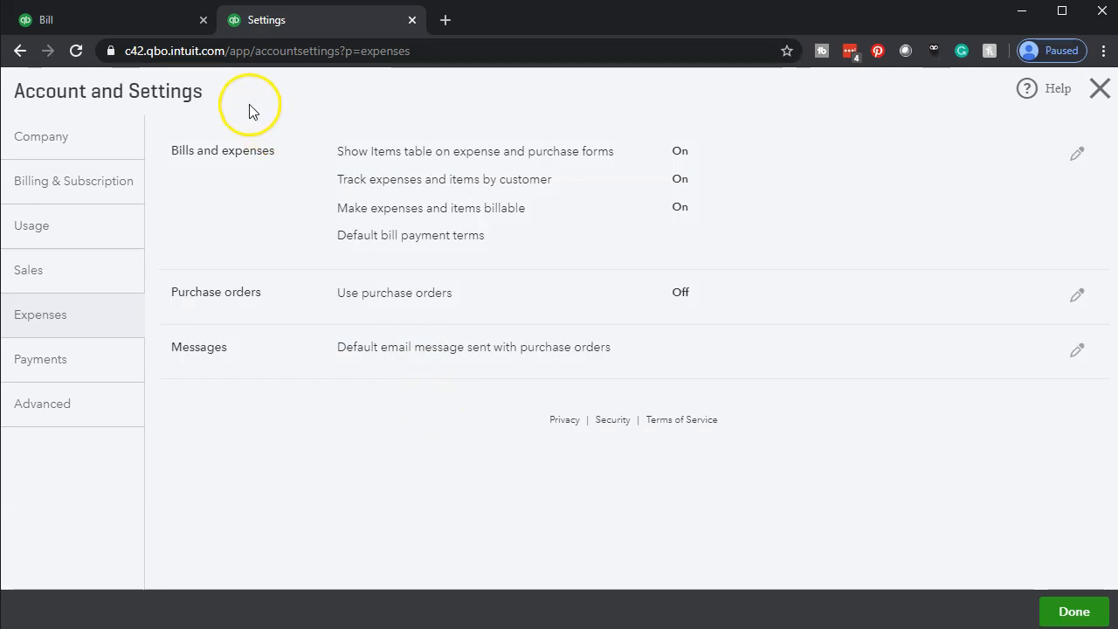
Step: Reload the blank bill form by closing and recreating it, check the Category details table for billable tracking, and close the form
left_click(131, 22)
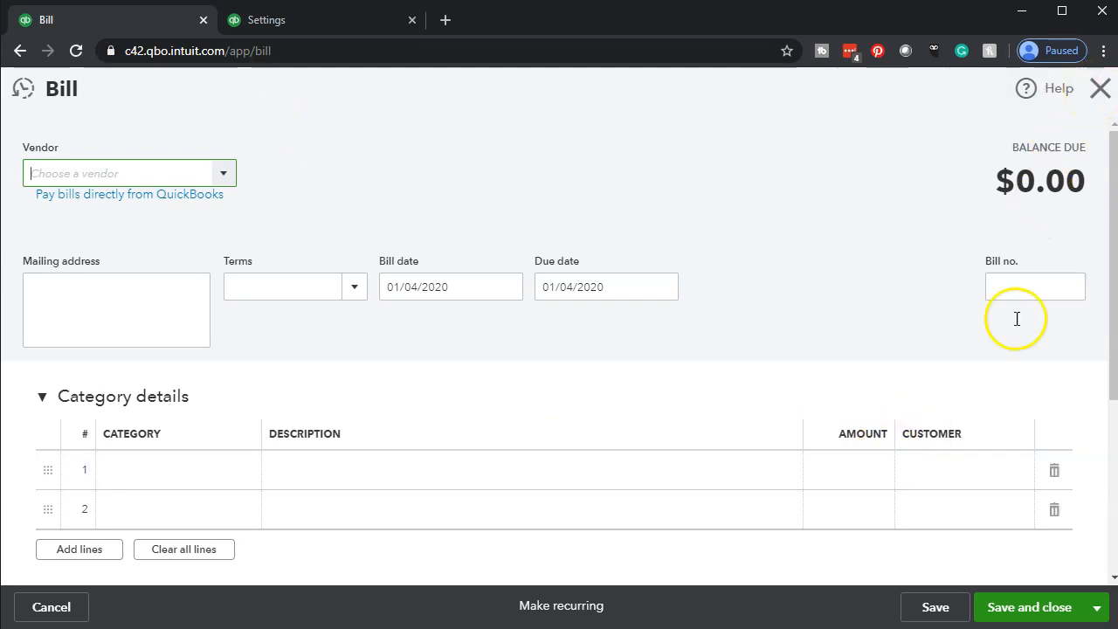
left_click(1100, 89)
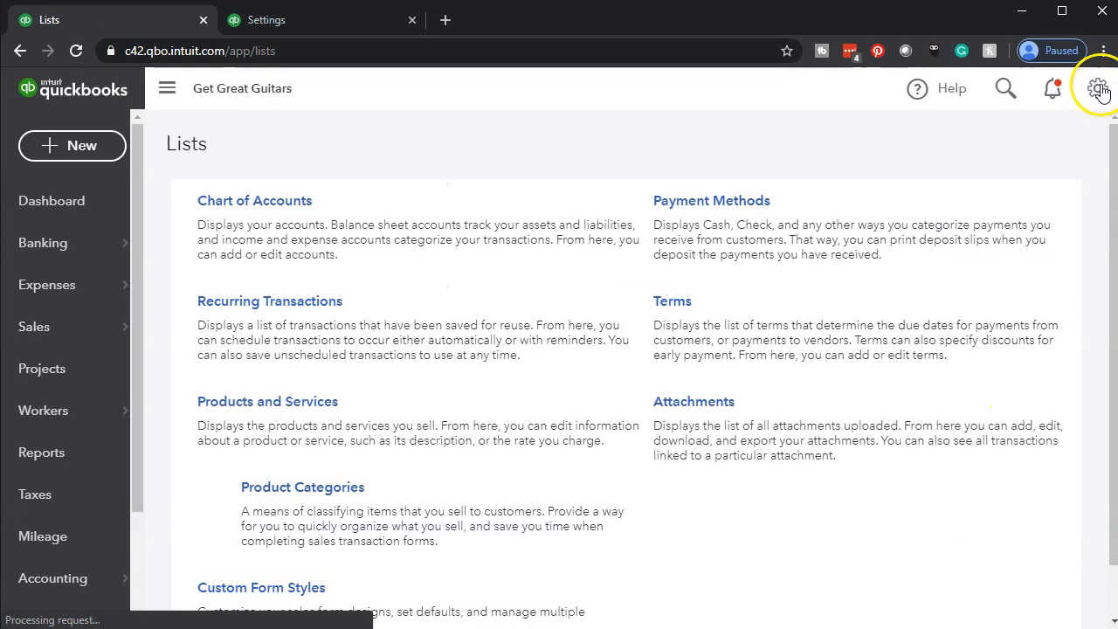
left_click(81, 154)
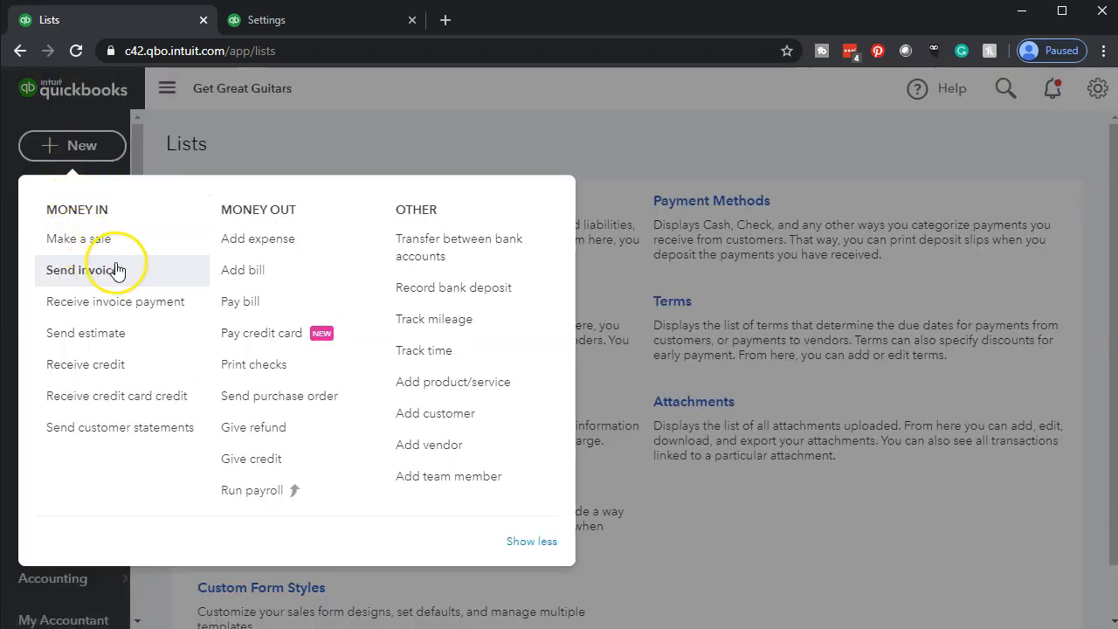
left_click(237, 270)
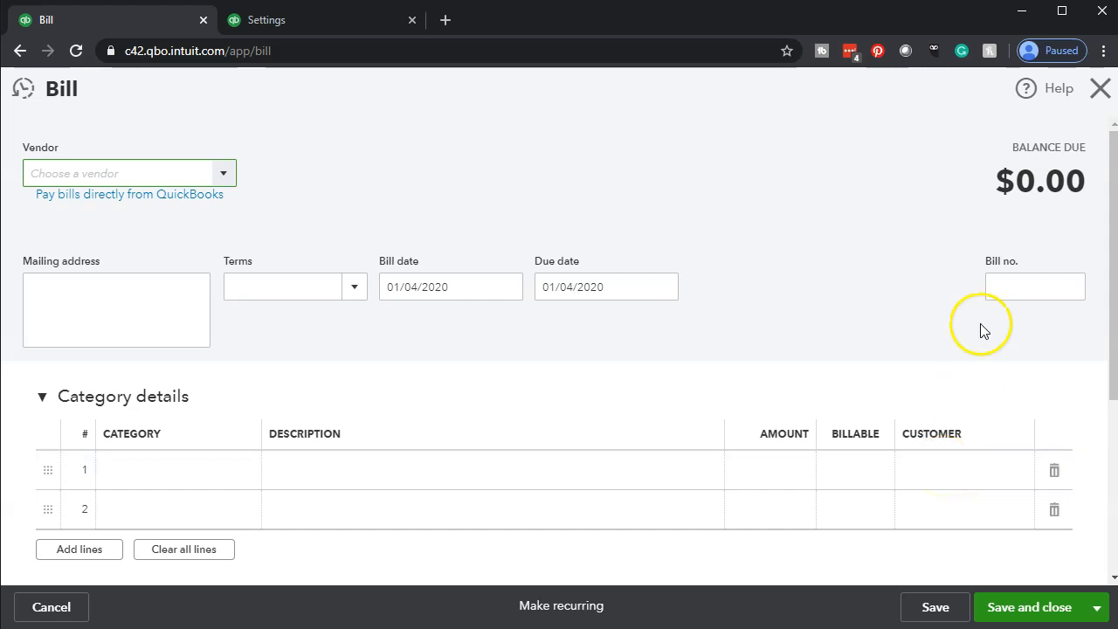
left_click(1096, 92)
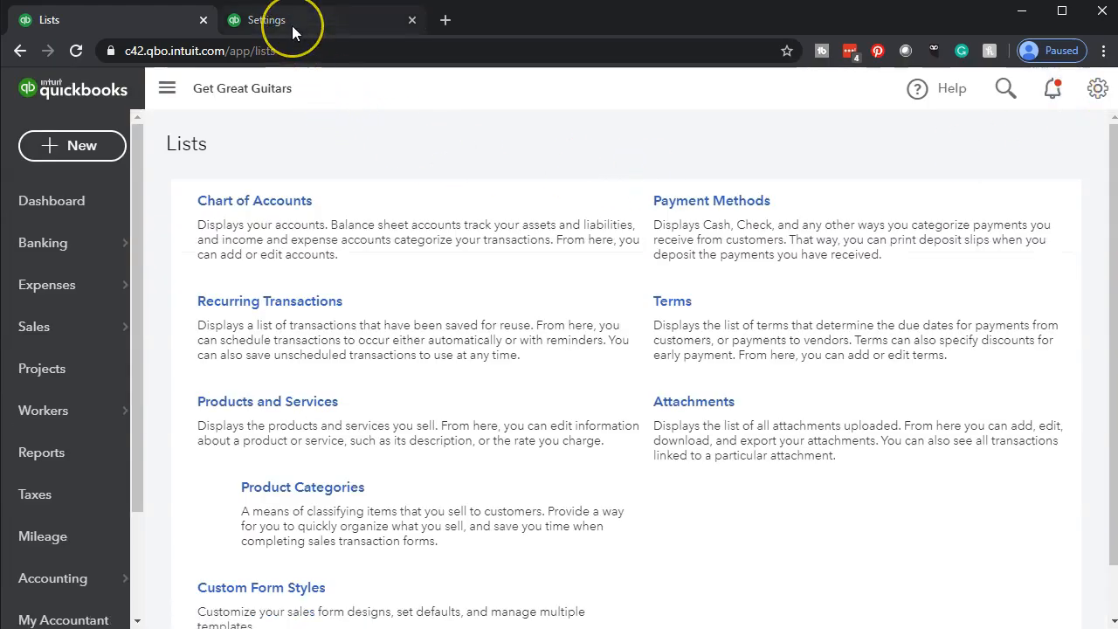
Step: Turn on Use purchase orders in the Expenses settings, look over its custom field and default message options, and save the section
left_click(293, 27)
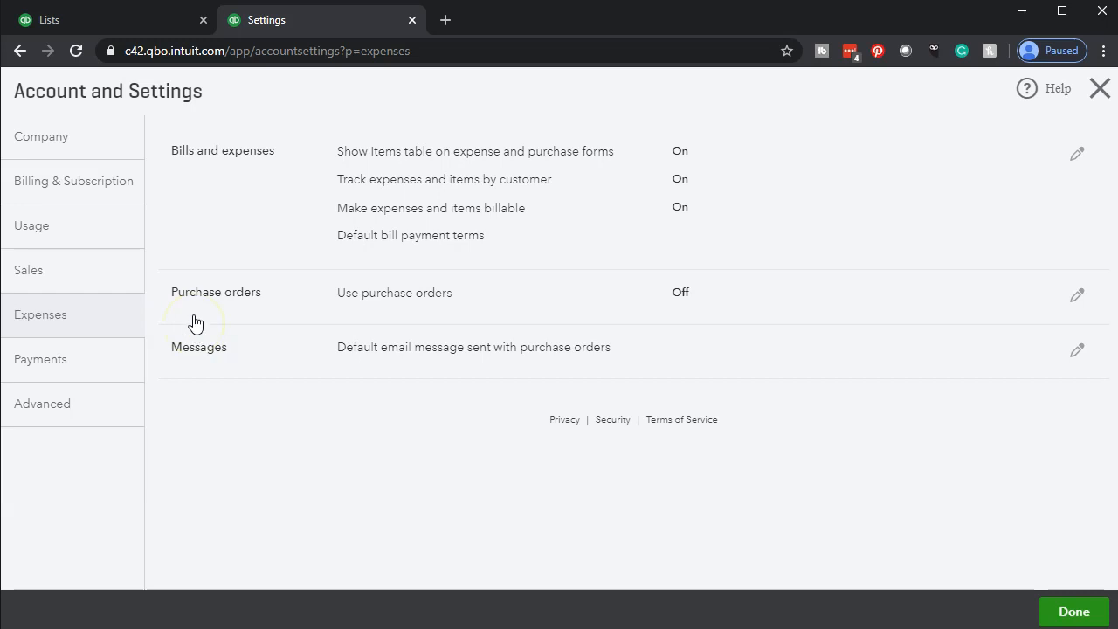
left_click(1077, 296)
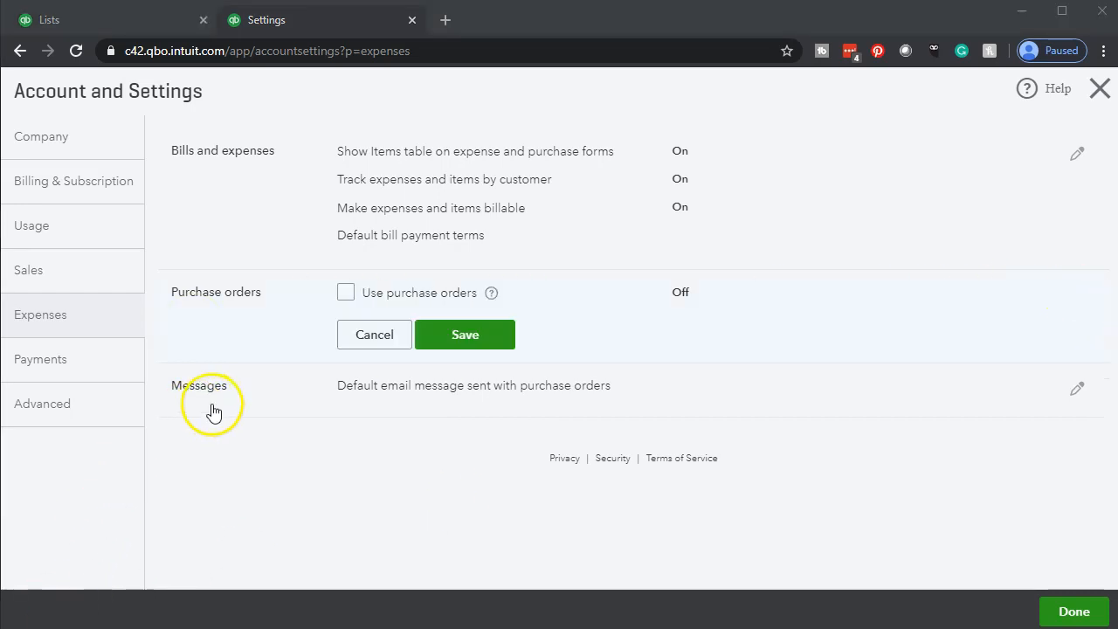
left_click(346, 292)
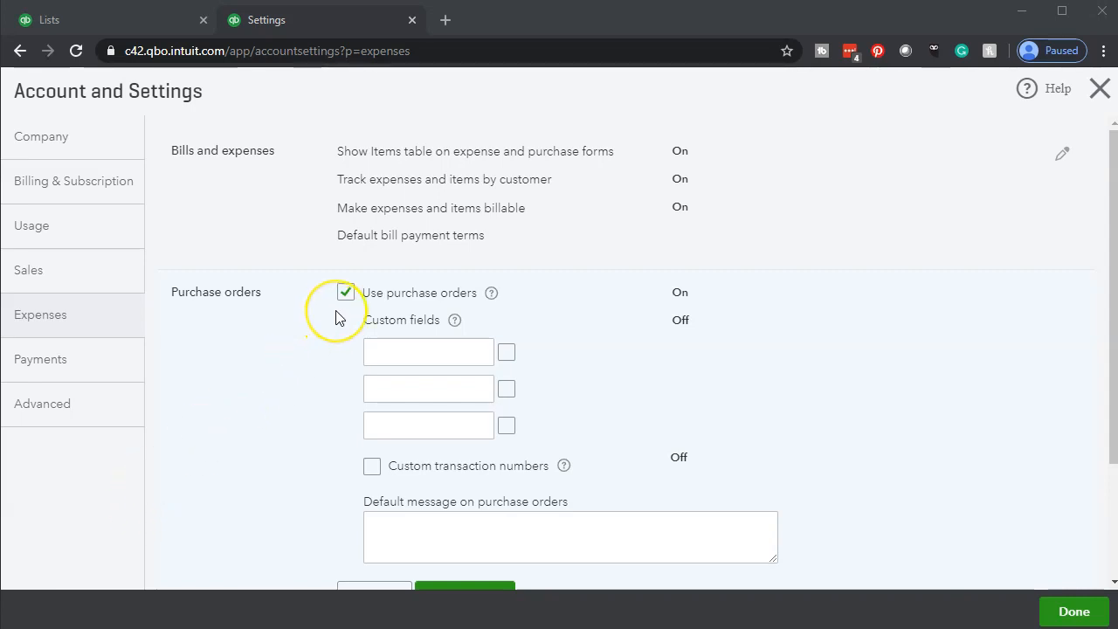
scroll(338, 317, "down", 1)
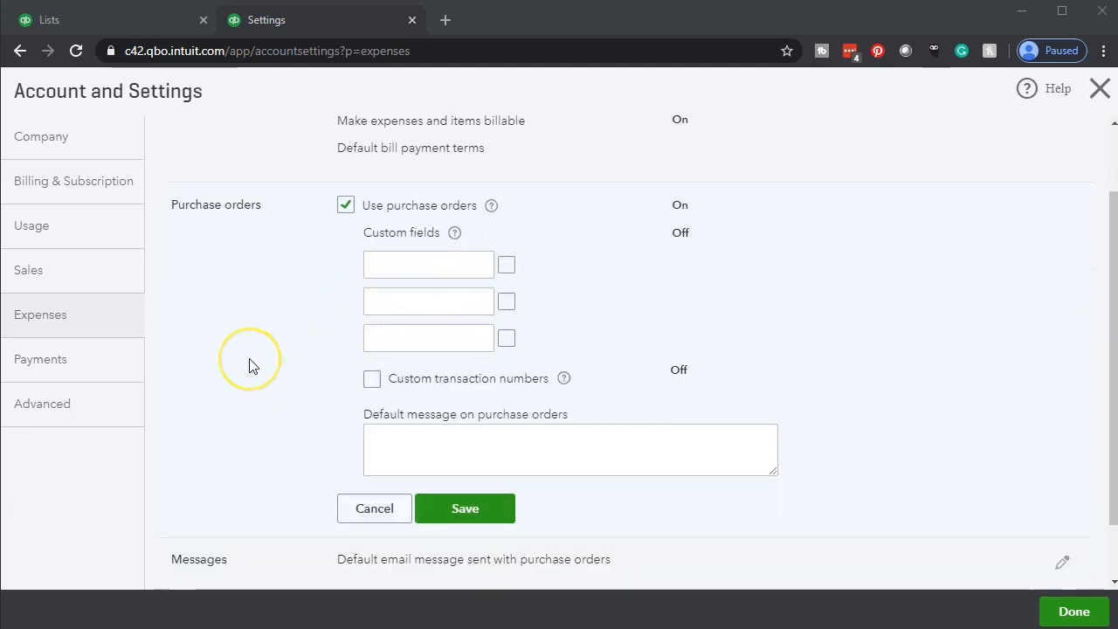
scroll(249, 365, "down", 1)
left_click(467, 451)
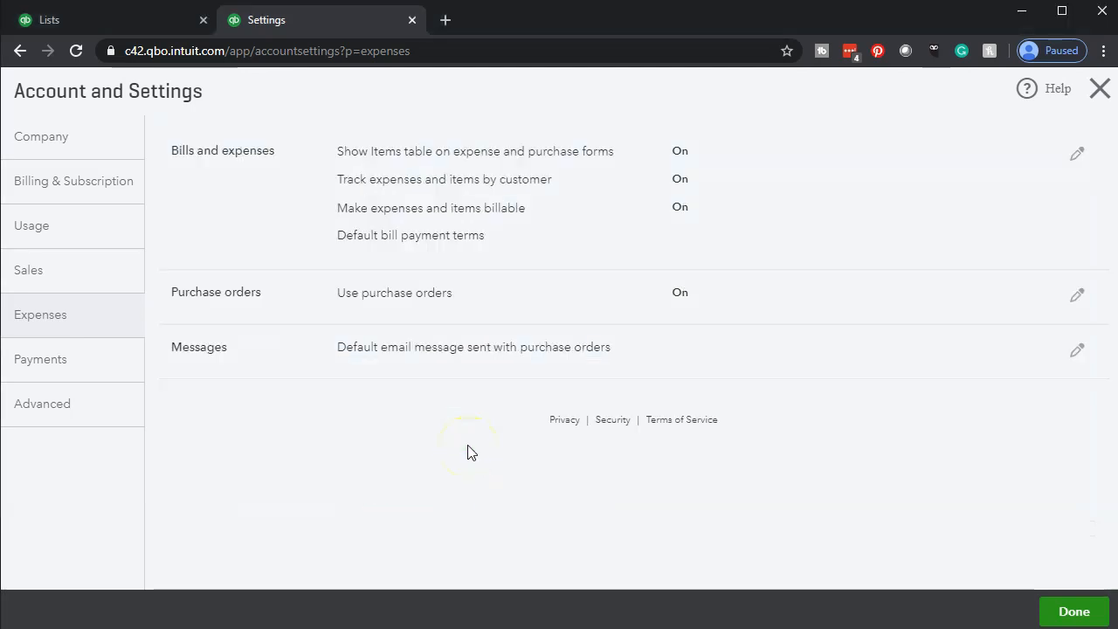
Step: Review the default purchase order email's greeting, subject line and message text, and save the Messages section
left_click(1077, 353)
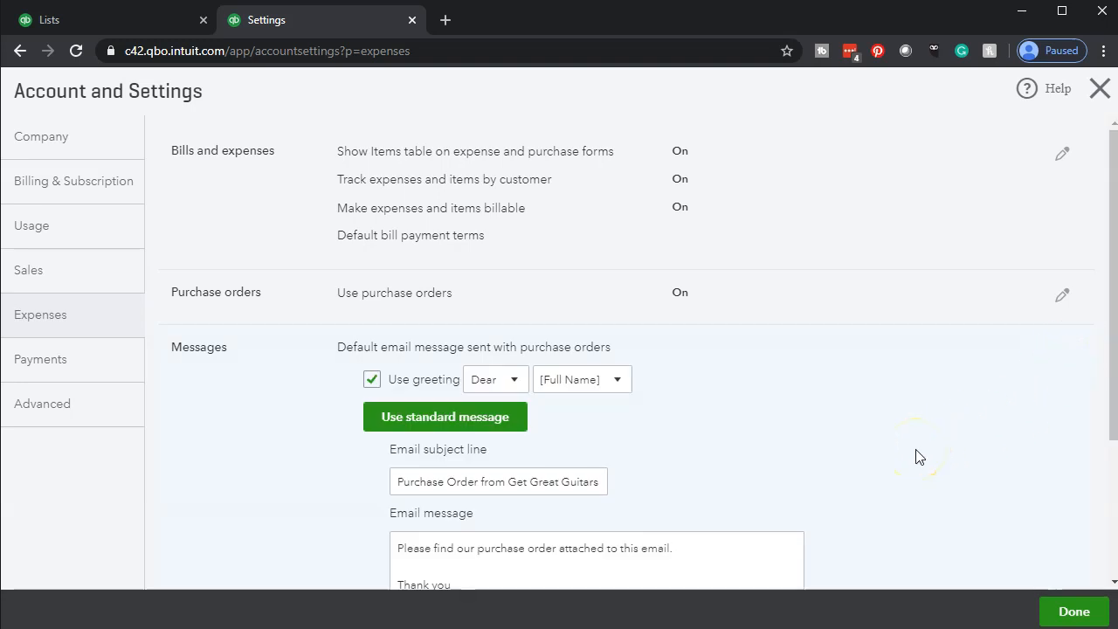
scroll(919, 457, "down", 1)
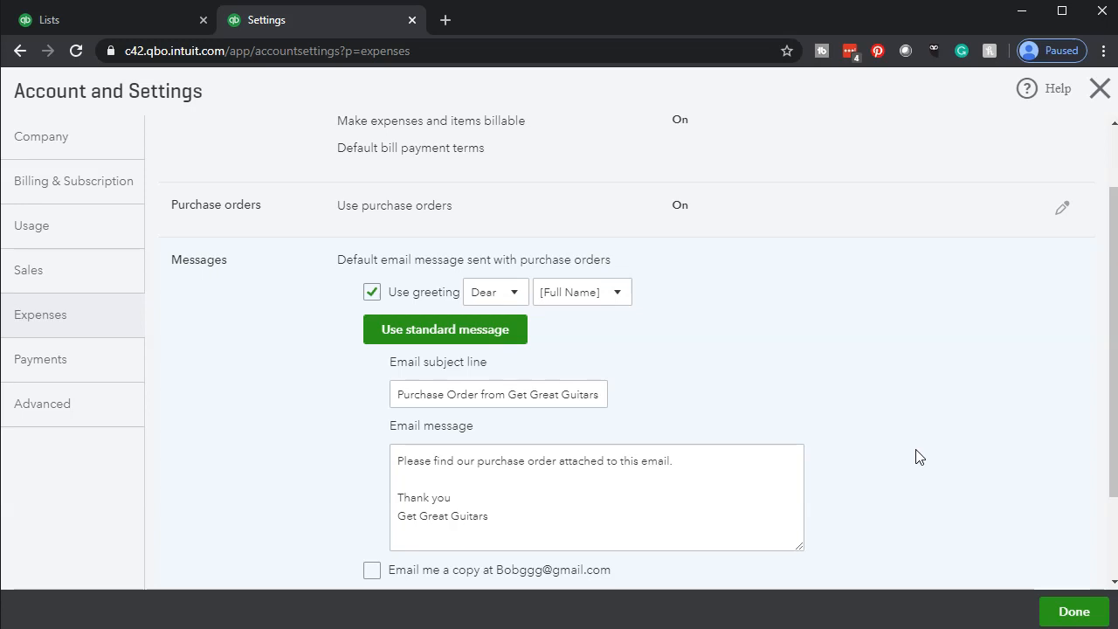
scroll(919, 456, "down", 1)
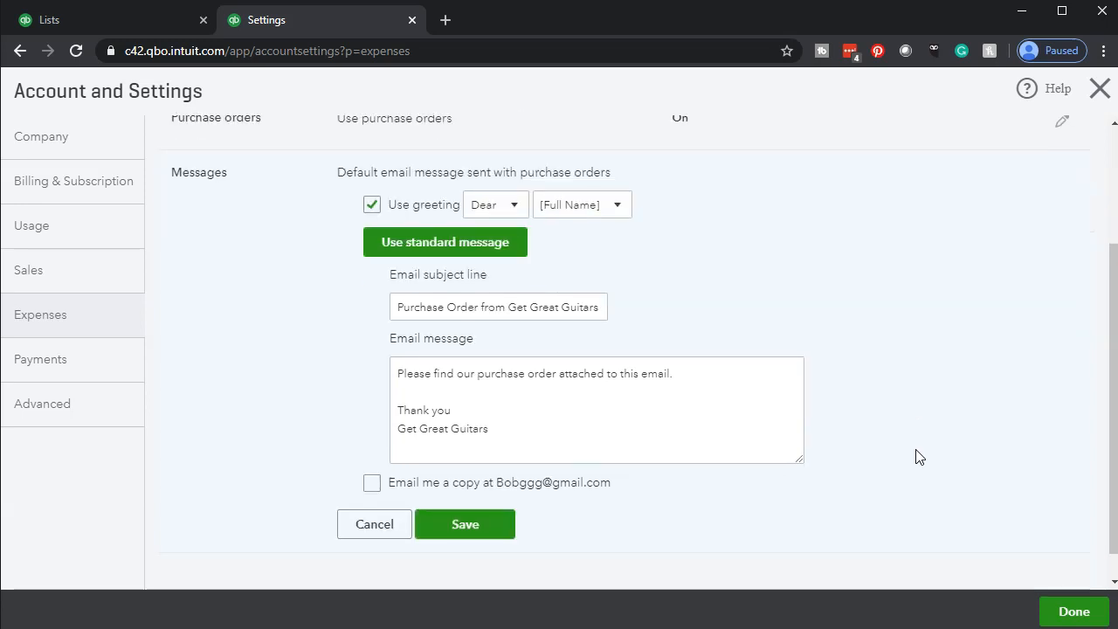
left_click(509, 532)
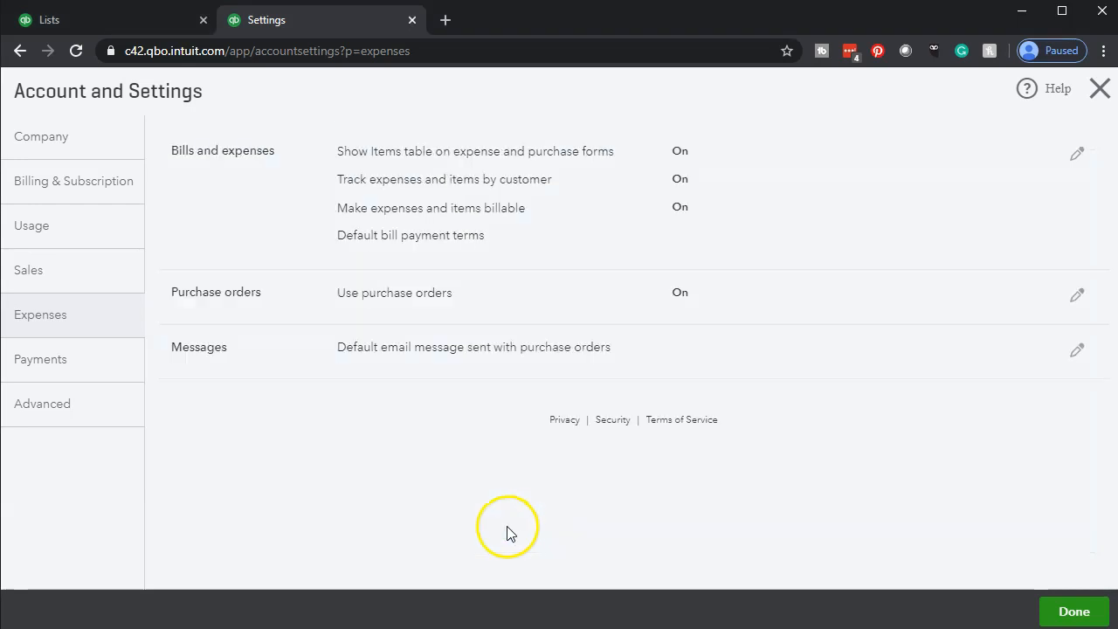
Step: Look over the QuickBooks Payments and Existing account options in the Payments settings and move on to the Advanced settings
left_click(100, 375)
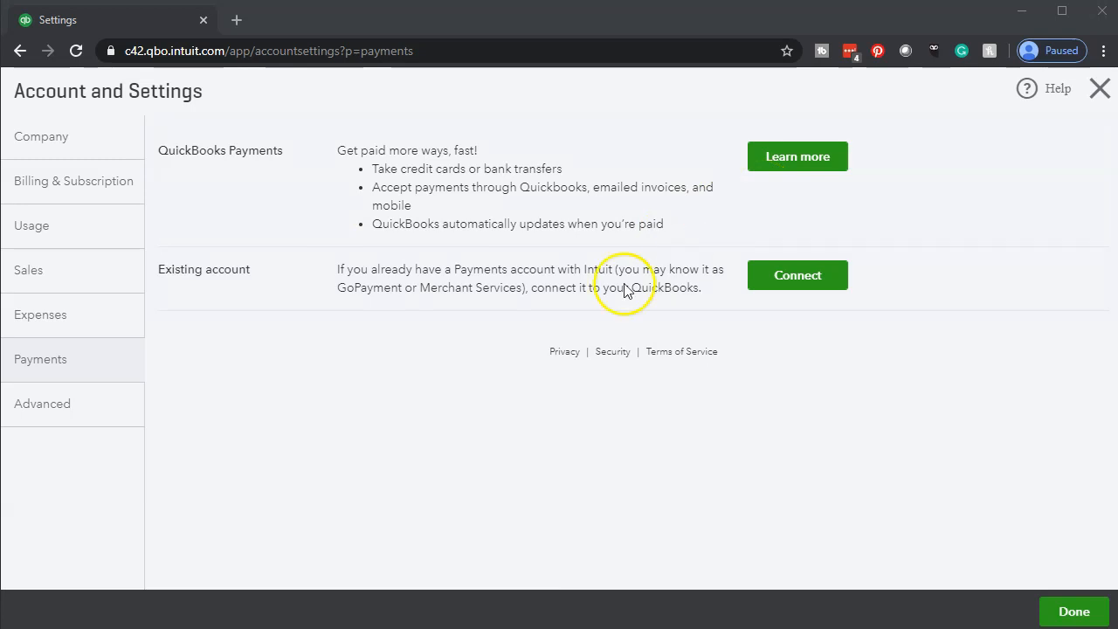
left_click(103, 425)
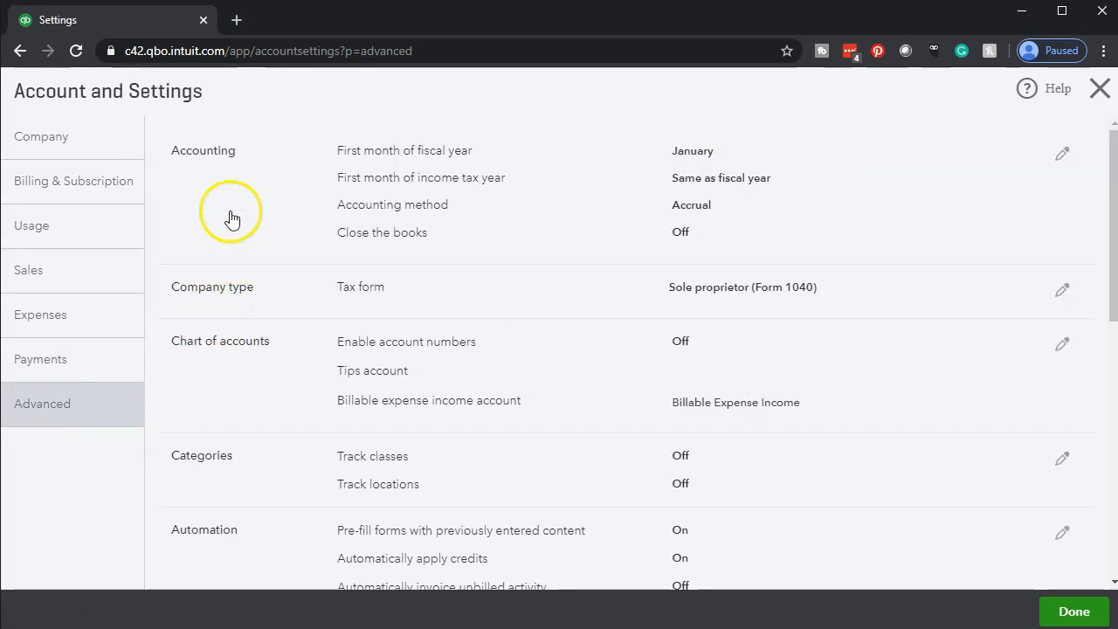
Step: Open the Accounting section for editing and review the accounting method choices and the explanation of Close the books
left_click(1063, 159)
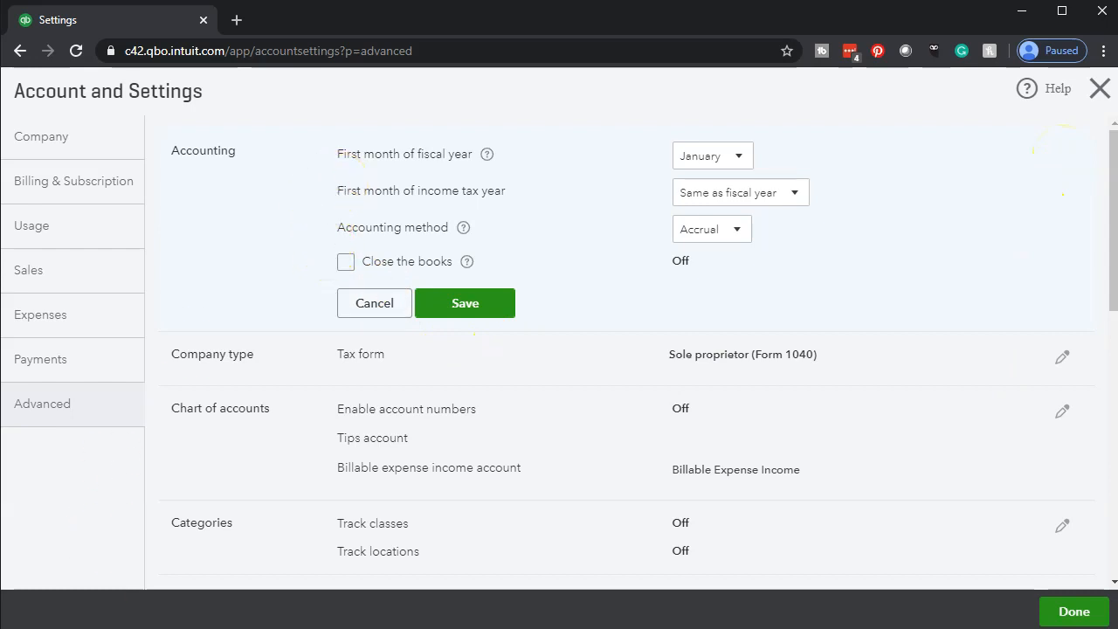
key("ctrl+plus")
key("ctrl+plus")
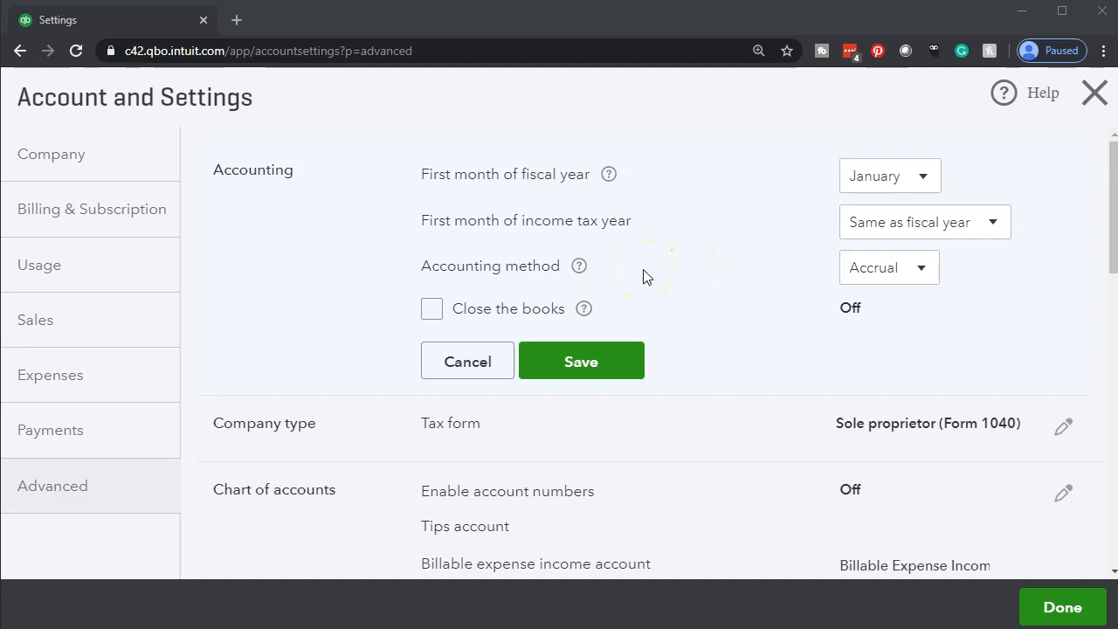
left_click(922, 272)
left_click(923, 274)
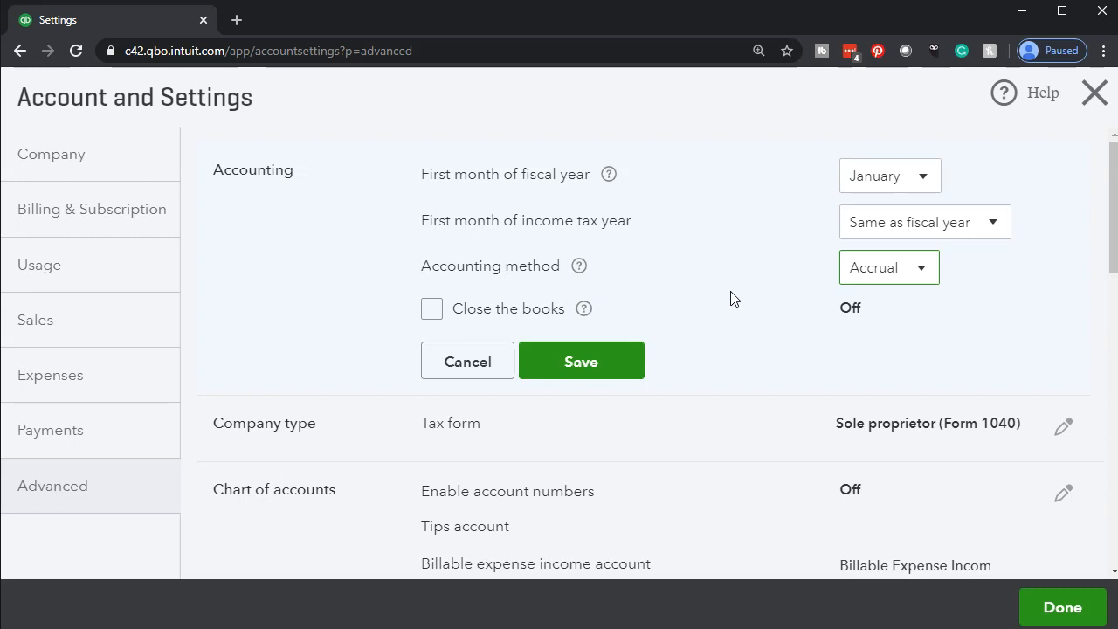
scroll(732, 299, "down", 1)
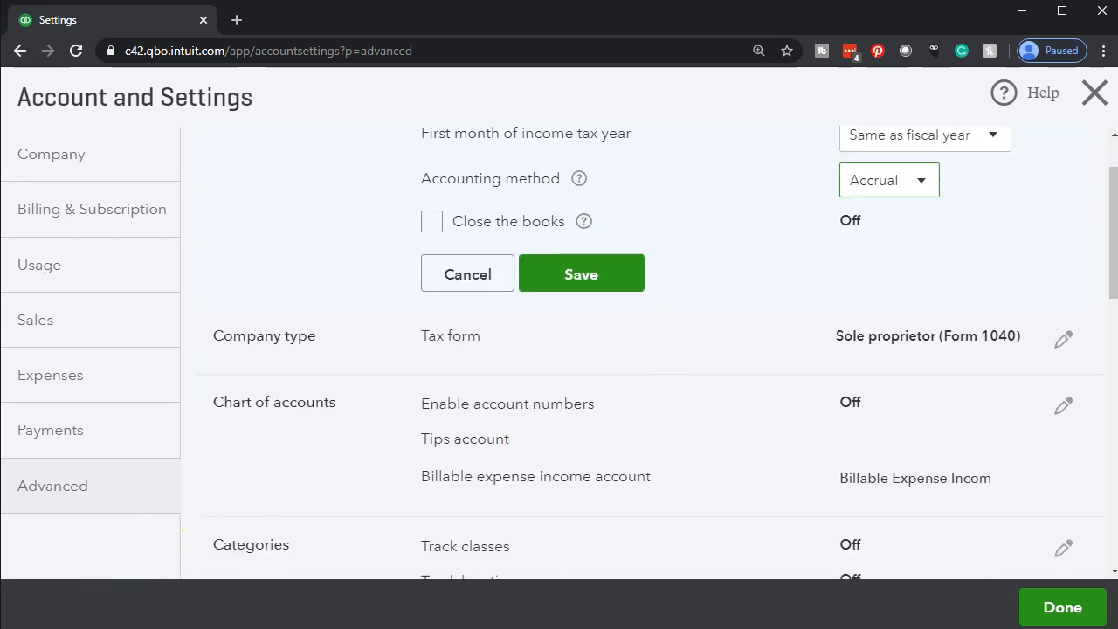
left_click(585, 223)
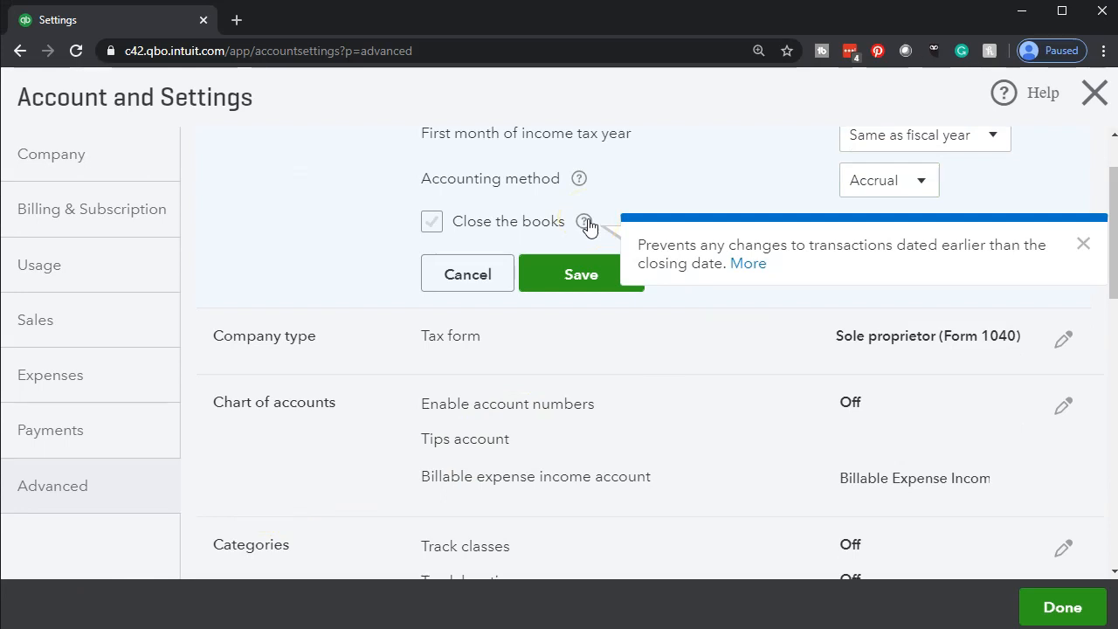
left_click(320, 246)
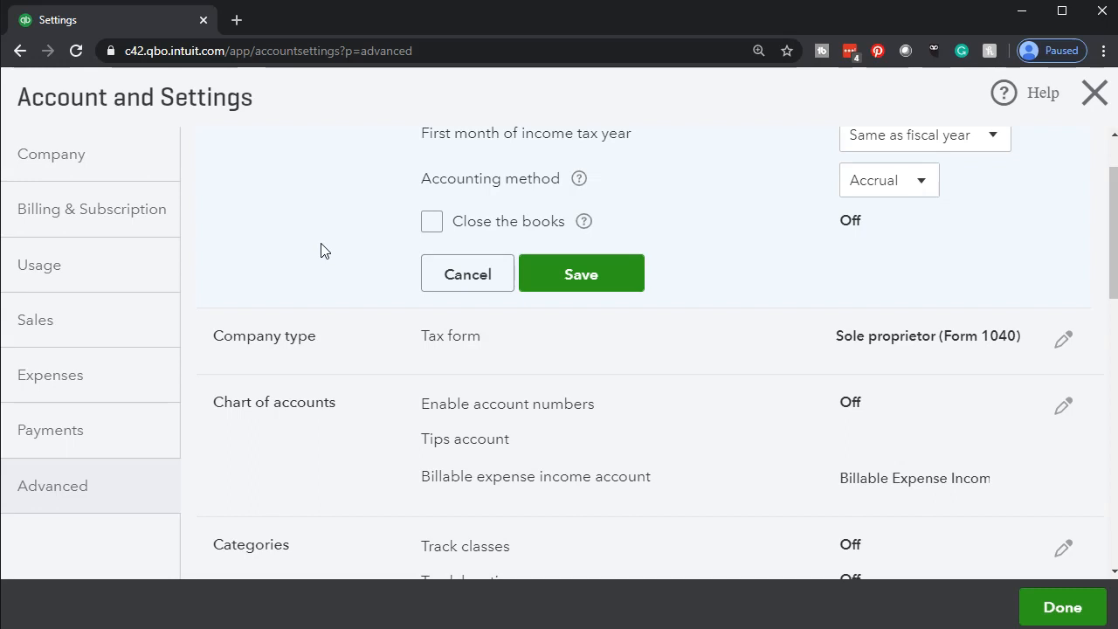
Step: Review the Tax form choice in the Company type section and save that section
scroll(321, 251, "down", 1)
left_click(330, 339)
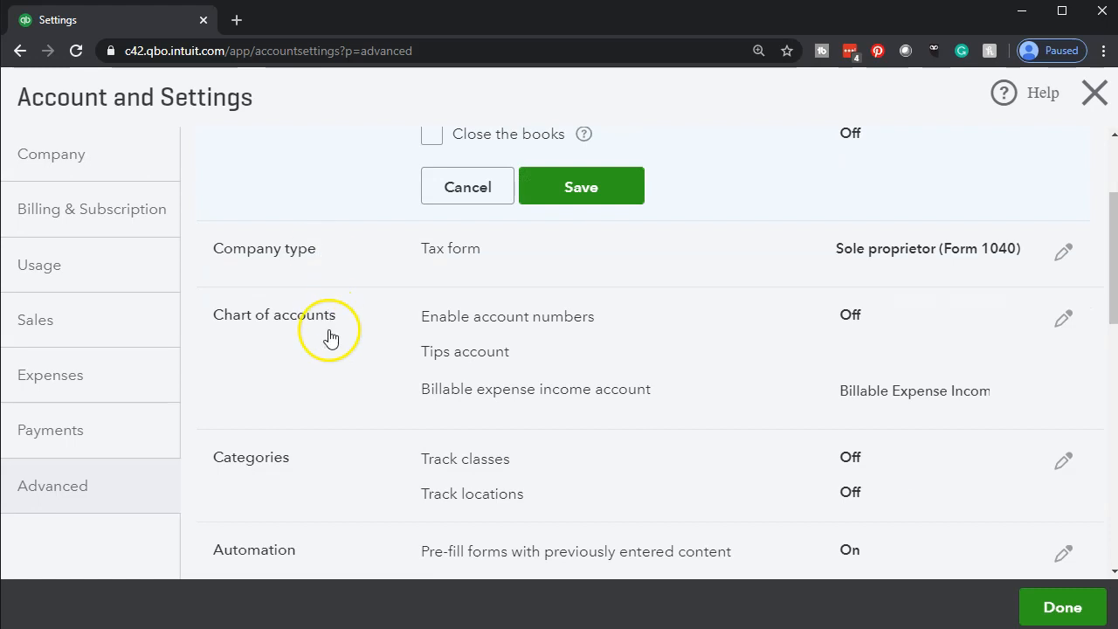
left_click(1066, 253)
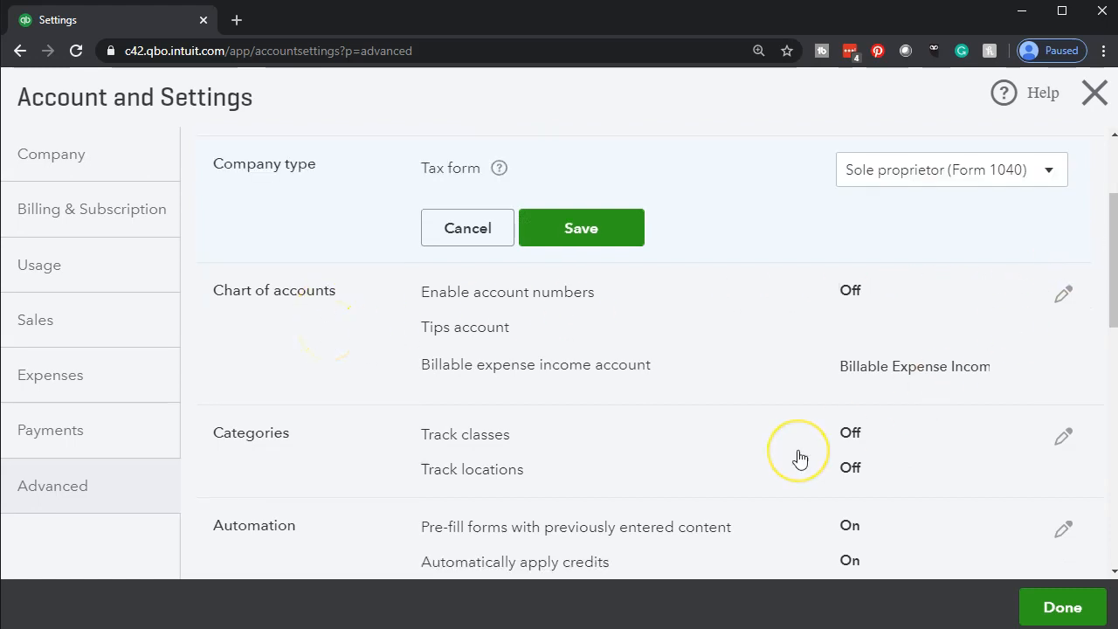
scroll(798, 457, "up", 1)
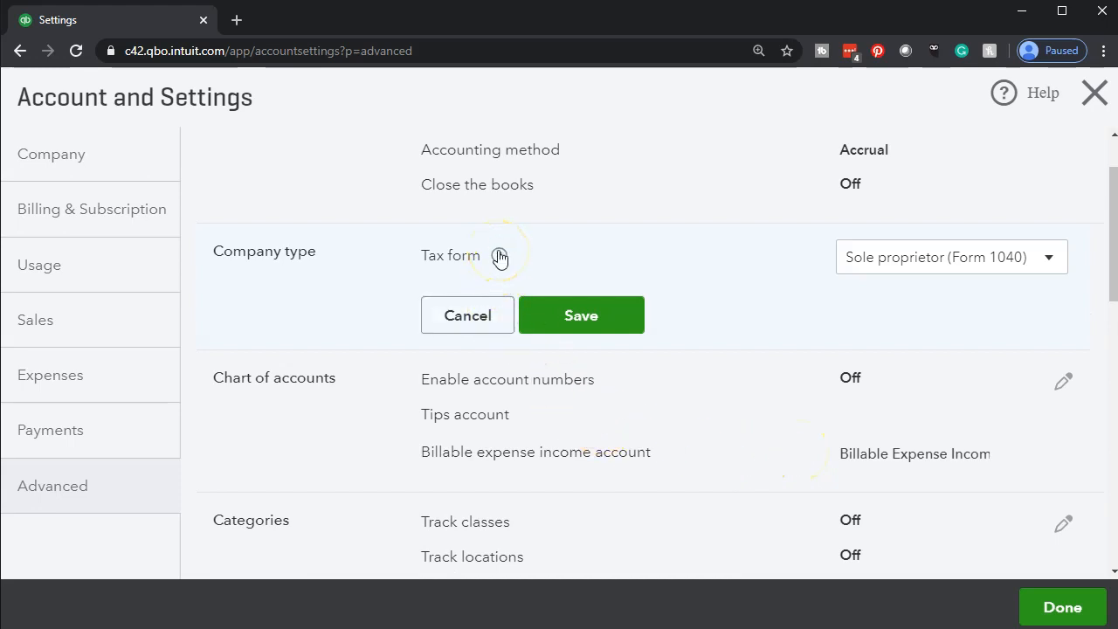
left_click(591, 325)
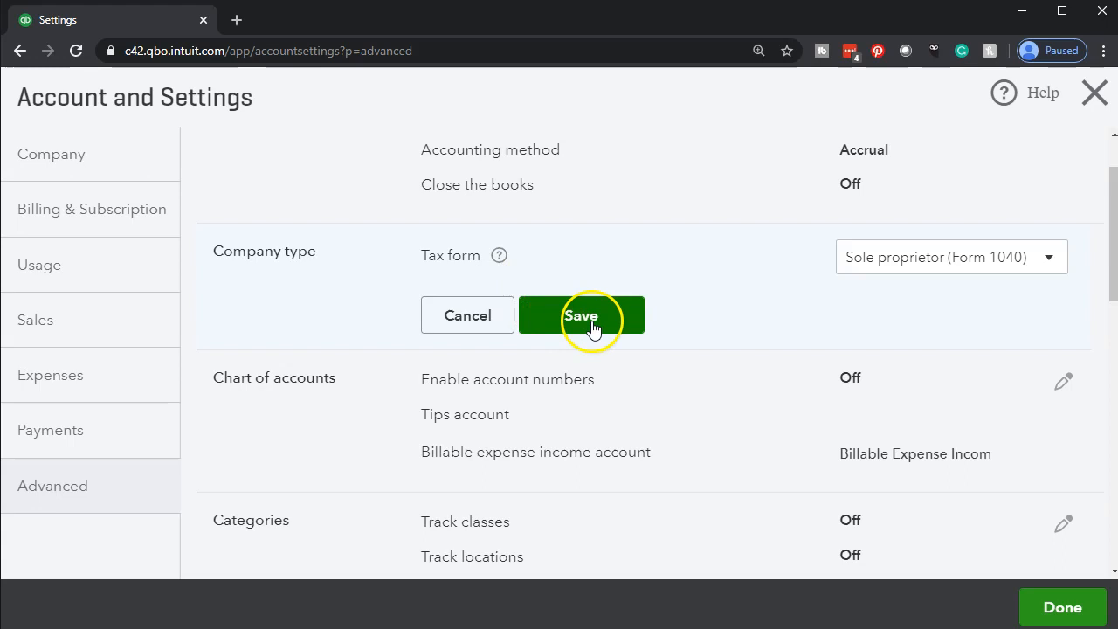
Step: Review the account numbers, tips account and billable expense income account options under Chart of accounts, and save the section
scroll(367, 380, "down", 1)
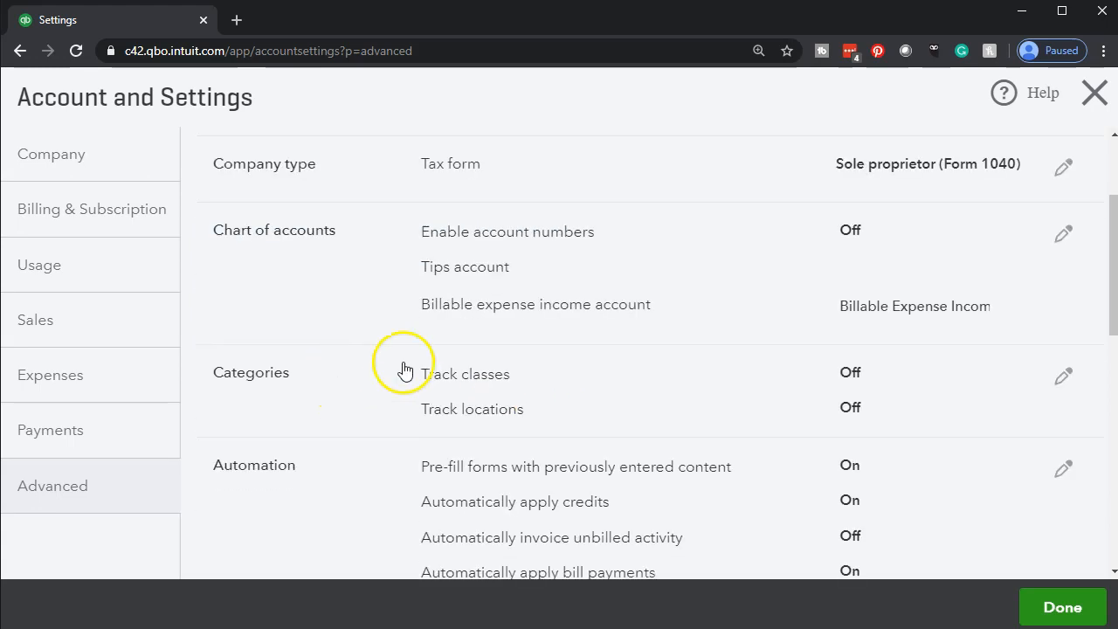
left_click(1065, 235)
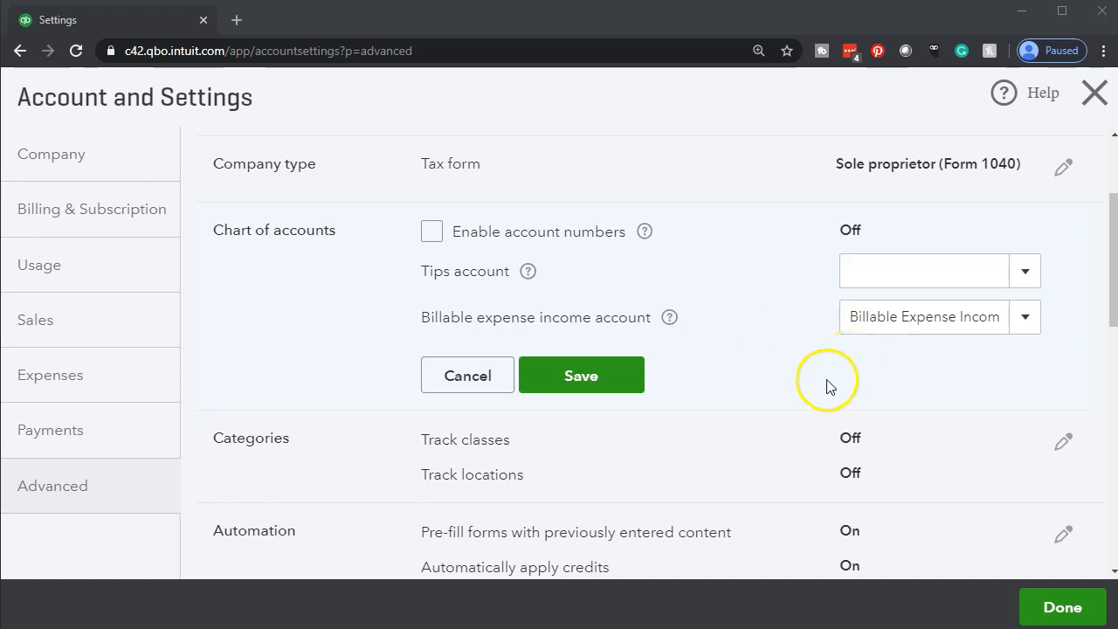
left_click(637, 385)
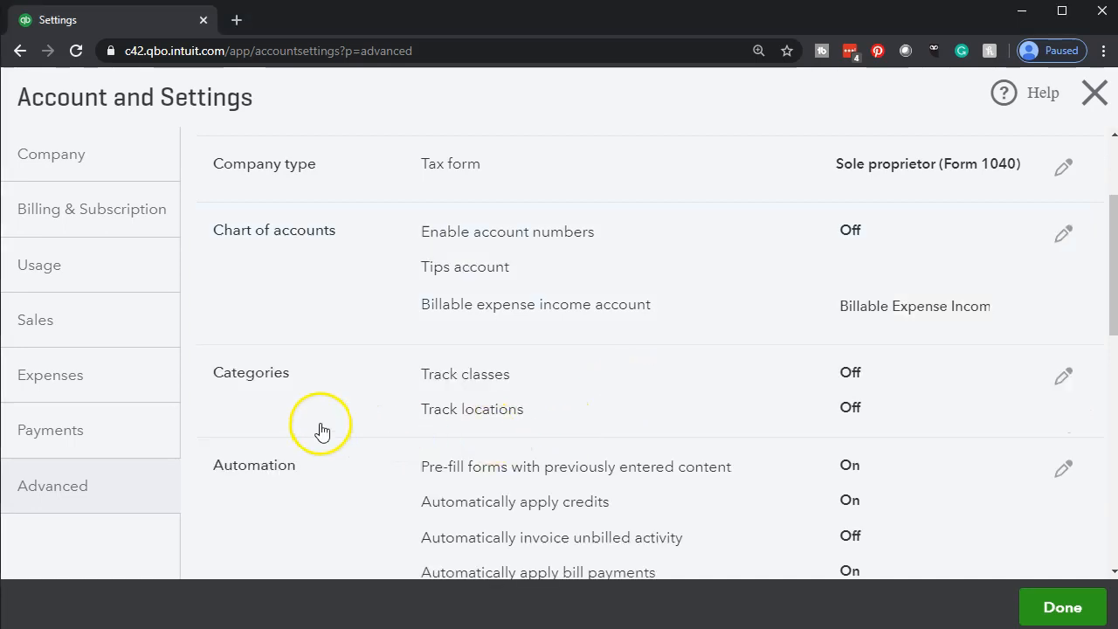
Step: Read the explanations of Track classes and Track locations in the Categories section and save it with both options off
left_click(1065, 385)
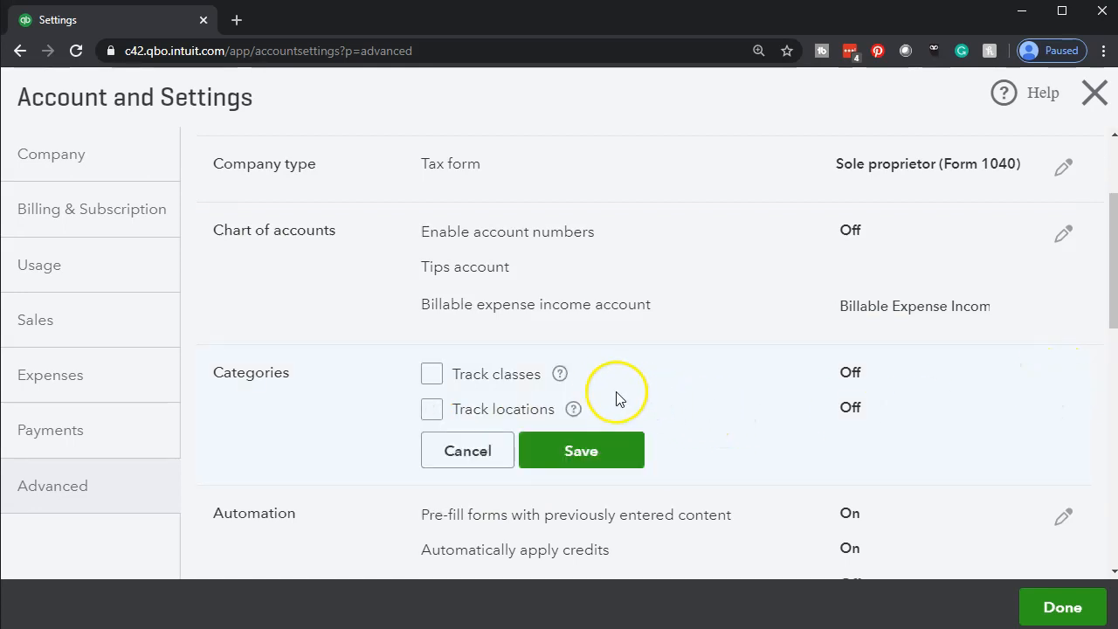
left_click(557, 376)
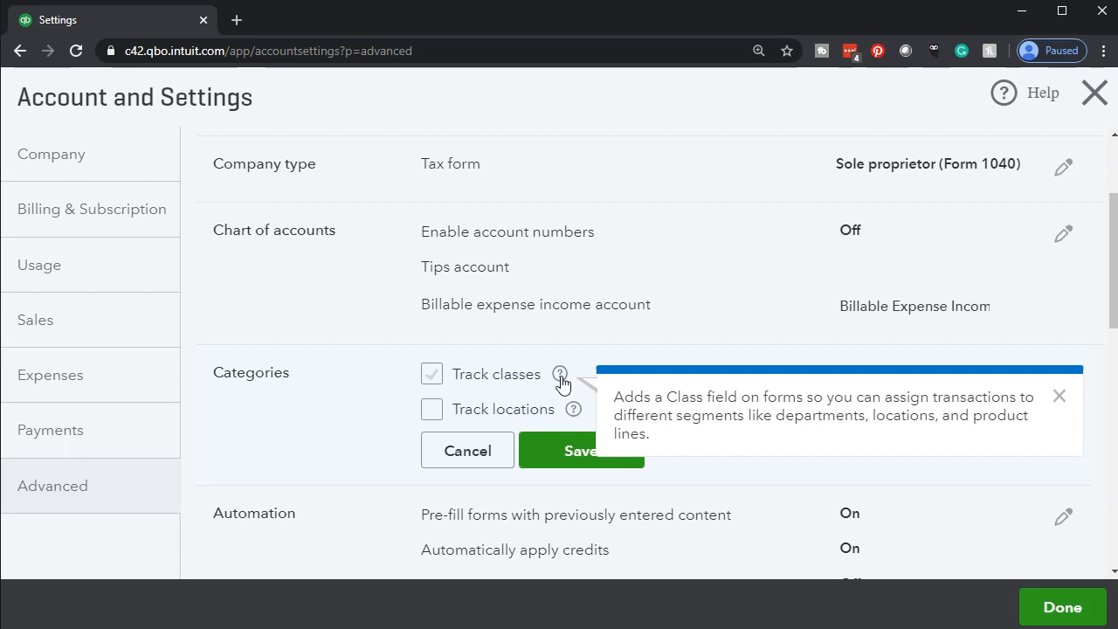
scroll(290, 487, "down", 1)
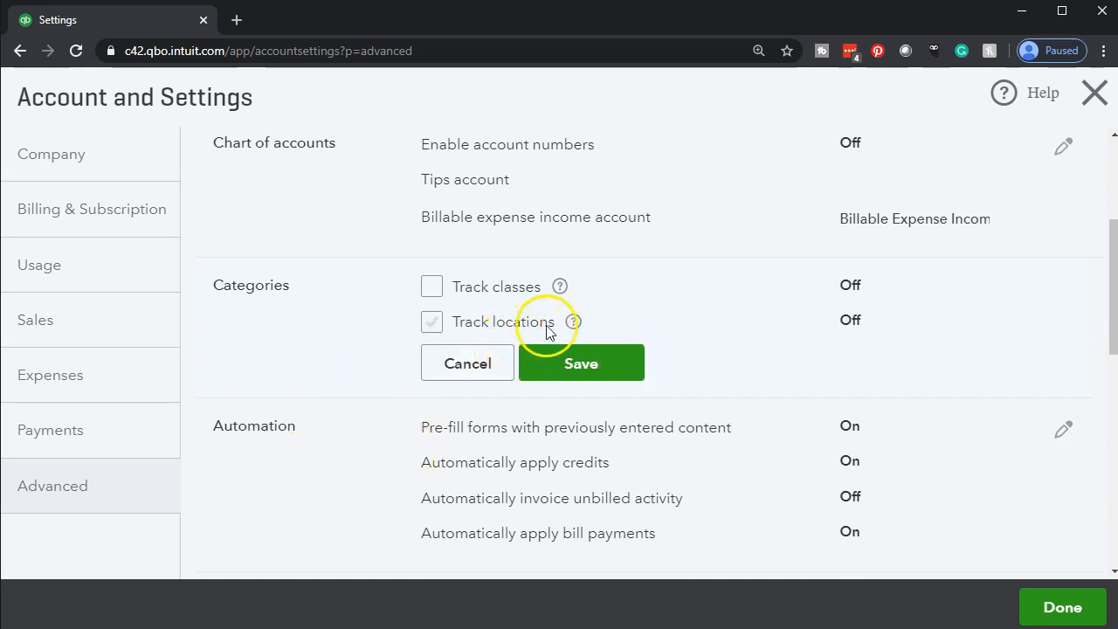
mouse_move(573, 325)
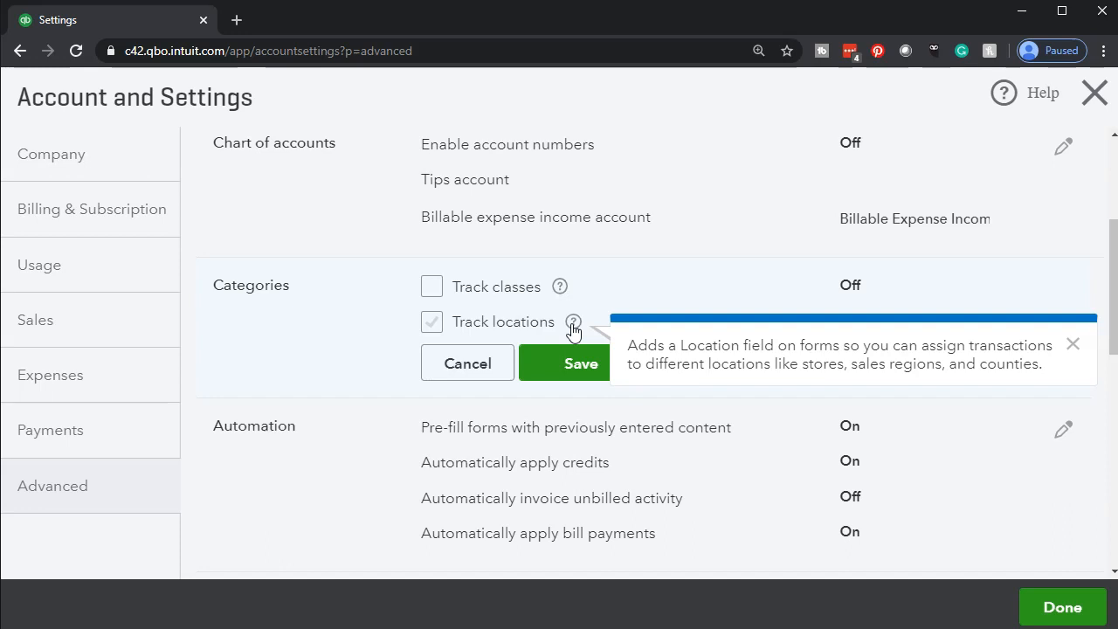
left_click(374, 354)
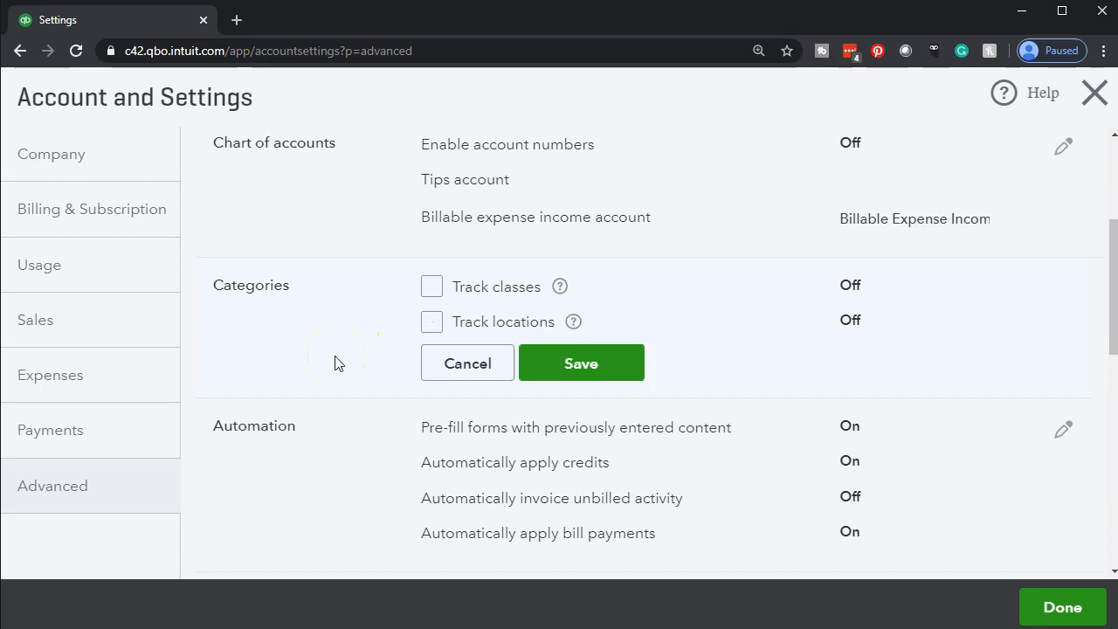
left_click(581, 371)
Step: Read the Automation explanations for applying credits, invoicing unbilled activity and applying bill payments, and save the section
scroll(583, 384, "down", 1)
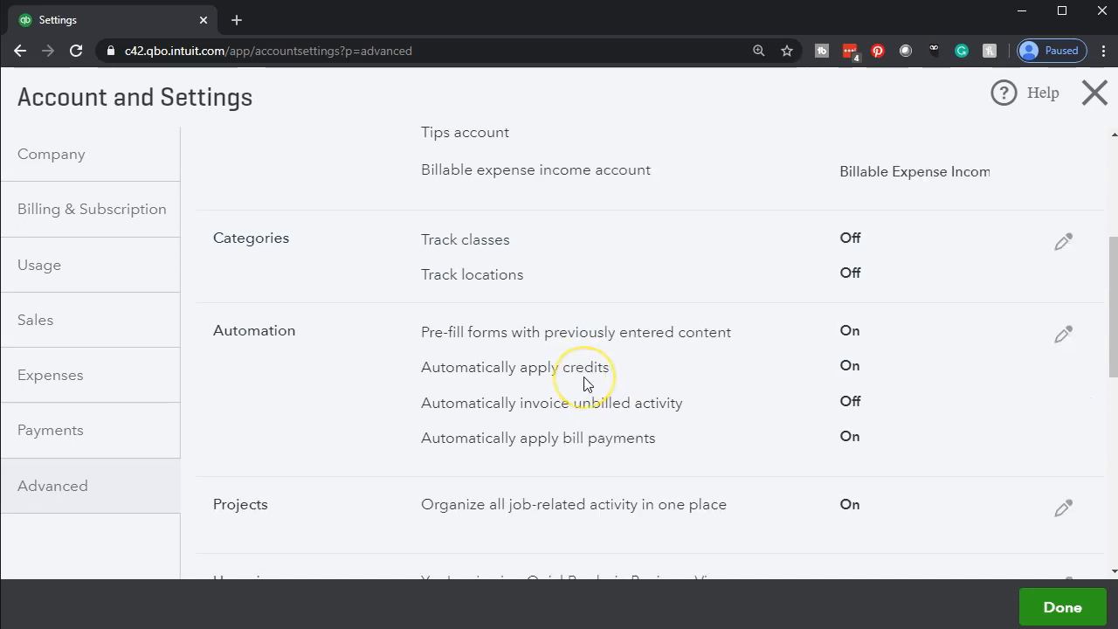
scroll(584, 385, "down", 1)
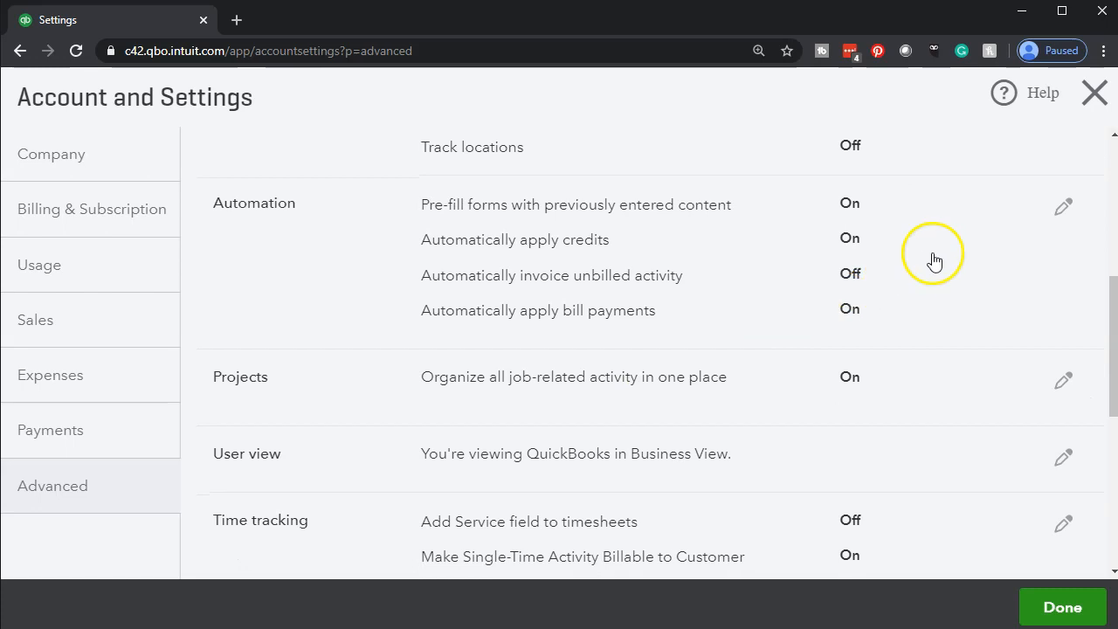
left_click(1062, 210)
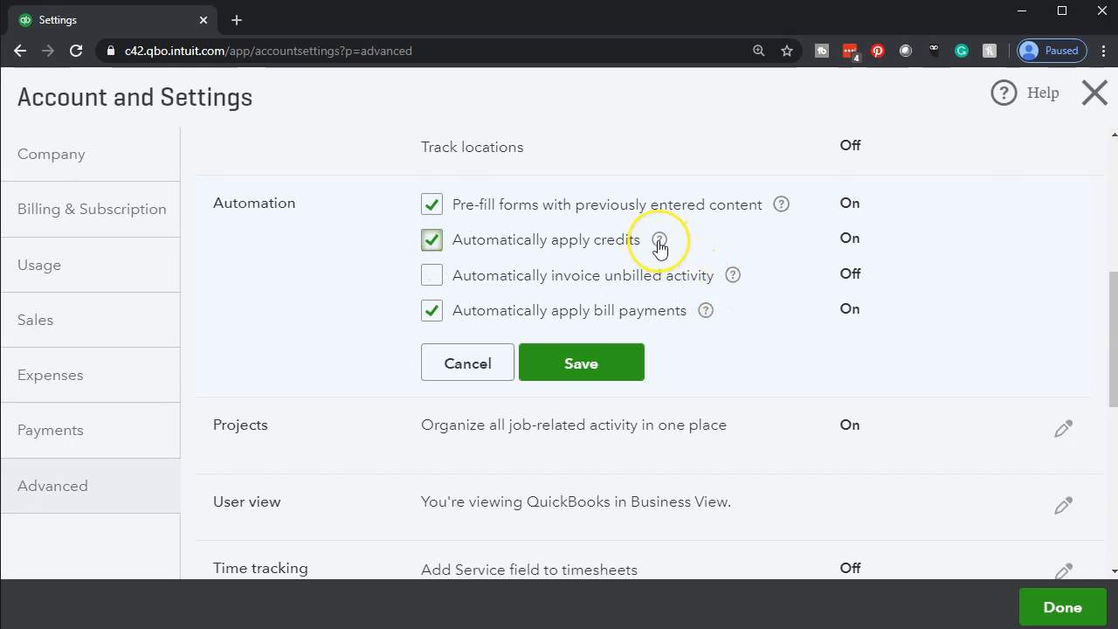
mouse_move(659, 247)
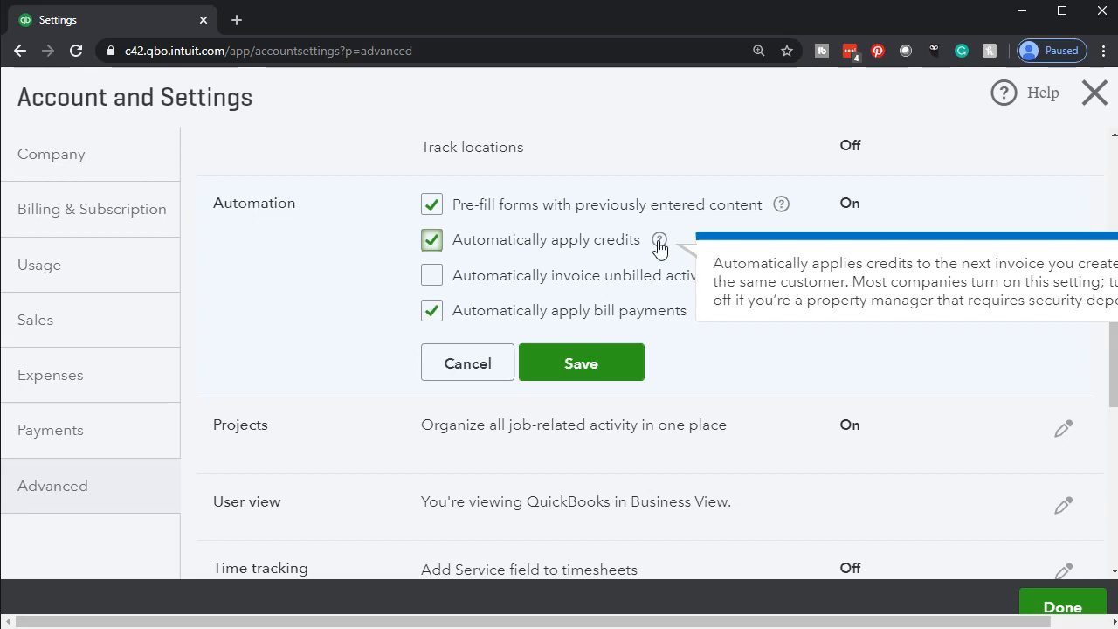
left_click(320, 300)
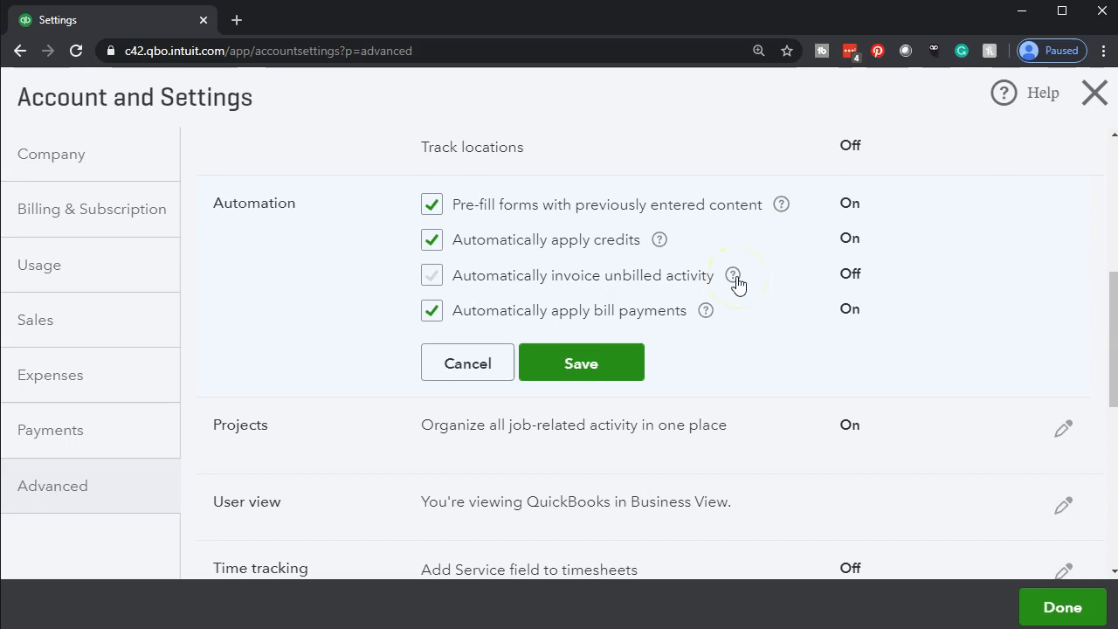
left_click(734, 276)
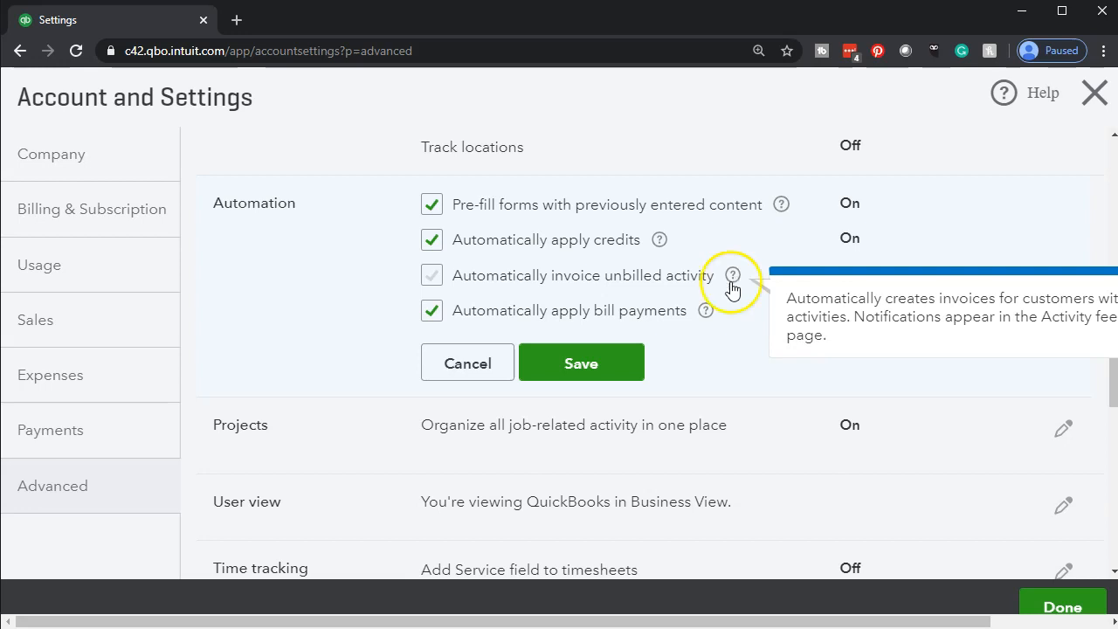
left_click(286, 339)
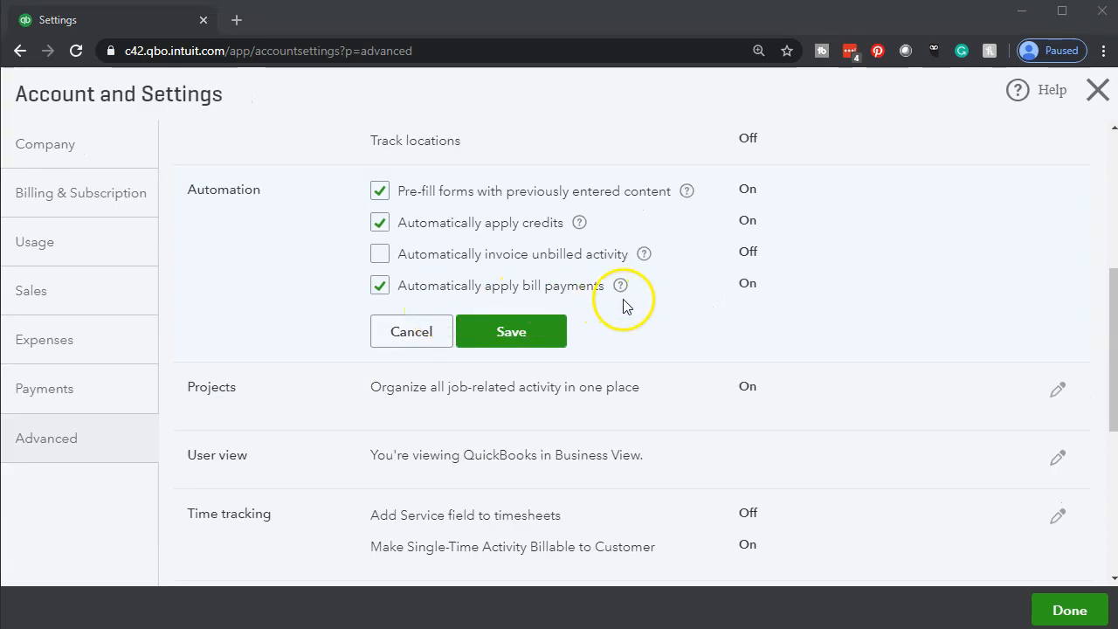
left_click(622, 290)
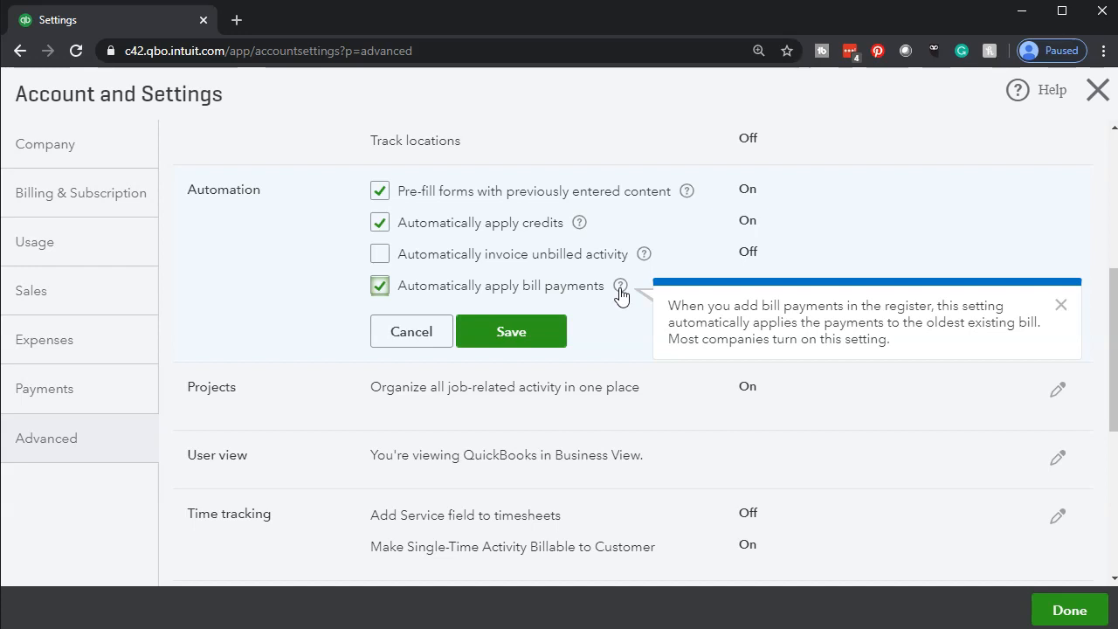
left_click(623, 333)
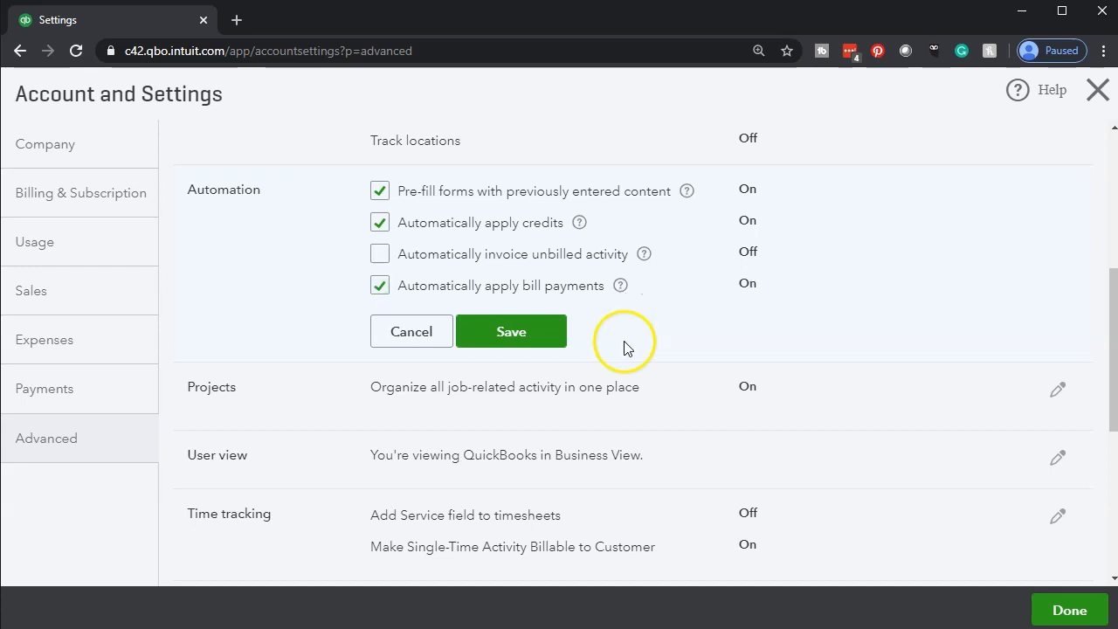
left_click(537, 336)
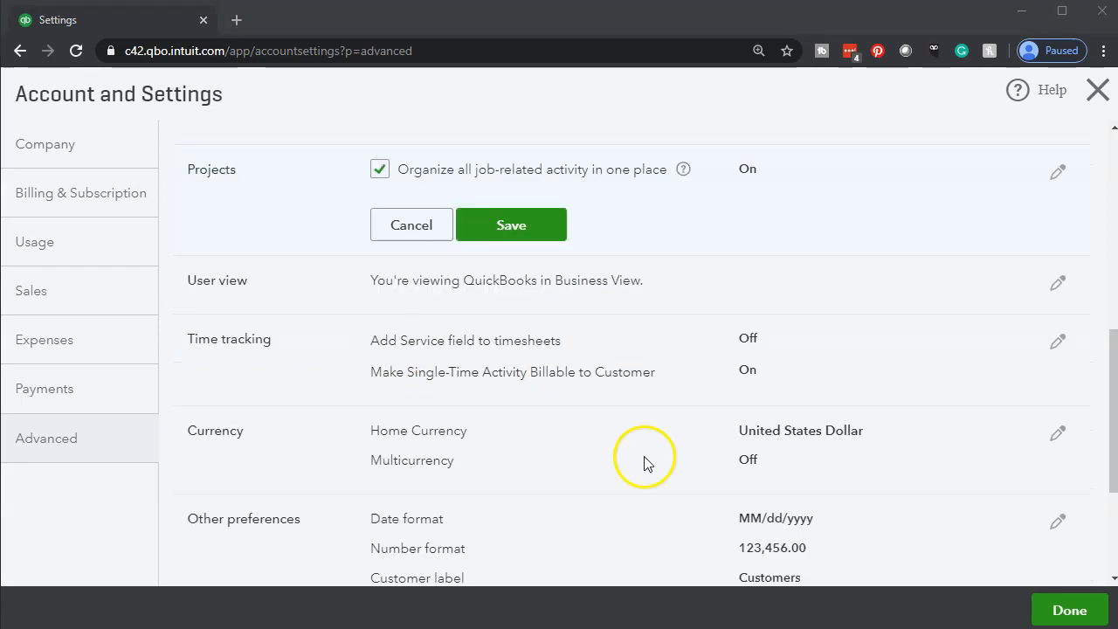
Step: Review the Projects option for organizing all job-related activity in one place and save the section with it on
scroll(647, 459, "up", 1)
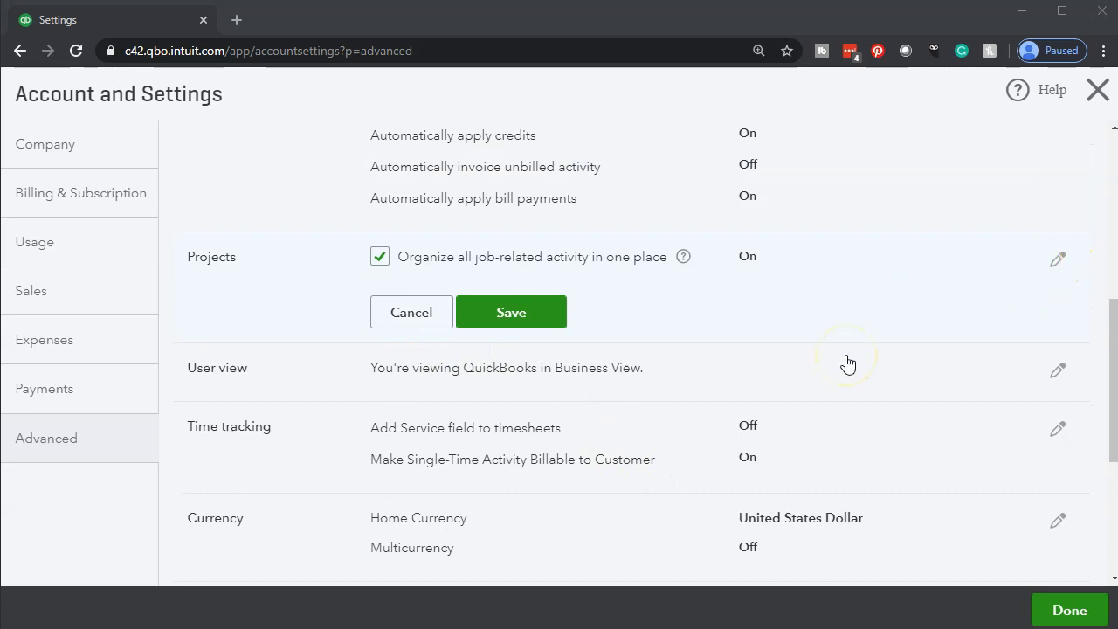
left_click(809, 369)
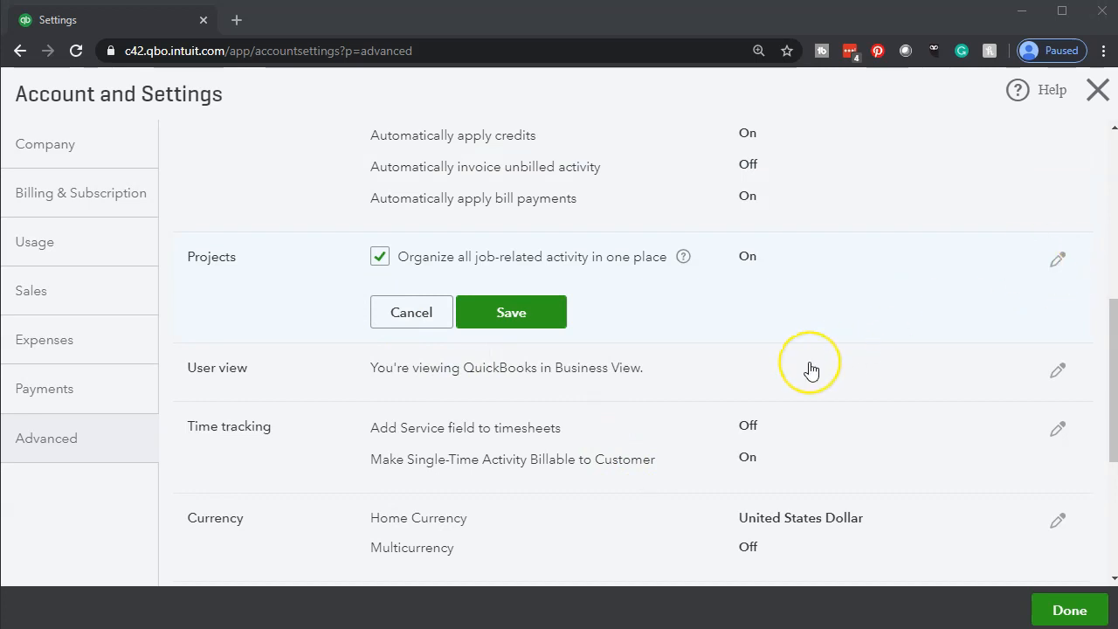
scroll(809, 369, "down", 1)
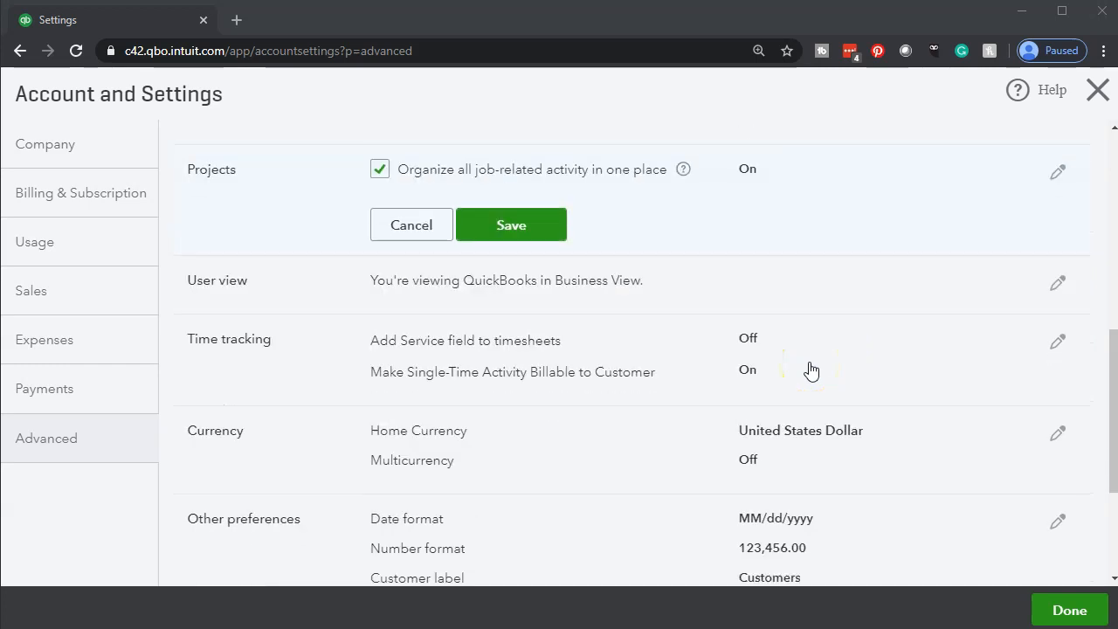
left_click(508, 222)
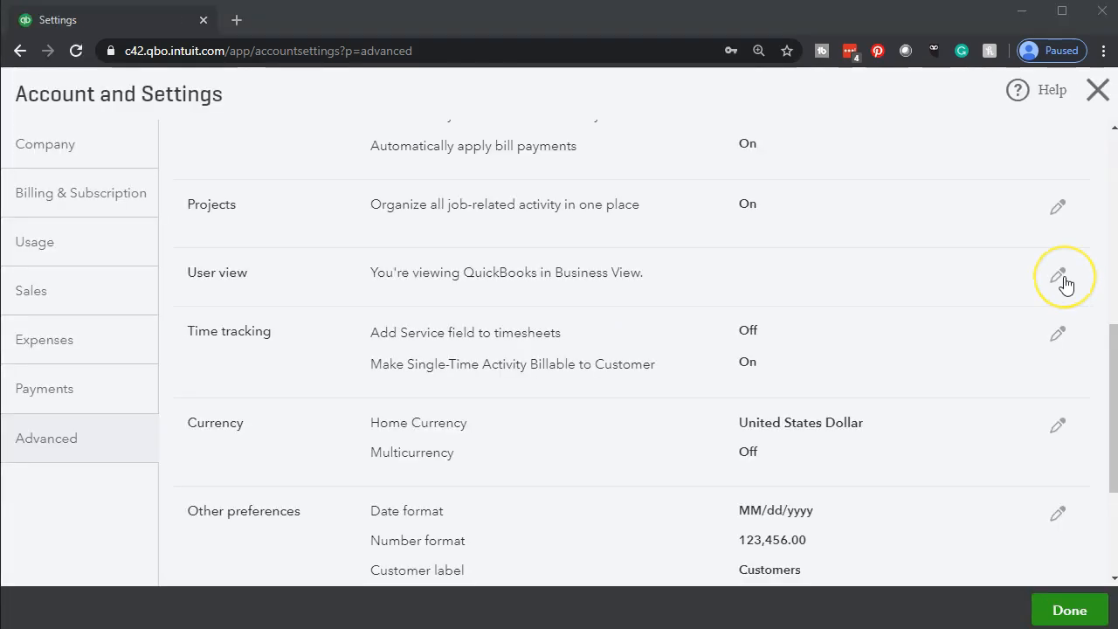
Step: Review the User view section's view choices and save it with Business view selected
left_click(1058, 277)
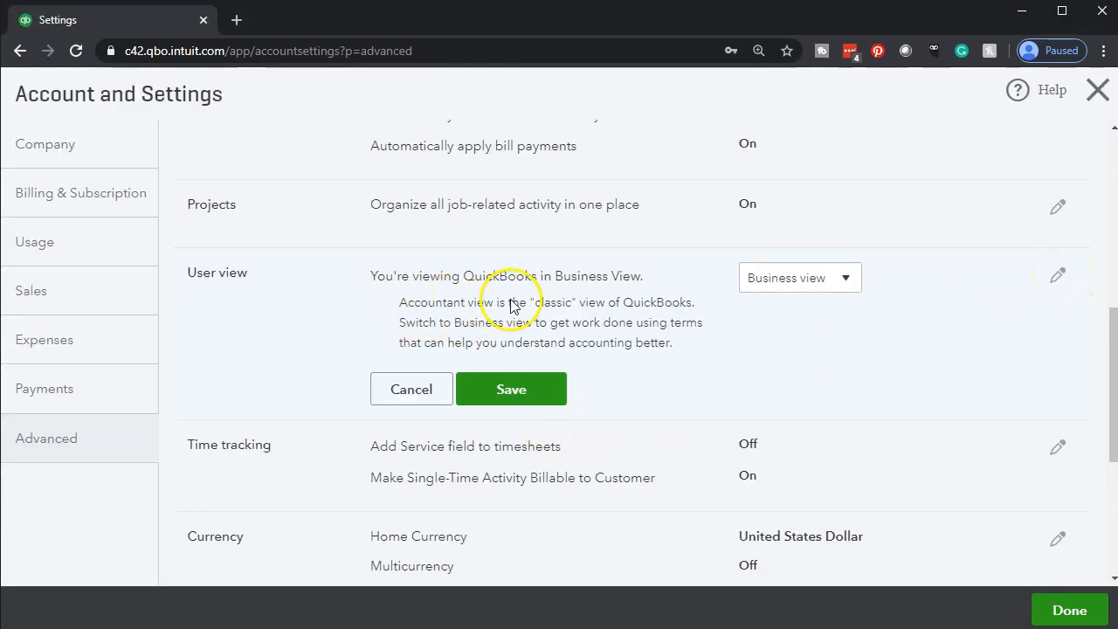
left_click(830, 280)
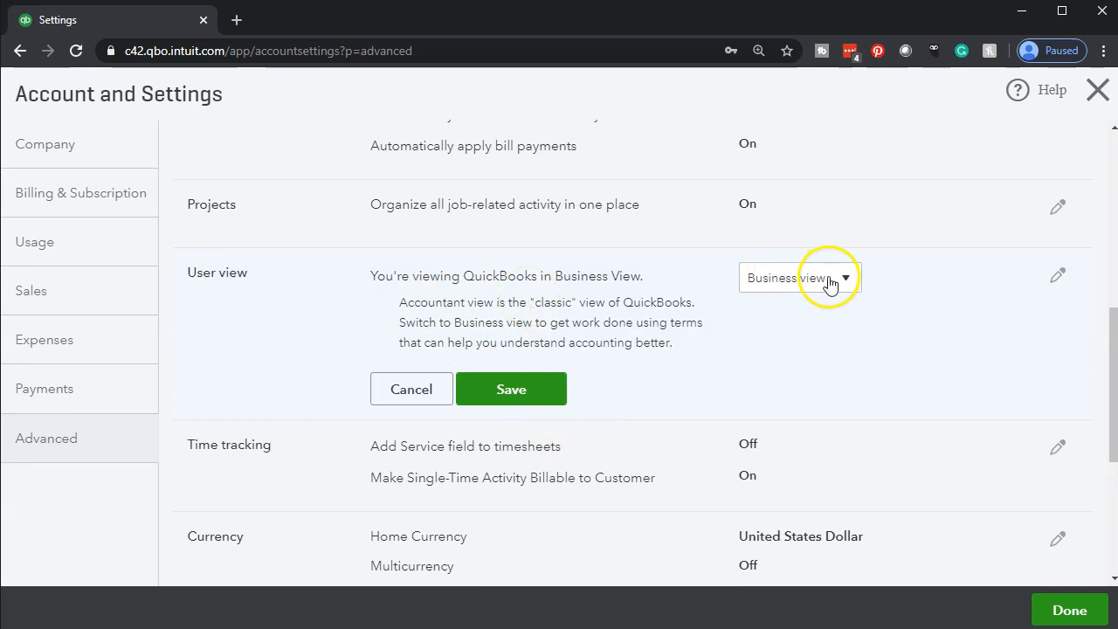
left_click(898, 287)
left_click(508, 395)
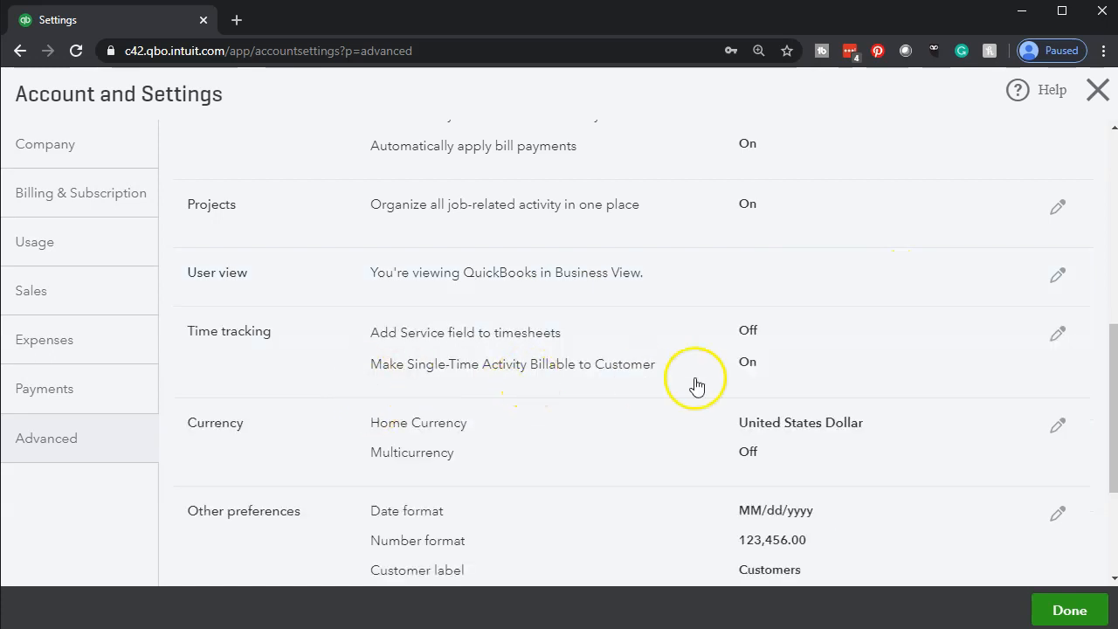
Step: Review the Time tracking options for the Service field, billable single-time activity and first day of work week, and close the section without saving
left_click(1057, 338)
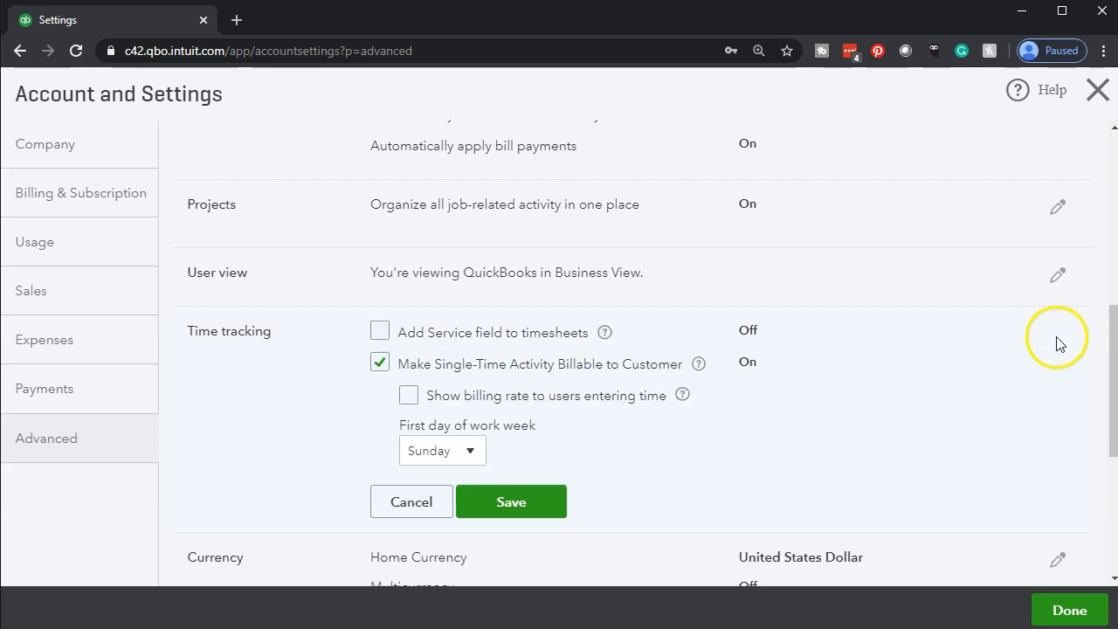
scroll(1009, 428, "down", 1)
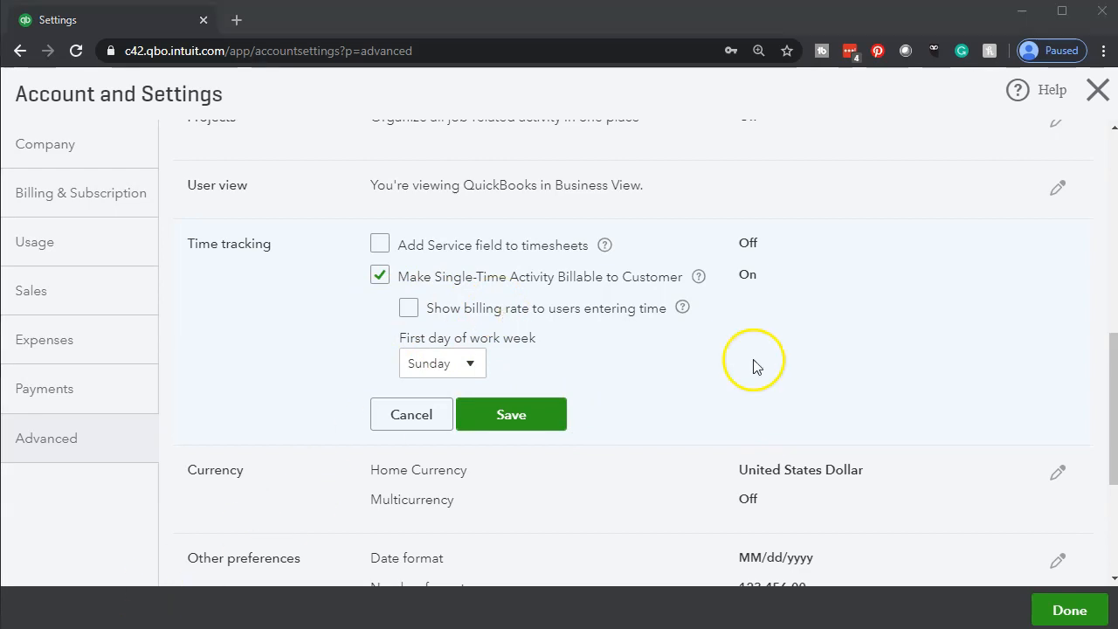
left_click(434, 417)
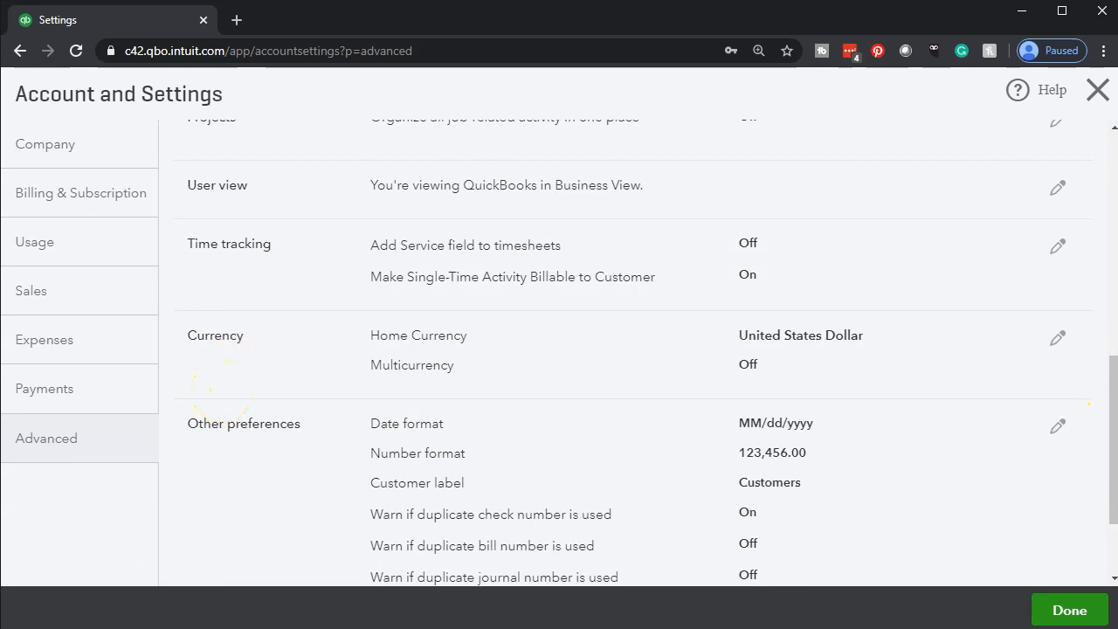
Step: Review the available home currencies and the Multicurrency option in the Currency section, and close it without saving
left_click(1055, 342)
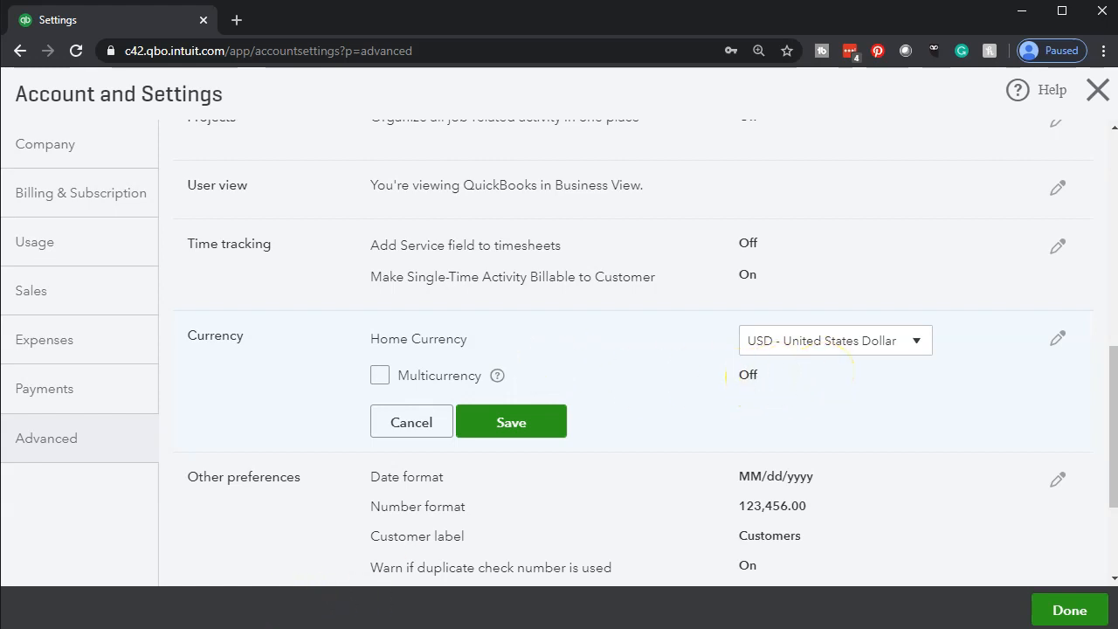
left_click(917, 344)
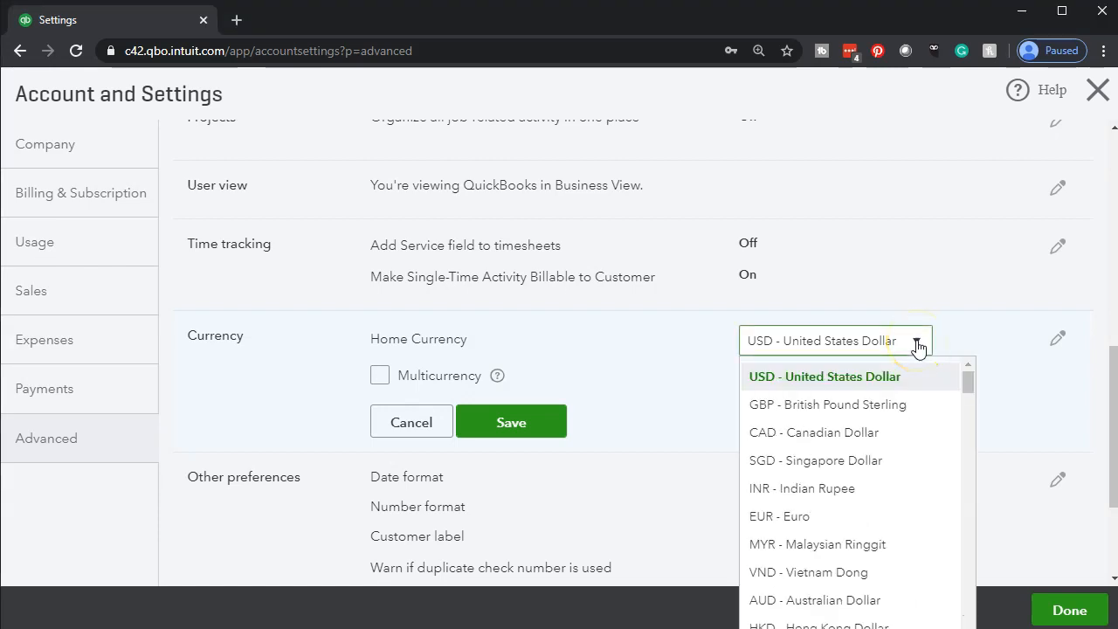
left_click(659, 369)
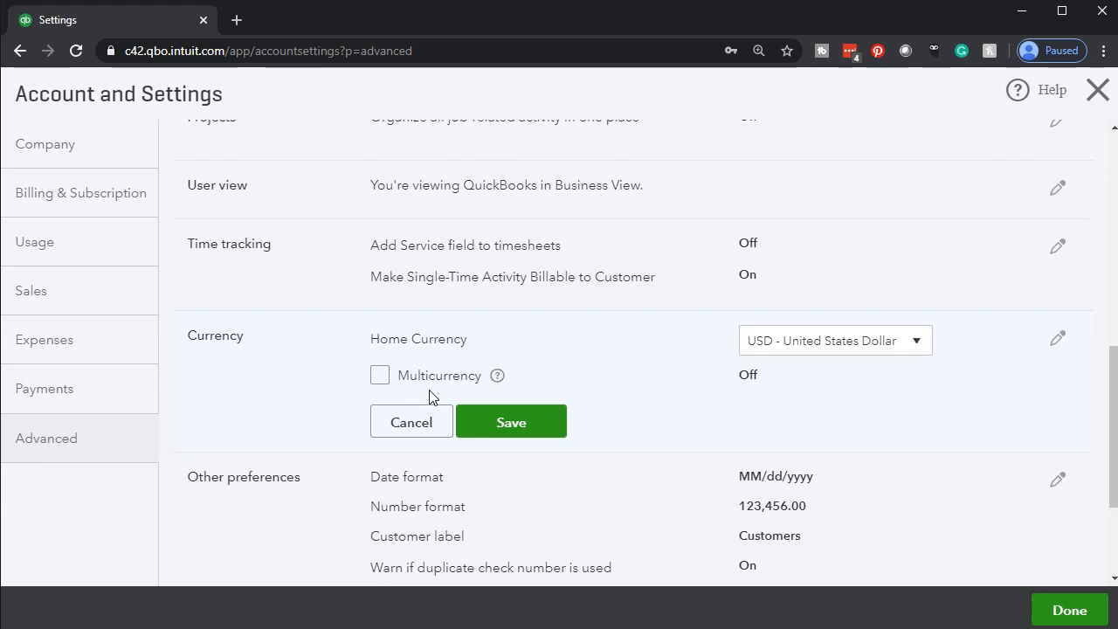
scroll(429, 394, "down", 1)
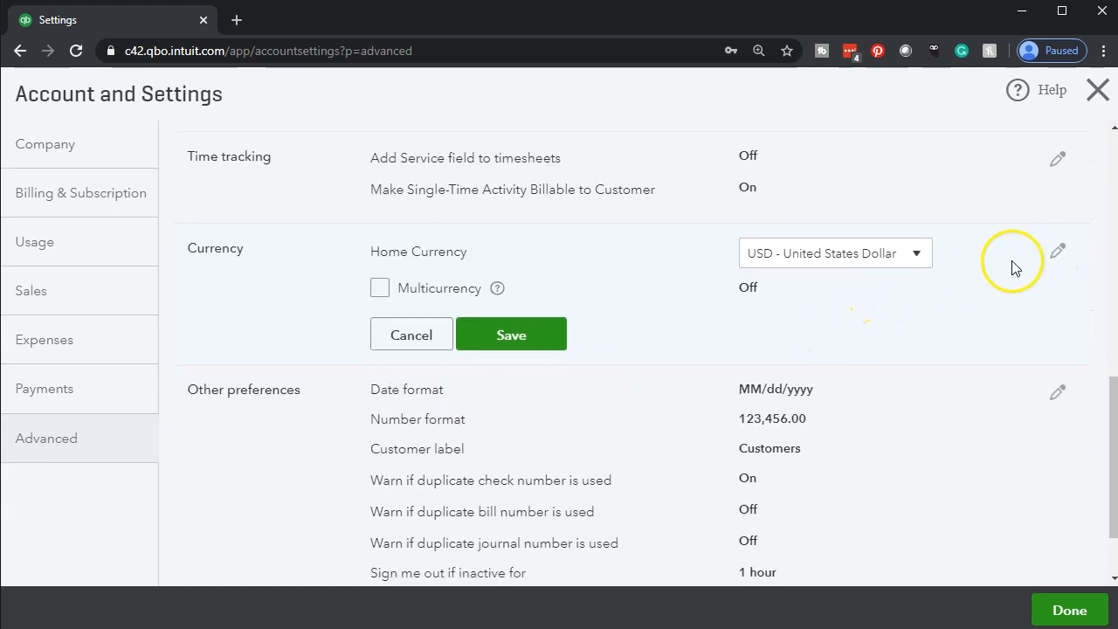
left_click(409, 341)
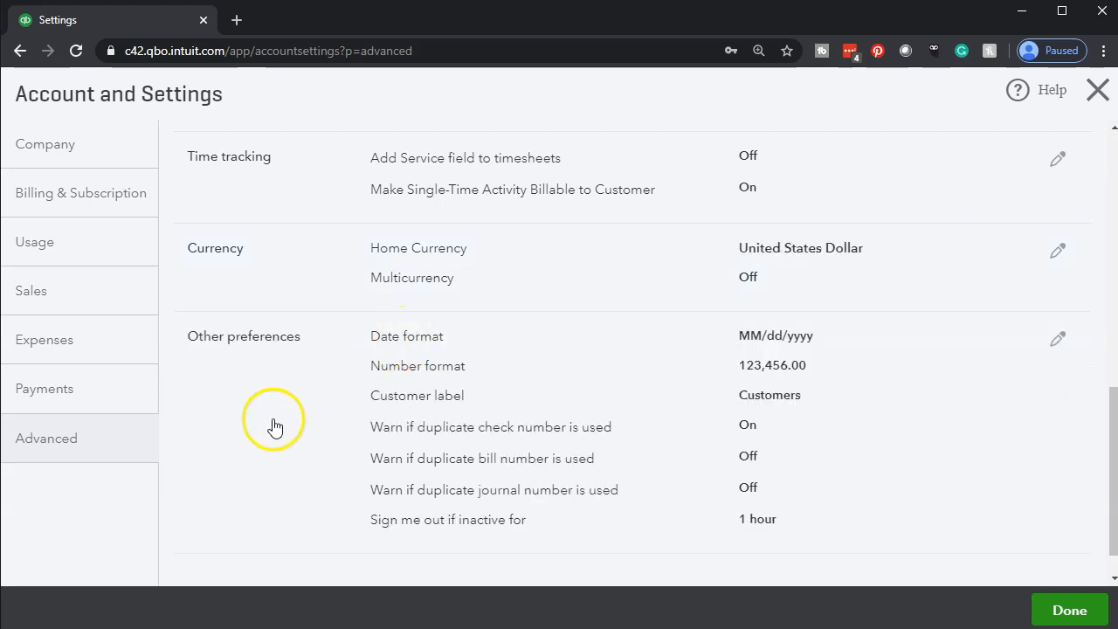
Step: Open Other preferences for editing and review the available date formats and number formats
scroll(274, 427, "down", 1)
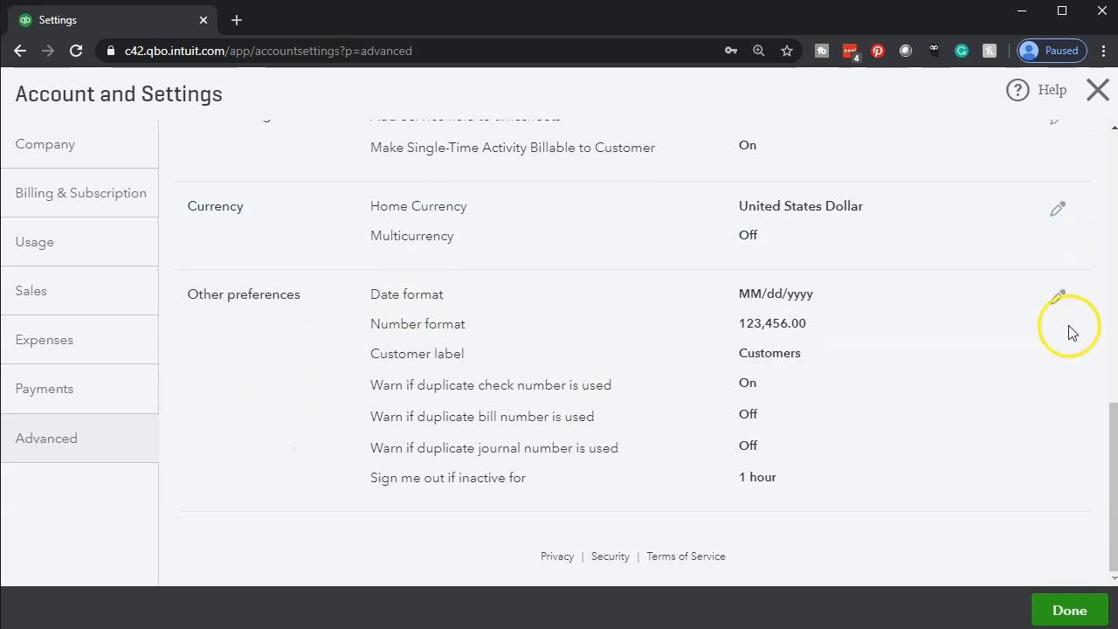
left_click(1057, 303)
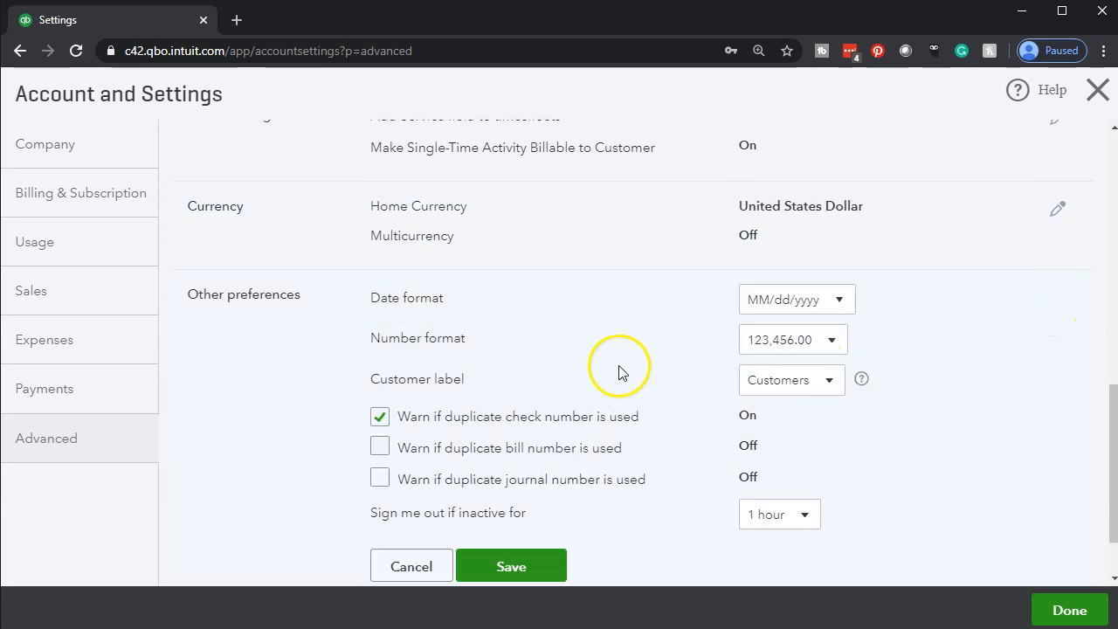
left_click(838, 300)
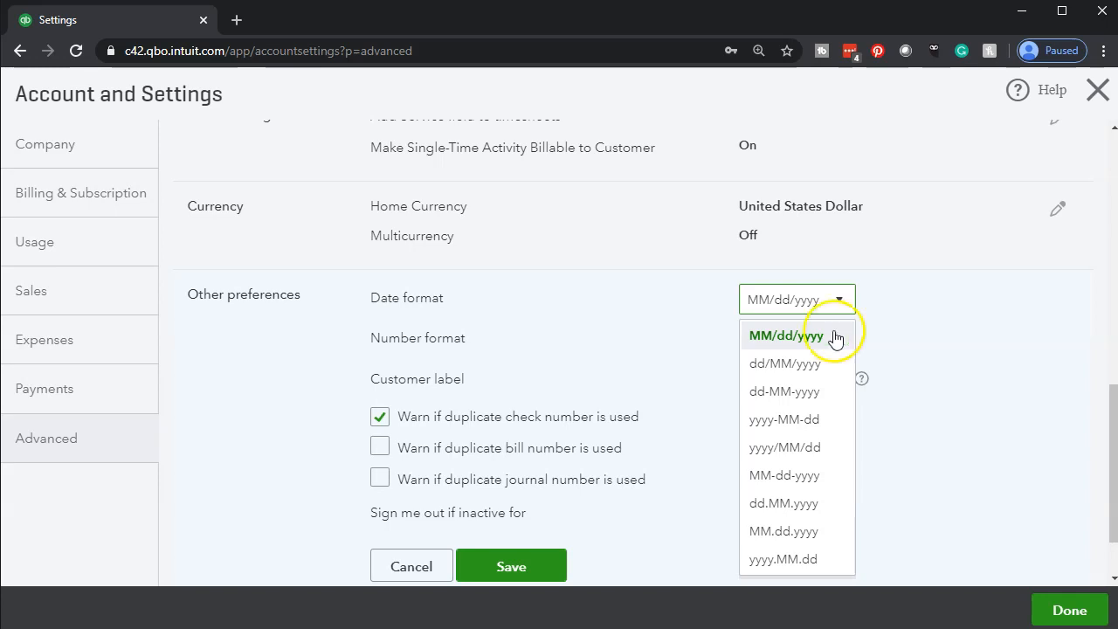
left_click(821, 449)
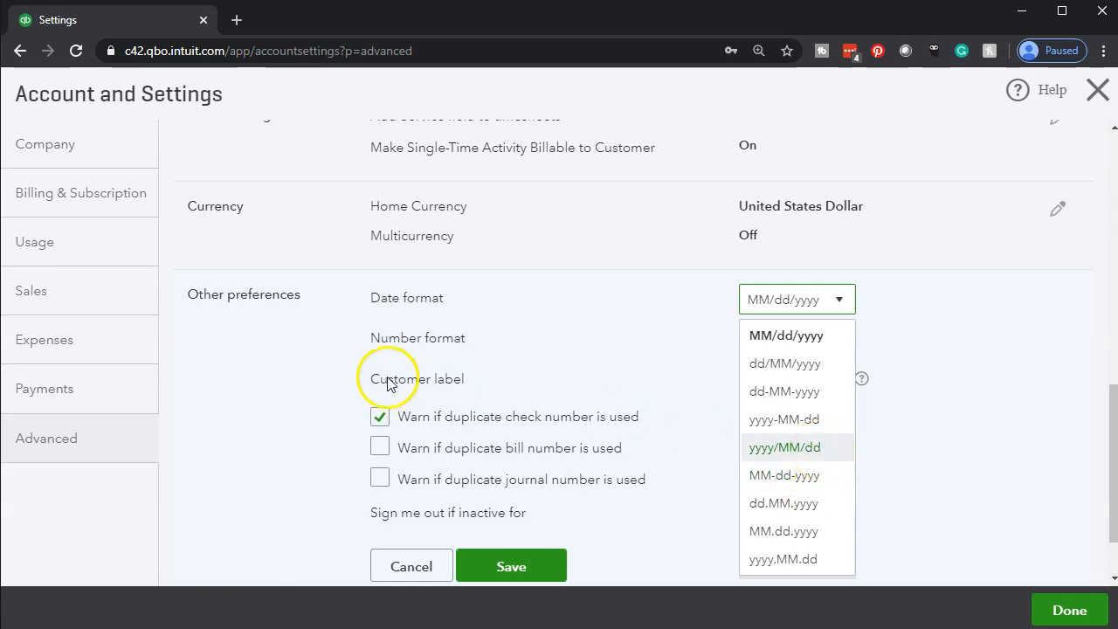
left_click(270, 358)
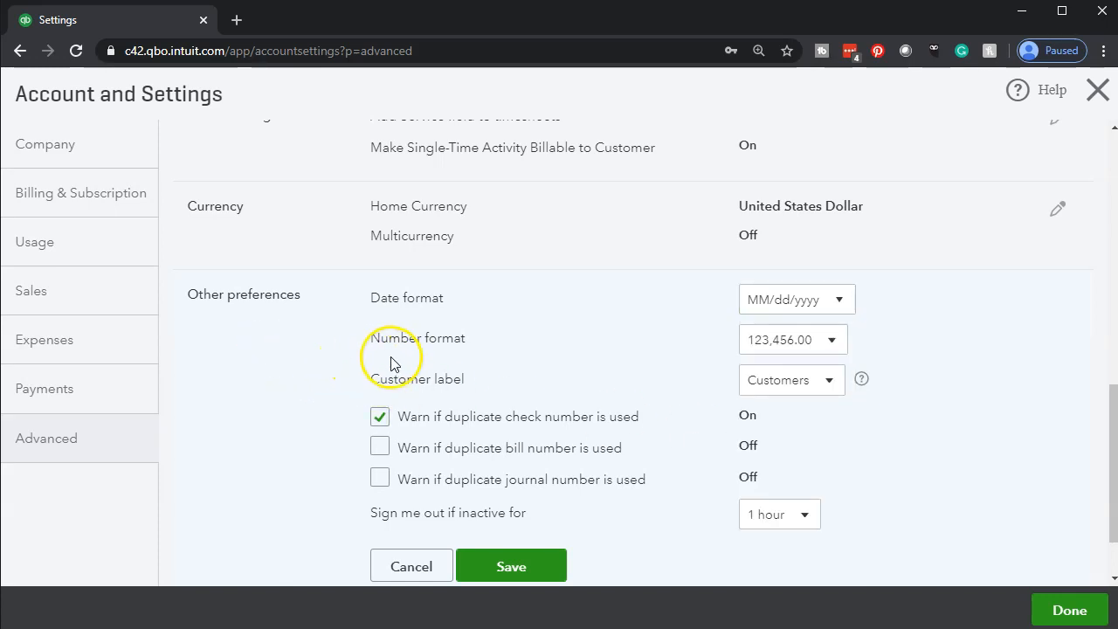
left_click(834, 342)
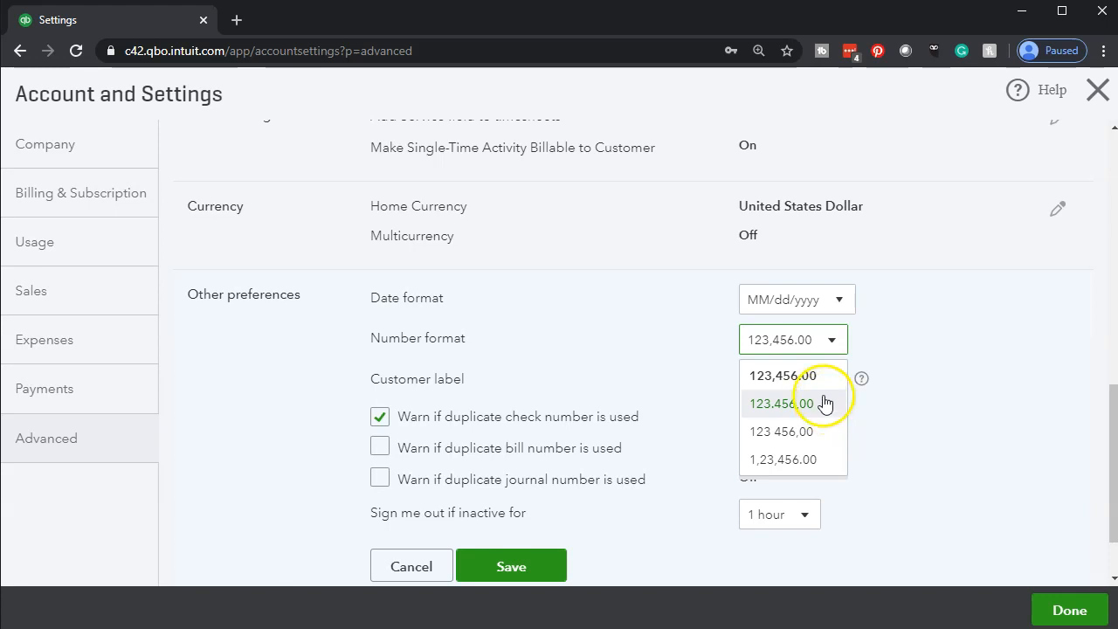
left_click(256, 400)
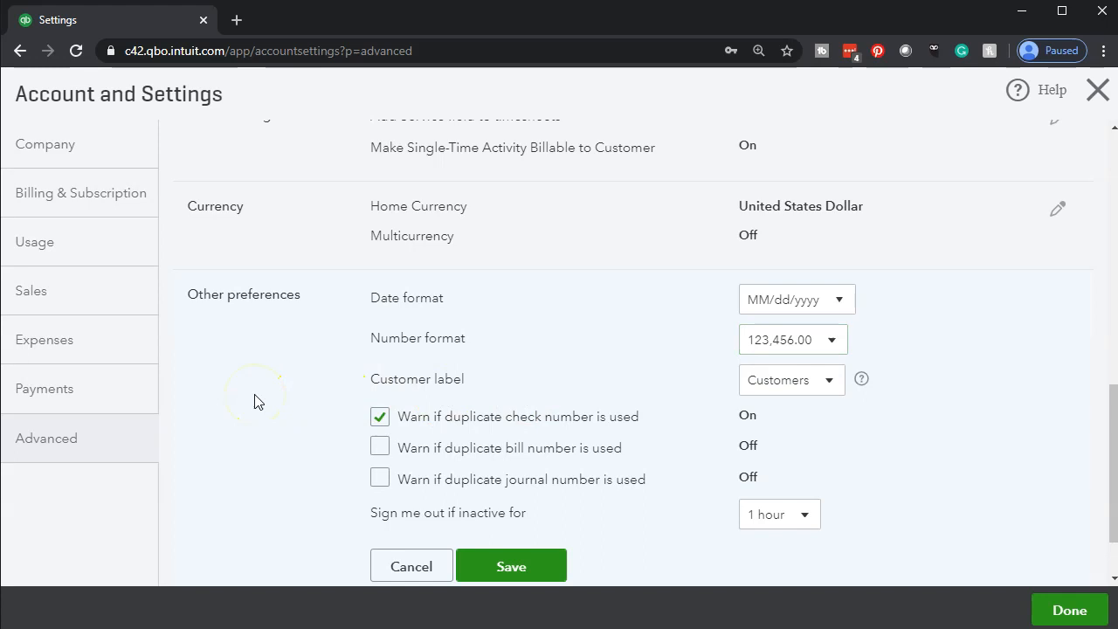
Step: Review the duplicate-number warnings and inactivity sign-out choices, save Other preferences with 1 hour selected, and finish Account and Settings
scroll(254, 402, "down", 1)
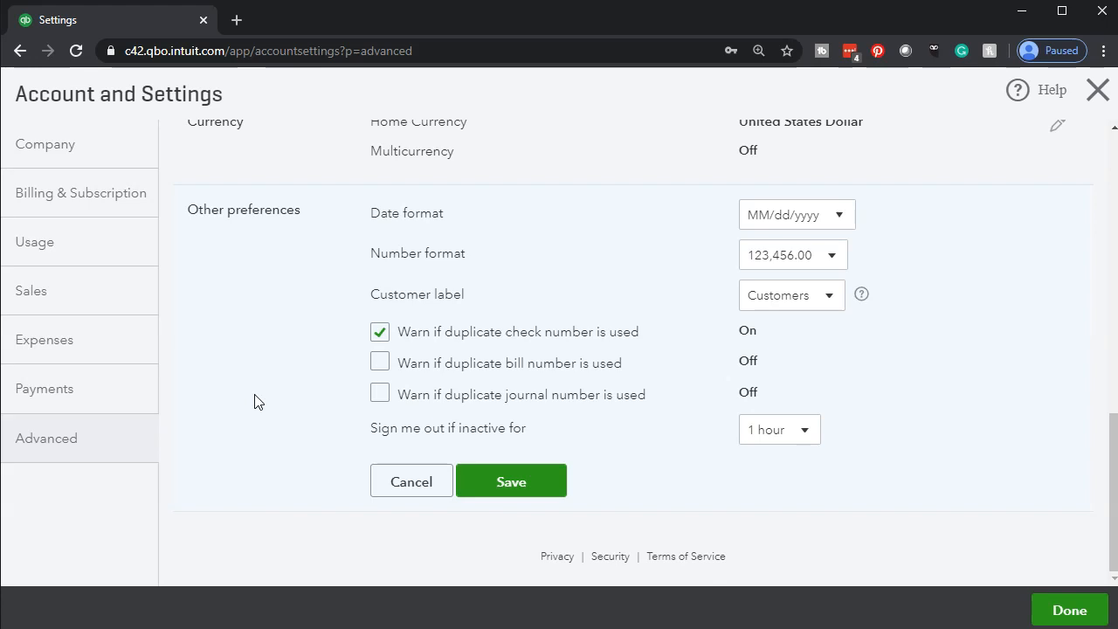
left_click(300, 398)
left_click(306, 448)
left_click(804, 435)
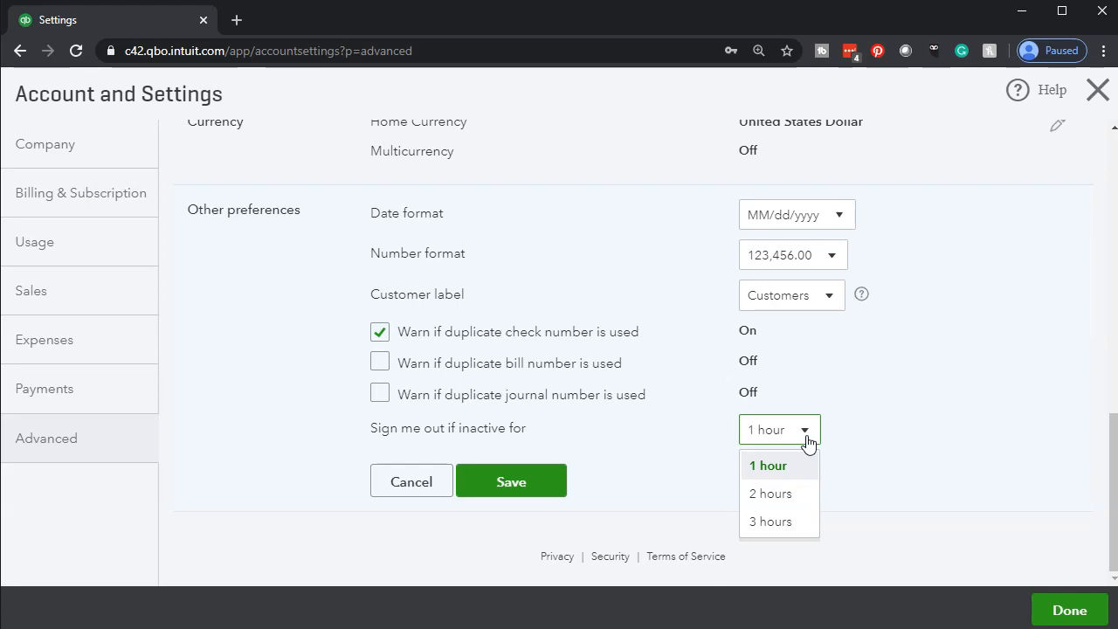
left_click(875, 439)
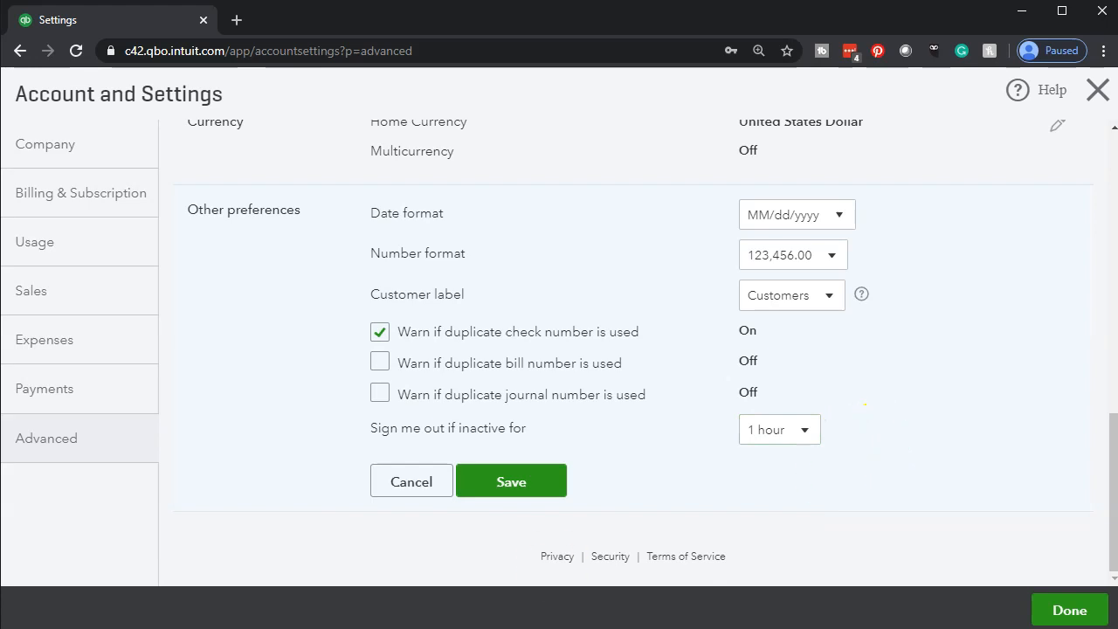
left_click(509, 483)
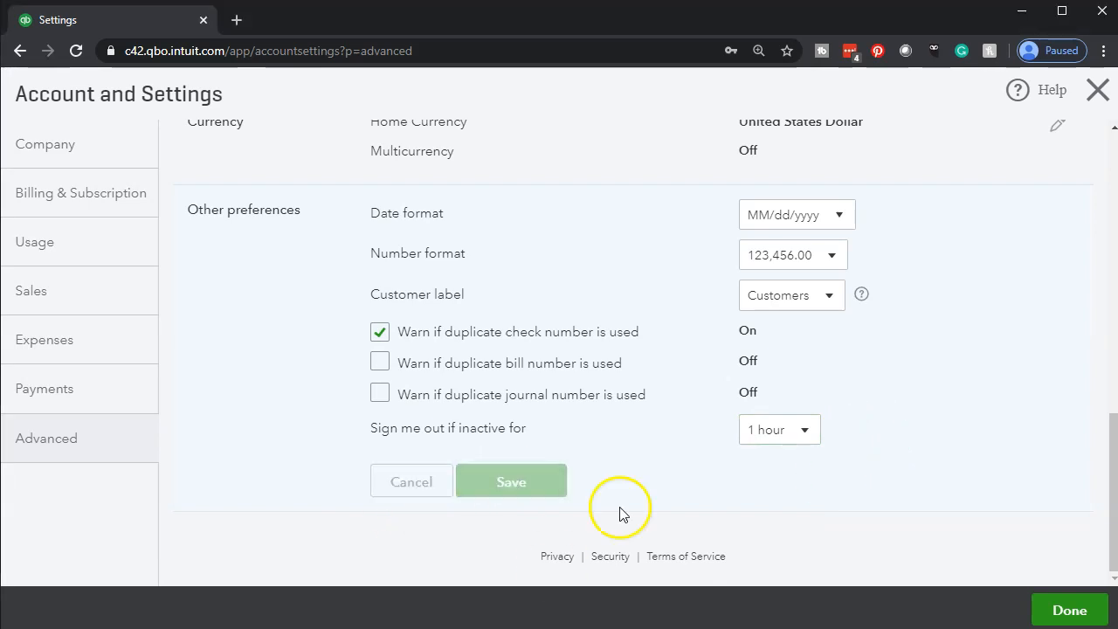
left_click(1068, 607)
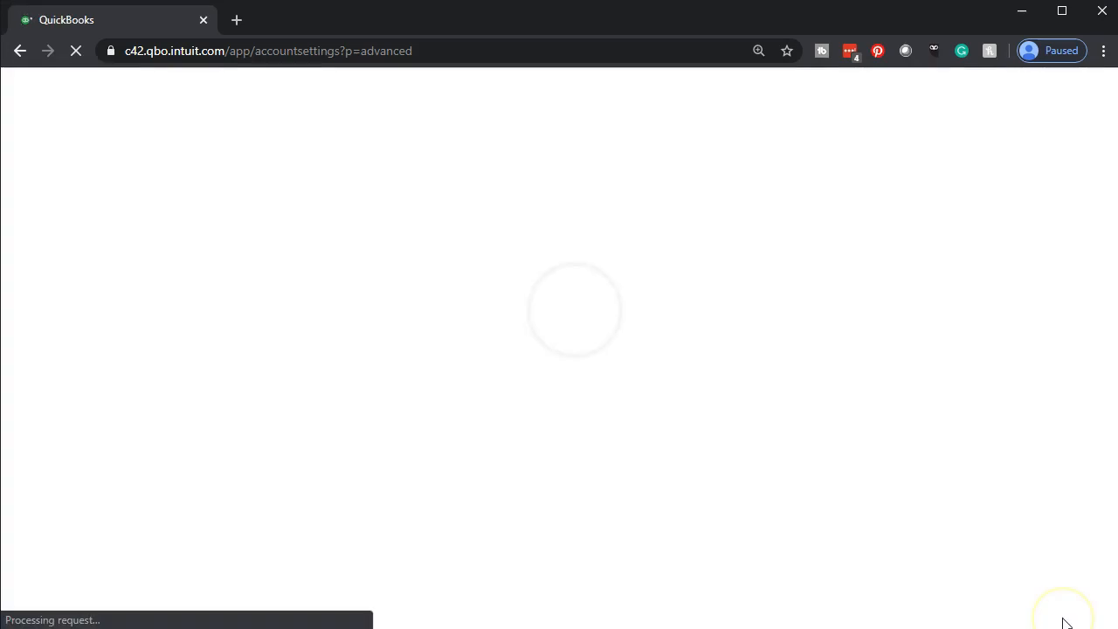